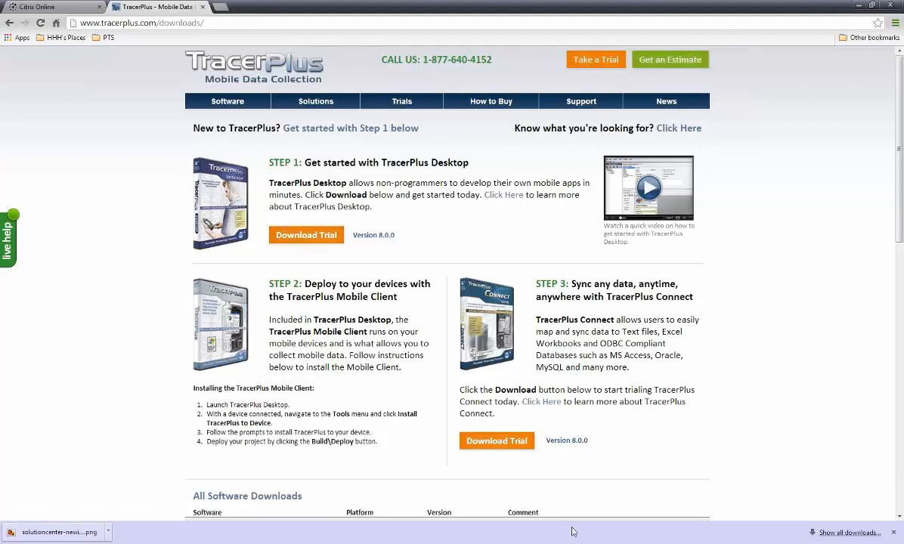
Switch to TracerPlus Desktop and open the online instructions for installing TracerPlus on an Android device.
mouse_move(573, 543)
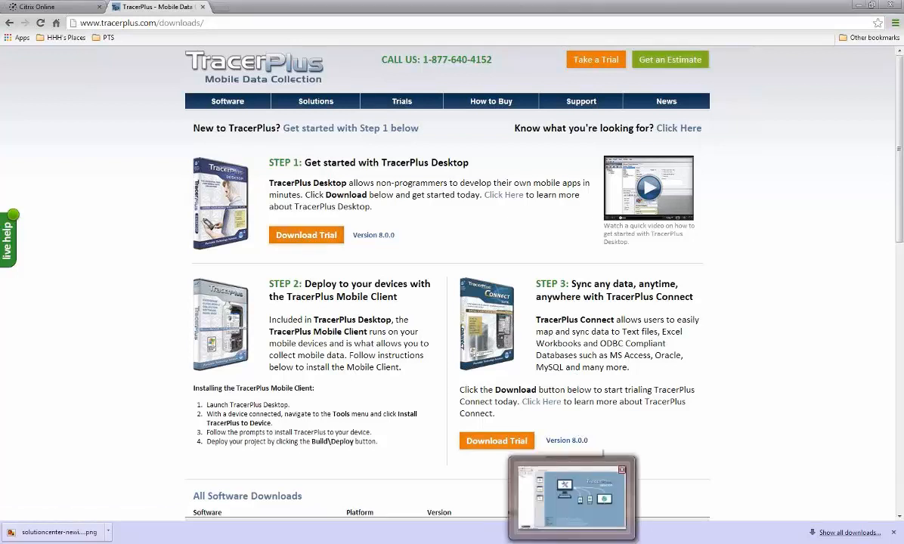
left_click(572, 499)
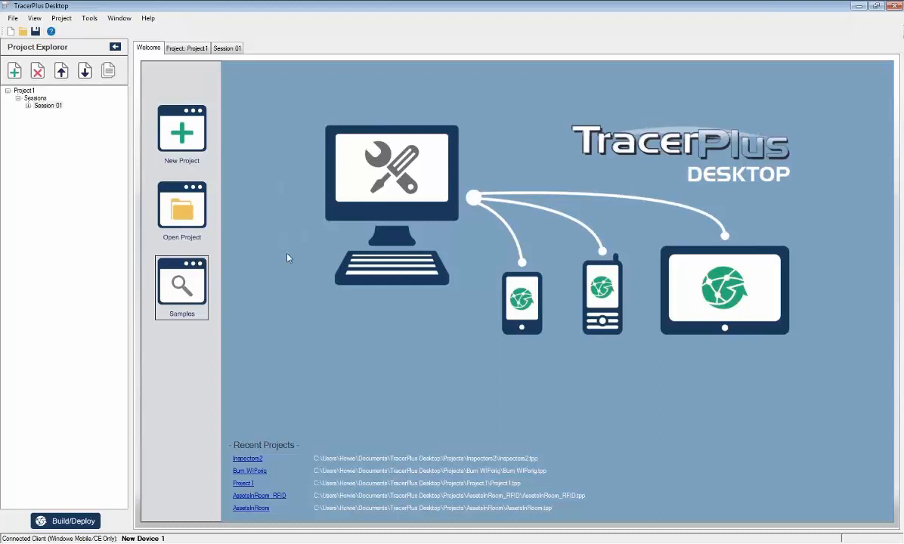
left_click(90, 19)
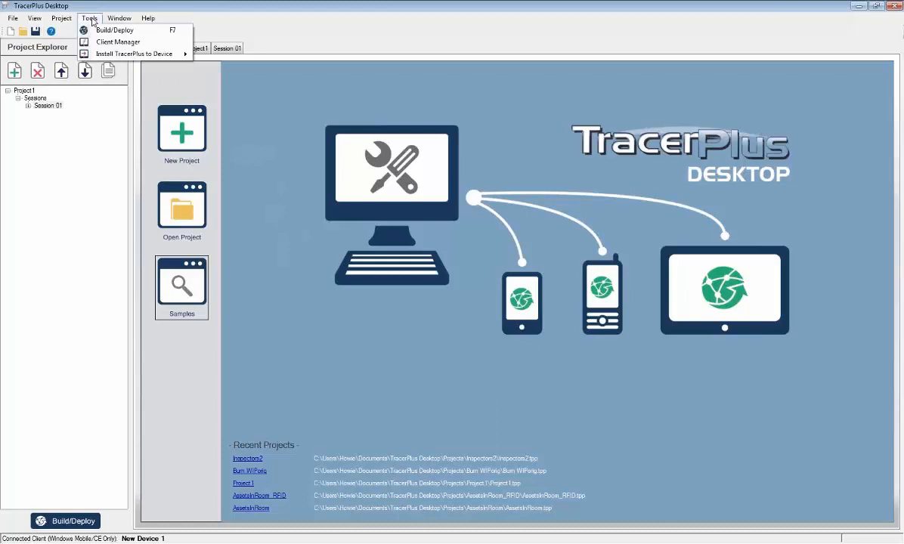
mouse_move(101, 58)
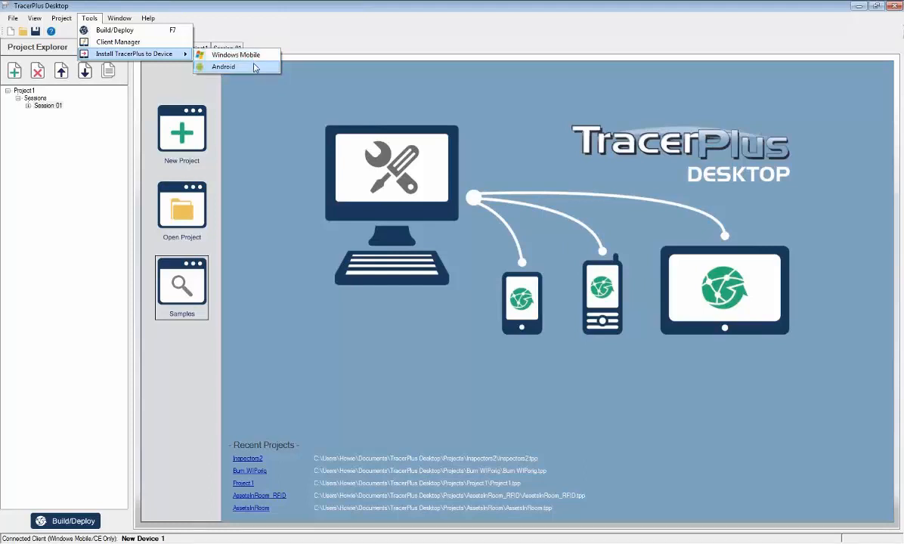
left_click(255, 68)
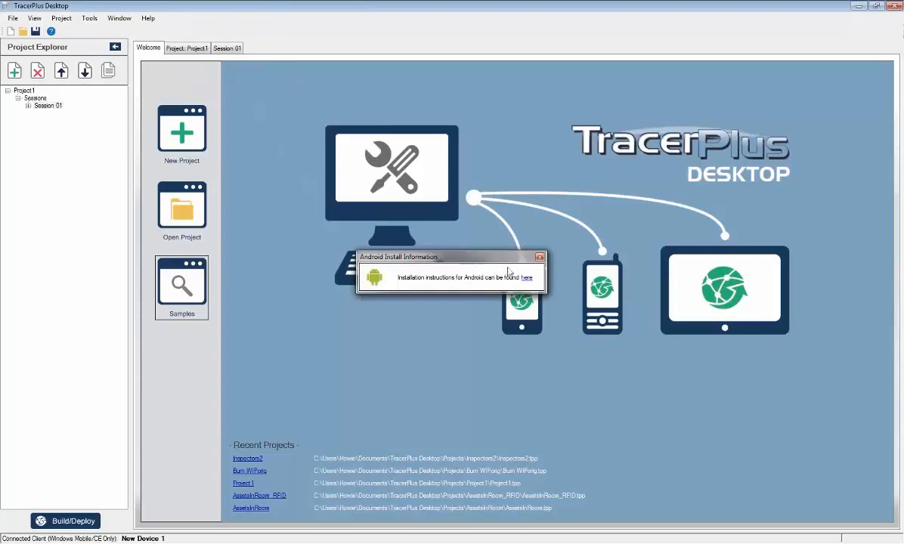
left_click(525, 278)
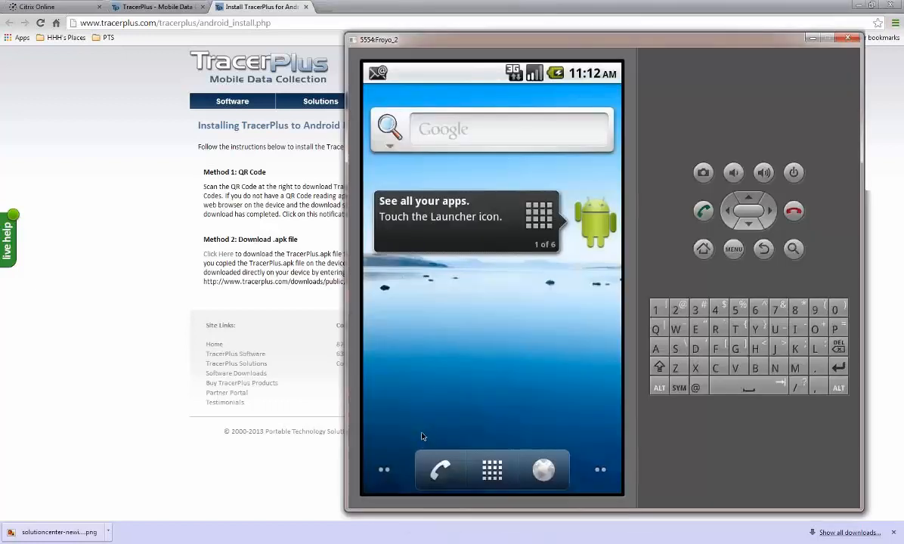
Show the TracerPlus app in the Android emulator's app list and bring up the MyMobiler device window in front of it.
left_click(487, 468)
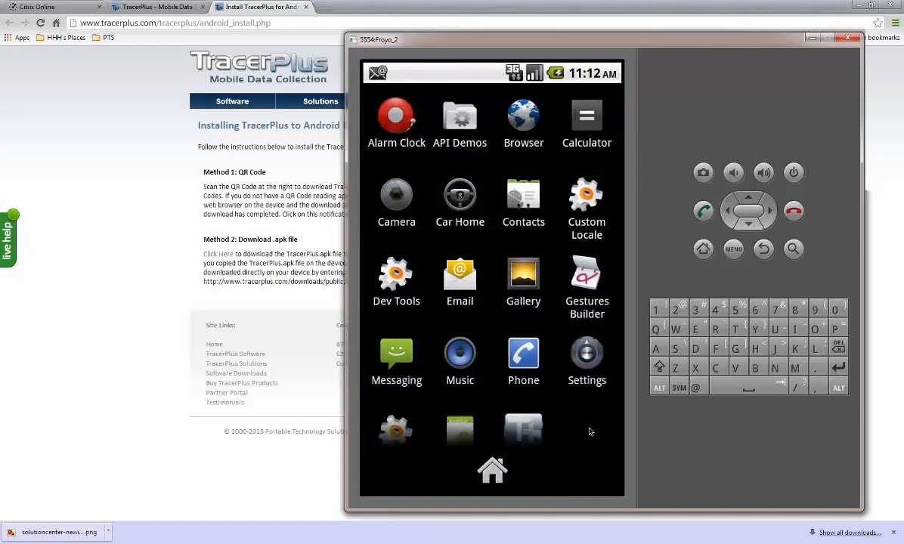
left_click_drag(589, 397, 582, 300)
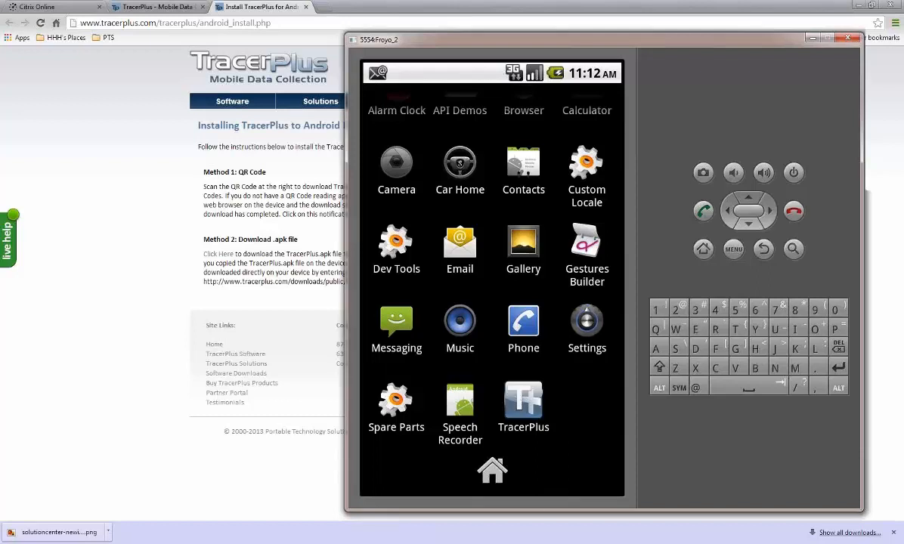
left_click(606, 542)
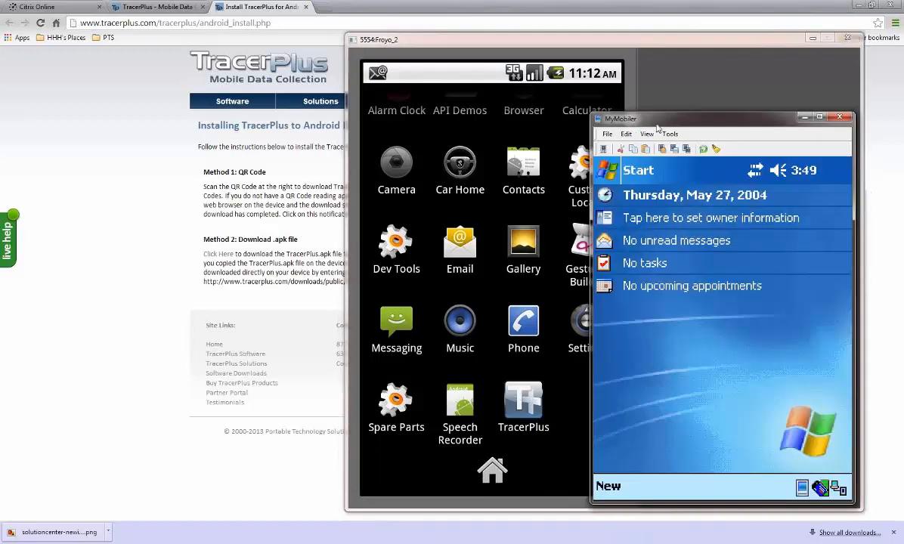
left_click_drag(655, 123, 640, 116)
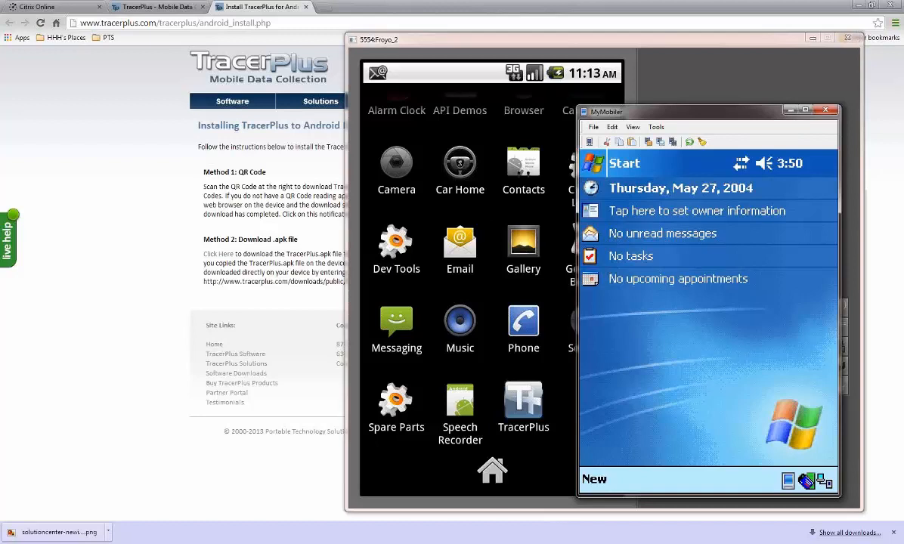
Minimize the MyMobiler and Android emulator windows, then return to TracerPlus Desktop and close the Android install information dialog.
mouse_move(573, 543)
left_click(560, 527)
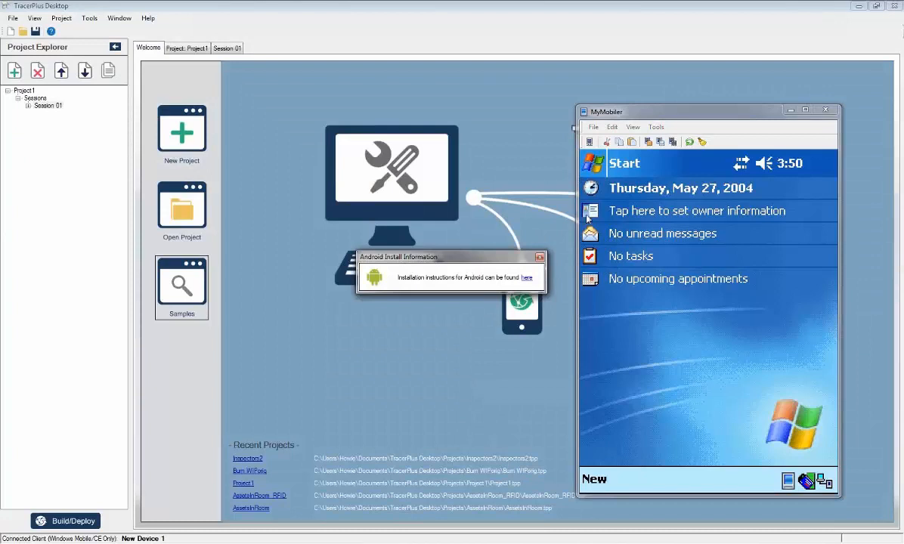
left_click(781, 111)
left_click(790, 111)
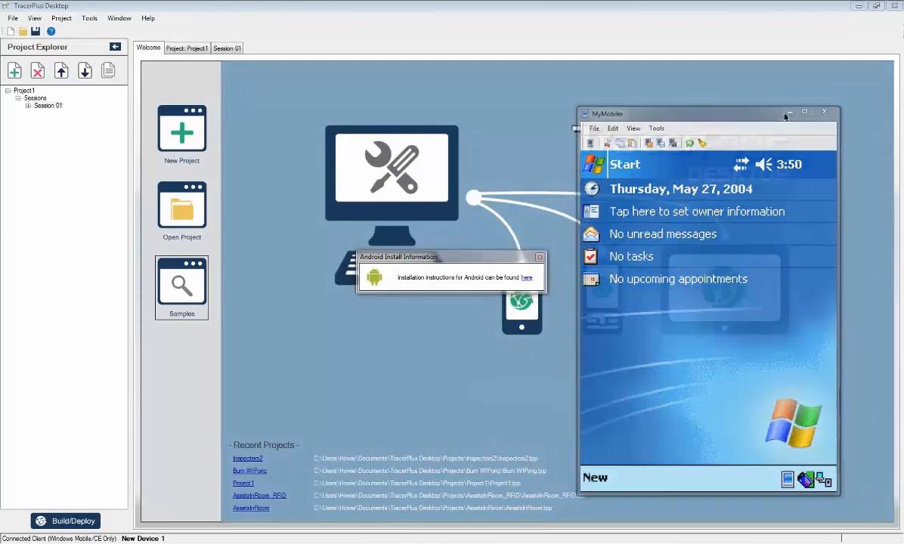
left_click(813, 39)
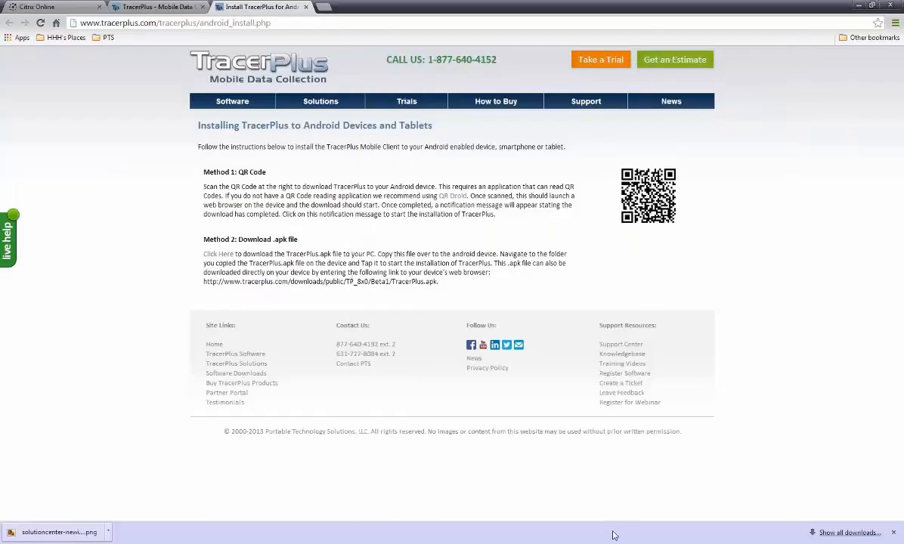
left_click(575, 542)
left_click(541, 259)
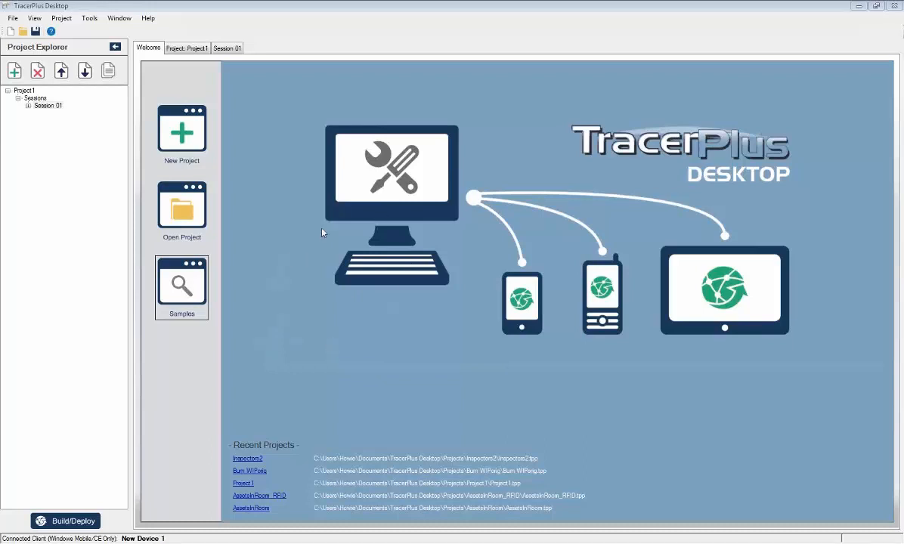
Browse the Inspections category of the tracerplus.com sample projects and select the Motor Vehicle Safety Inspection sample.
left_click(200, 285)
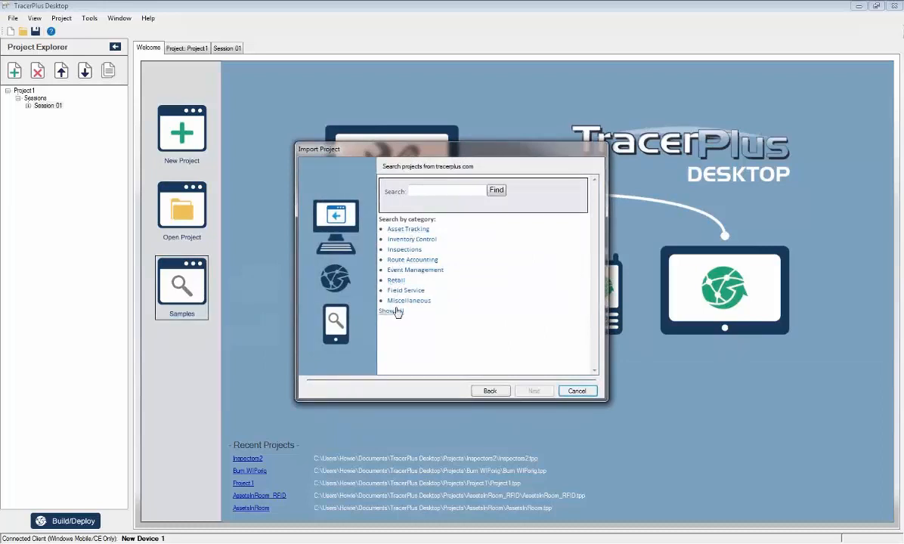
left_click(420, 251)
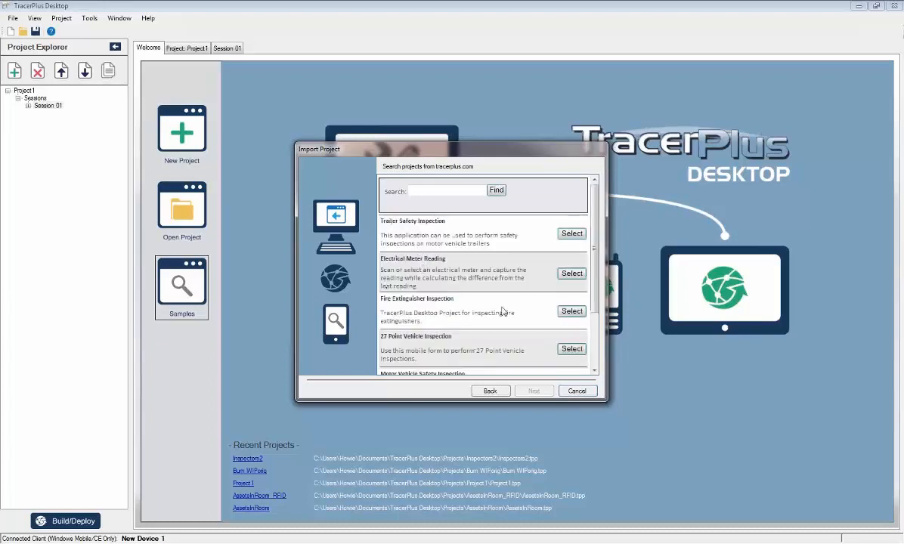
scroll(557, 182, "down", 3)
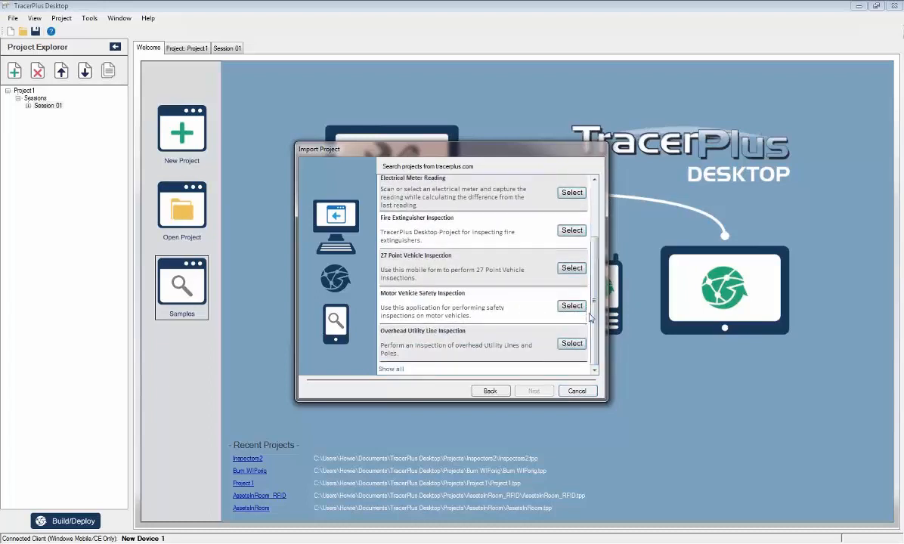
scroll(433, 242, "up", 2)
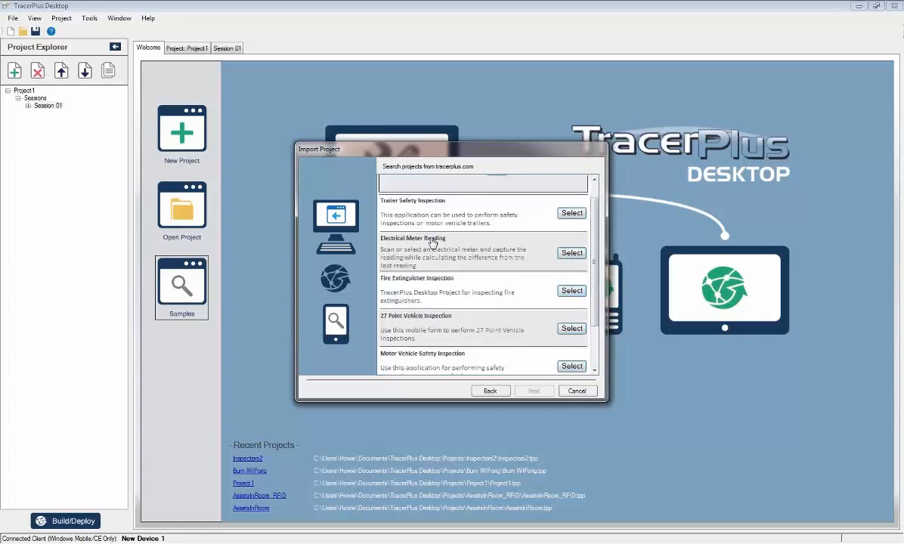
scroll(433, 242, "up", 2)
scroll(432, 240, "down", 2)
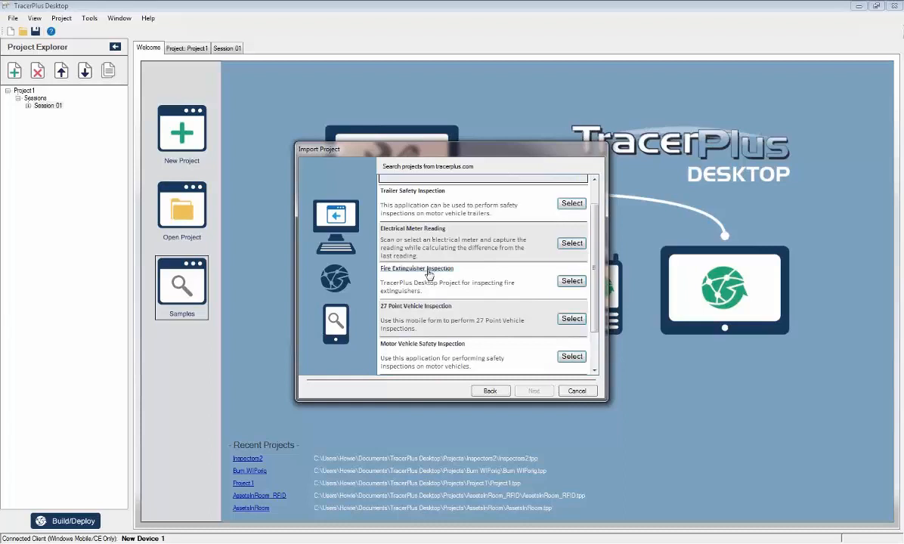
scroll(419, 274, "down", 1)
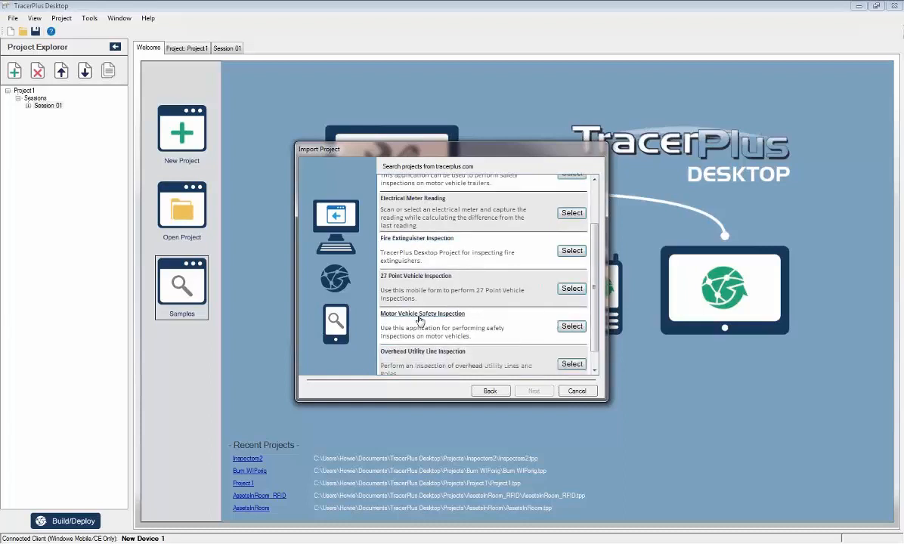
left_click(572, 327)
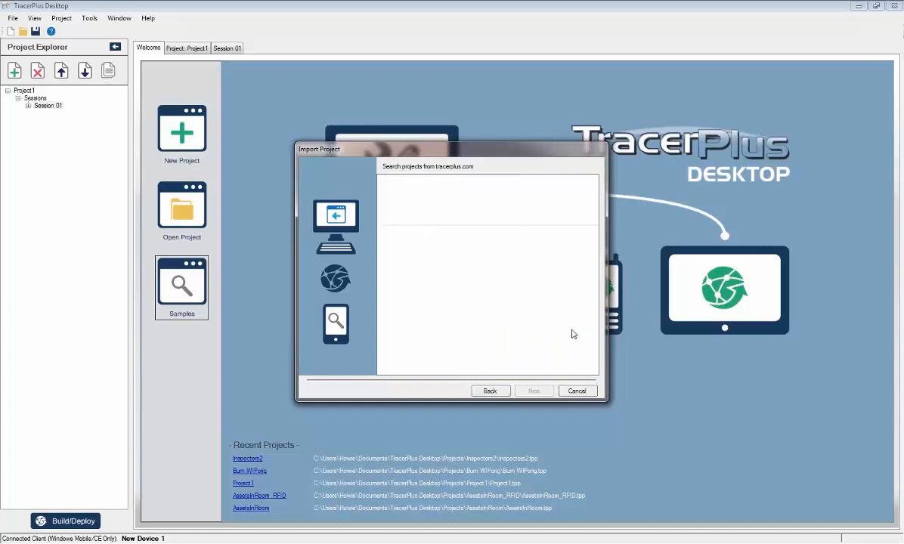
Review the sample's description and import it as Vehicle Safety Inspection, overwriting the existing project and opening it when finished.
left_click_drag(593, 237, 594, 258)
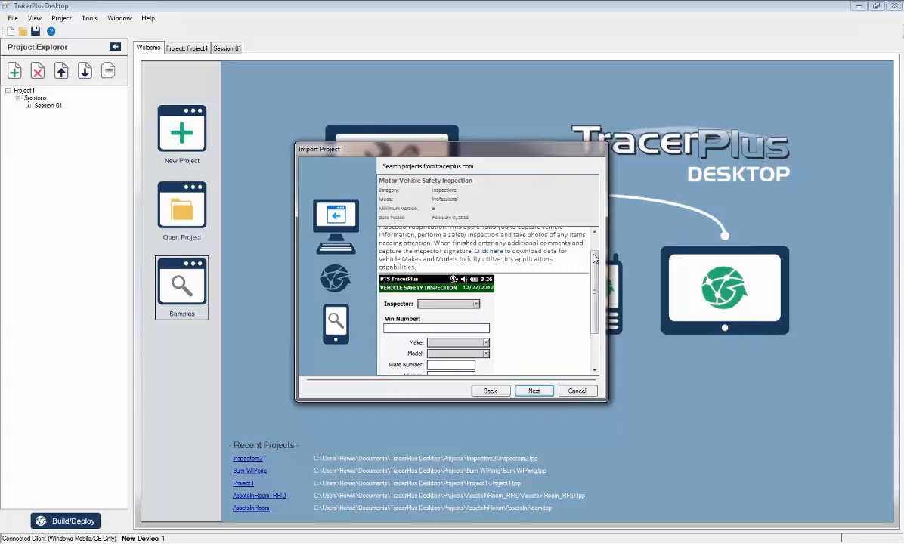
left_click_drag(594, 258, 595, 286)
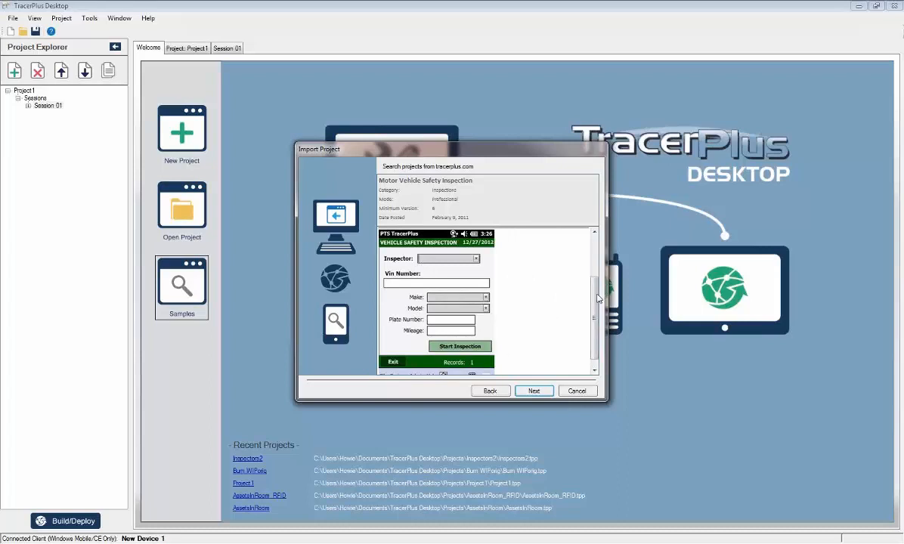
scroll(563, 276, "down", 1)
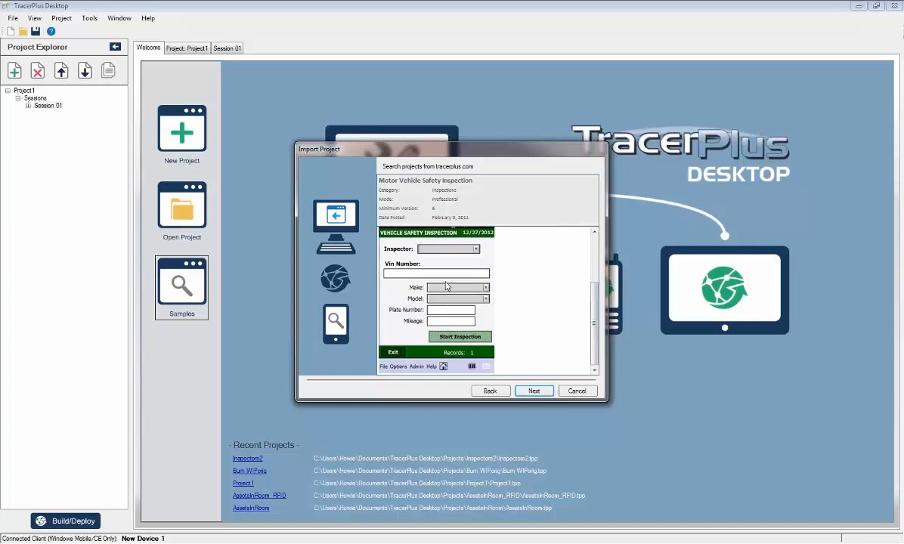
left_click(534, 391)
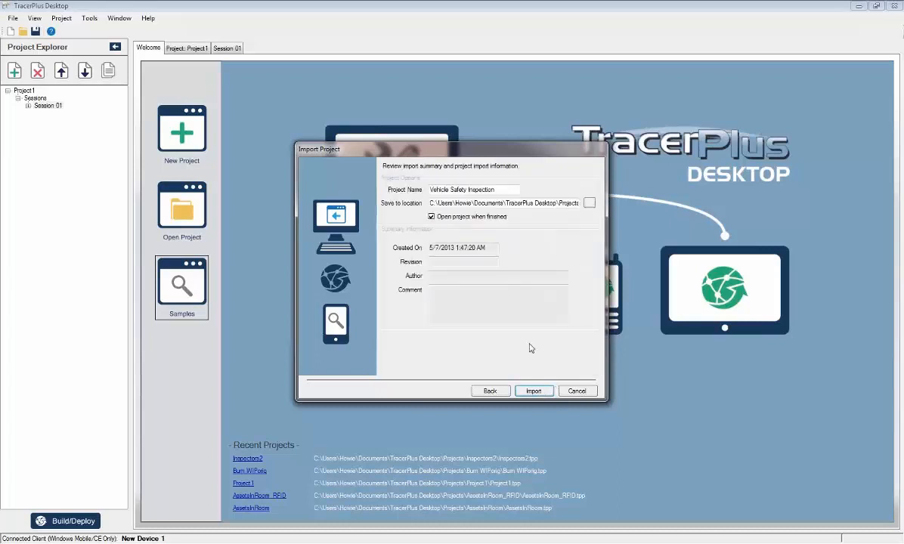
left_click(534, 391)
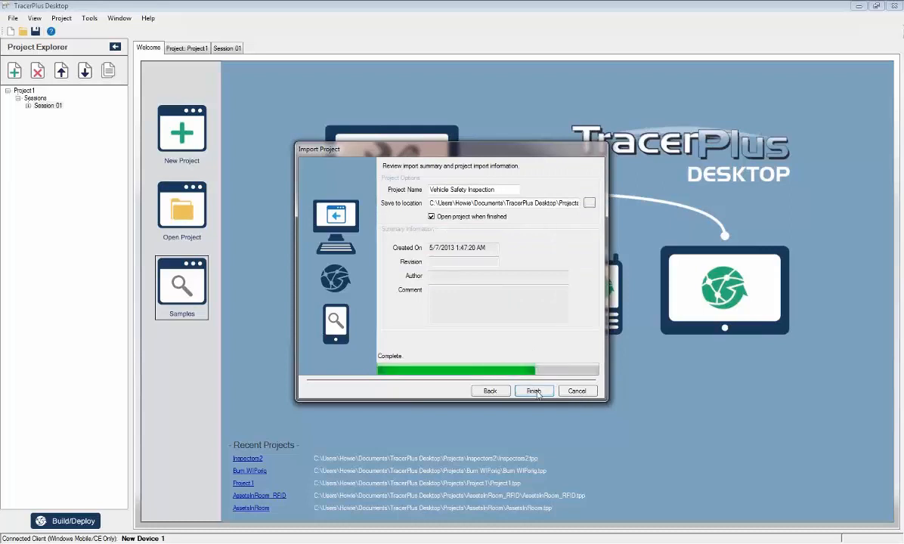
left_click(535, 391)
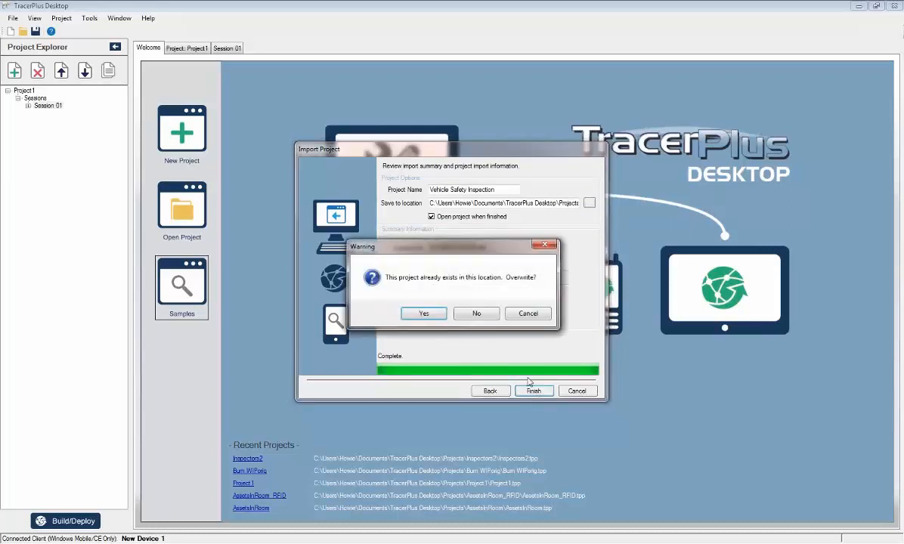
left_click(412, 296)
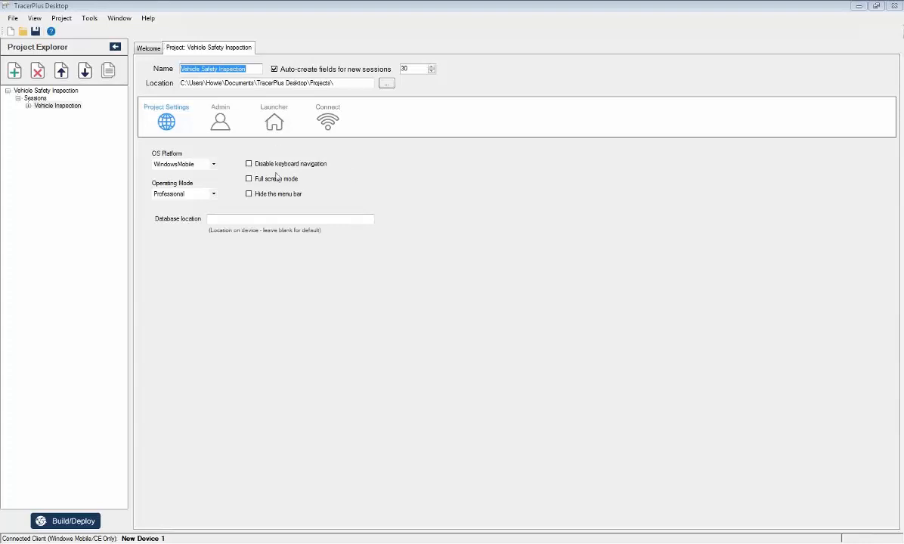
Return to the welcome page, open the build and deploy options for the project, and choose Android as the platform.
left_click(148, 47)
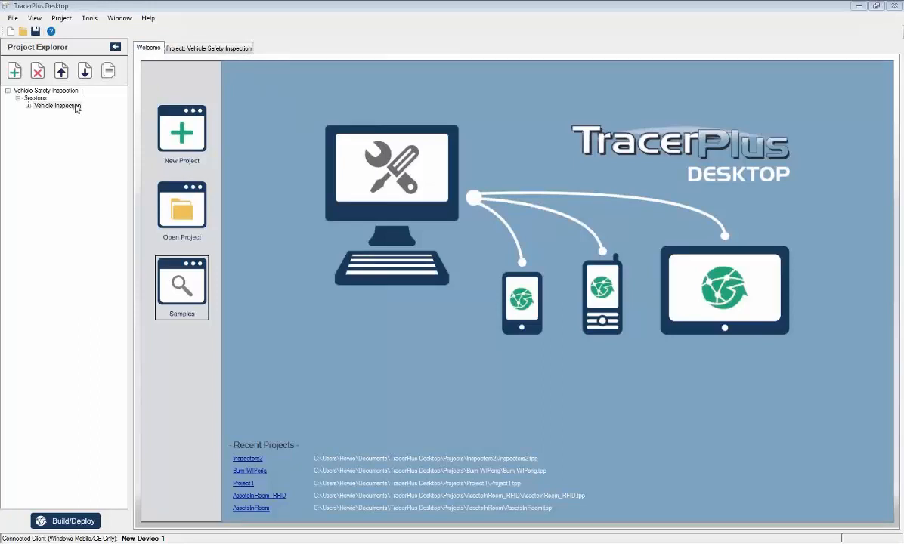
left_click(87, 20)
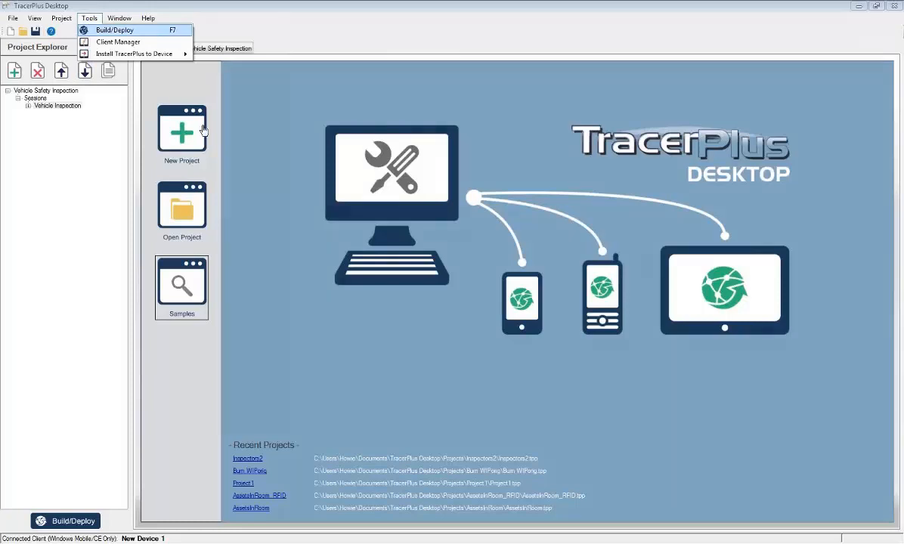
left_click(484, 467)
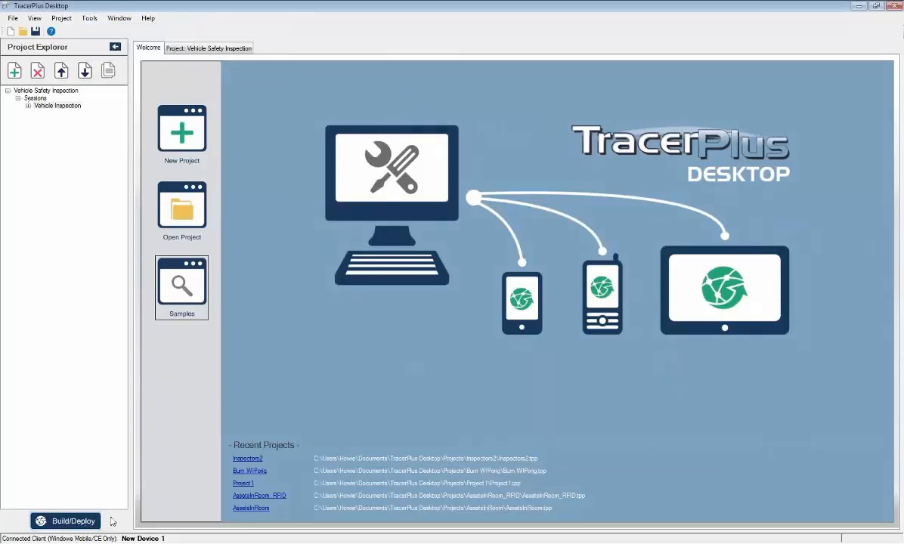
left_click(66, 519)
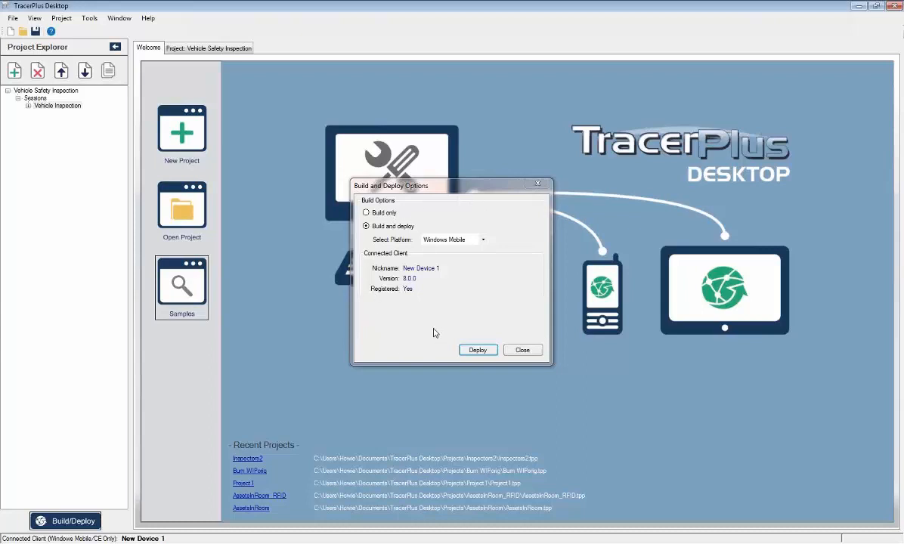
left_click(483, 242)
left_click(498, 241)
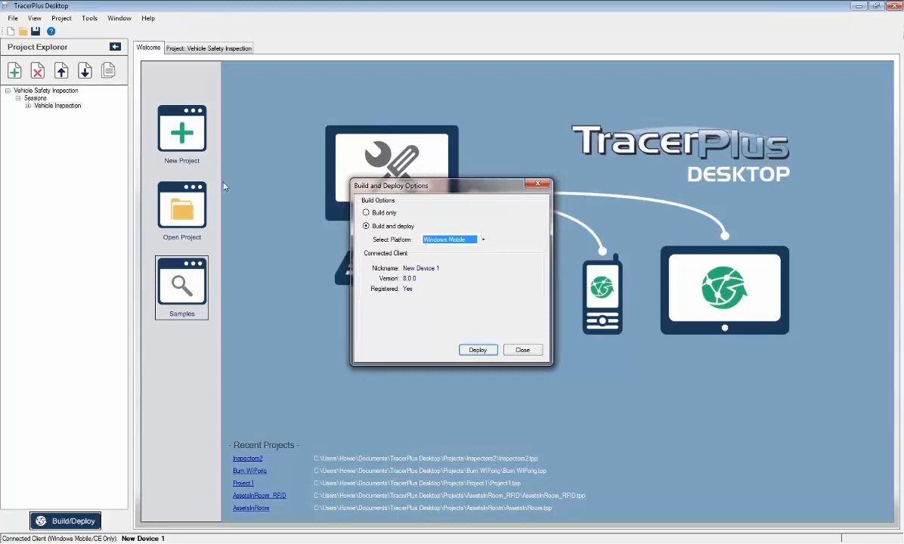
left_click(484, 241)
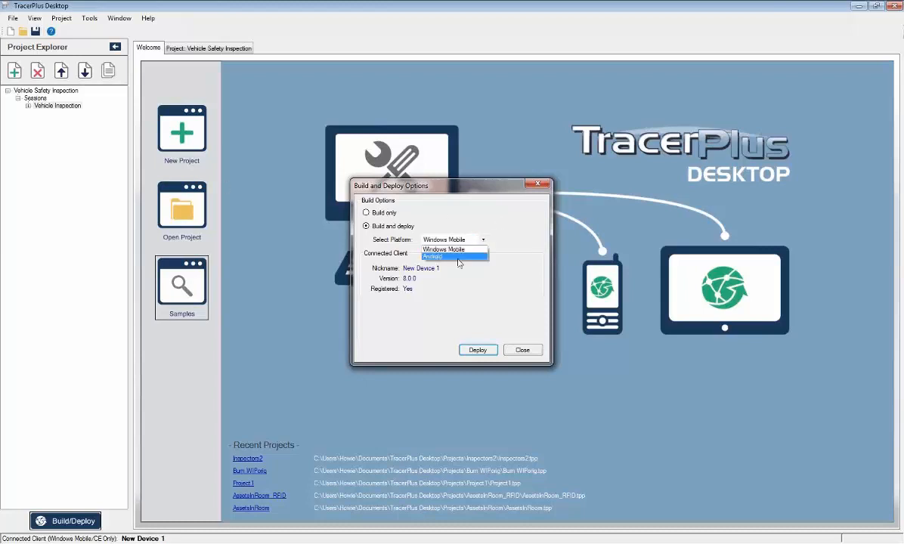
left_click(458, 258)
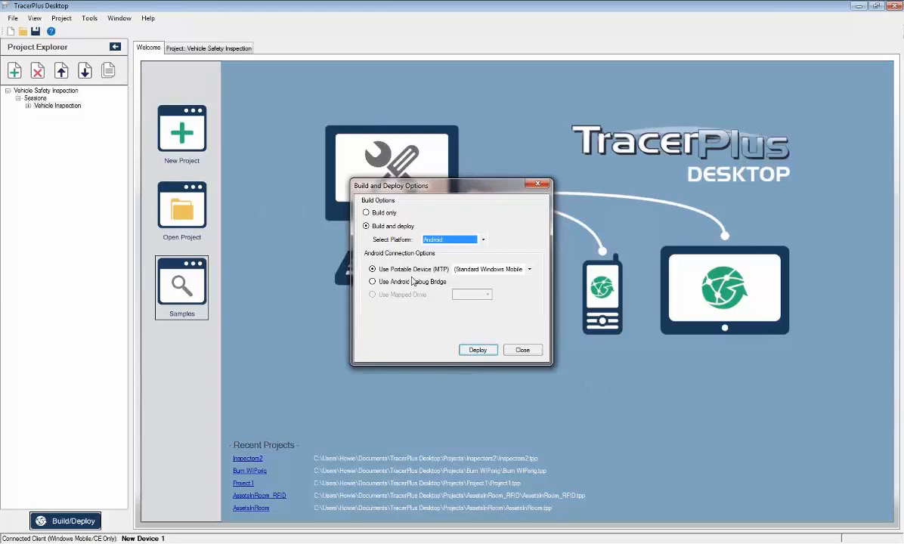
Deploy the project to the Android device using the Android Debug Bridge connection and close the build and deploy options when complete.
left_click(410, 283)
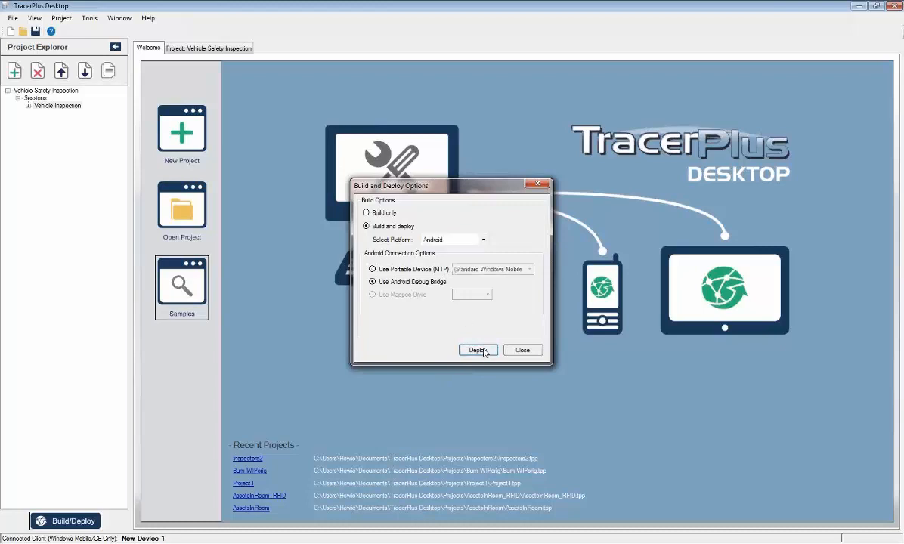
left_click(477, 350)
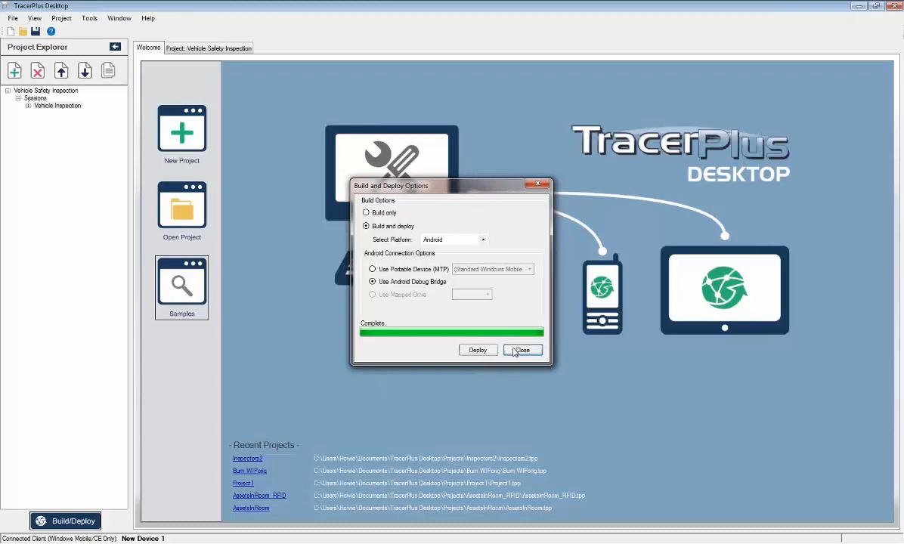
left_click(521, 350)
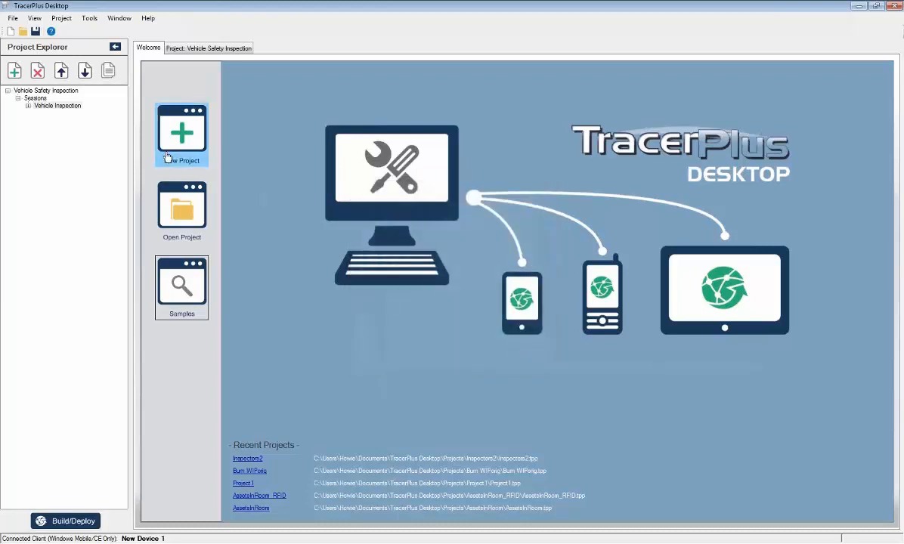
Build and deploy the project to the Windows Mobile platform with the MyMobiler device window in view, closing the options when complete.
left_click(91, 18)
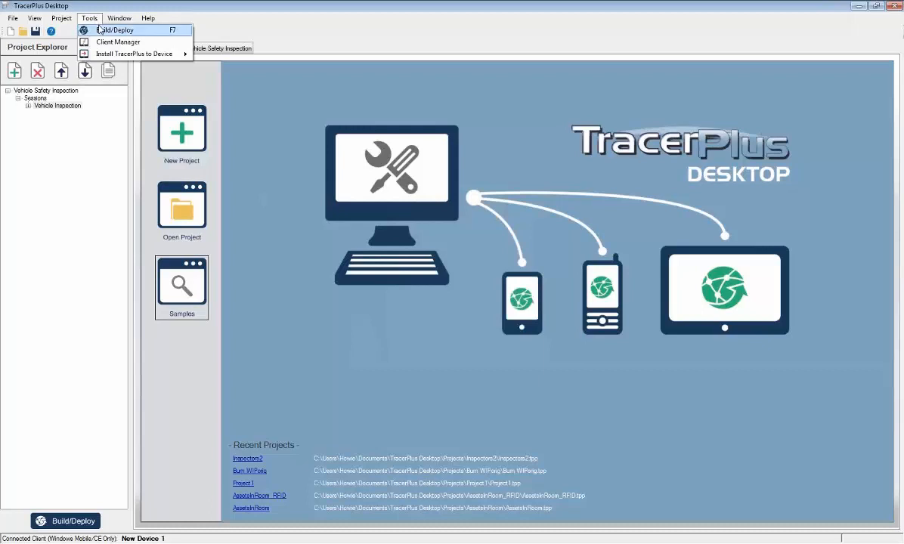
left_click(98, 29)
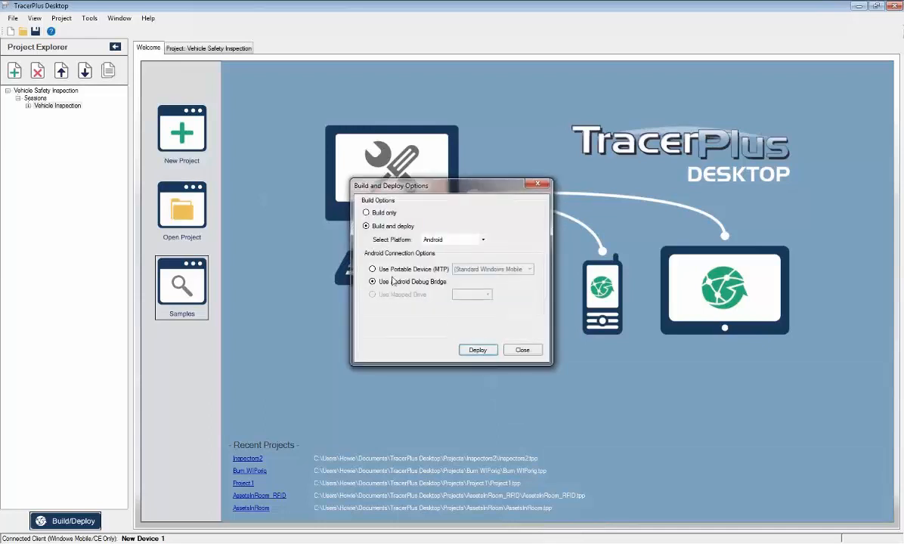
left_click(468, 239)
left_click(474, 250)
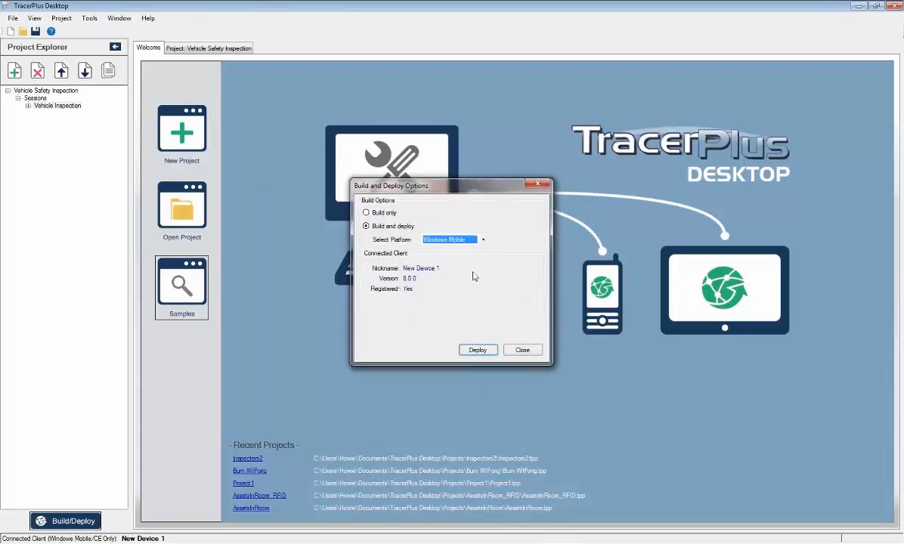
left_click(475, 352)
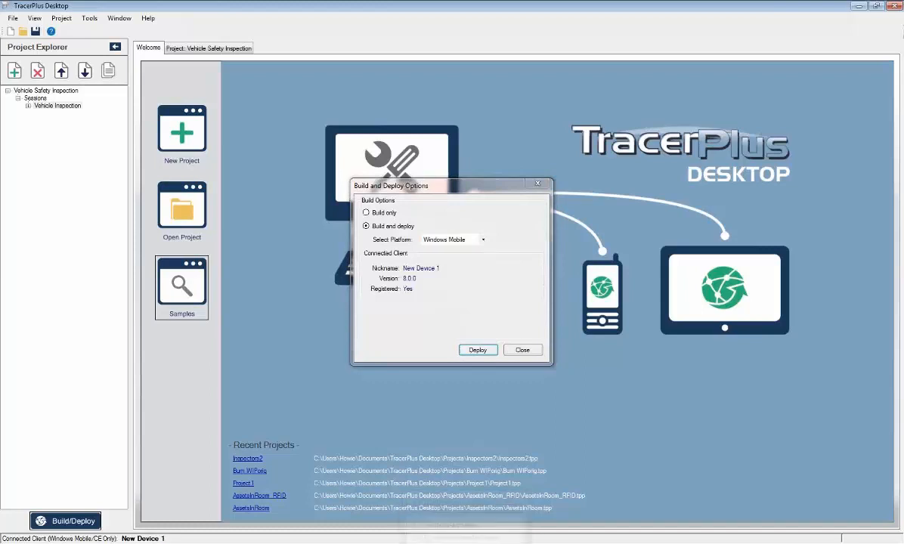
right_click(468, 543)
left_click(533, 543)
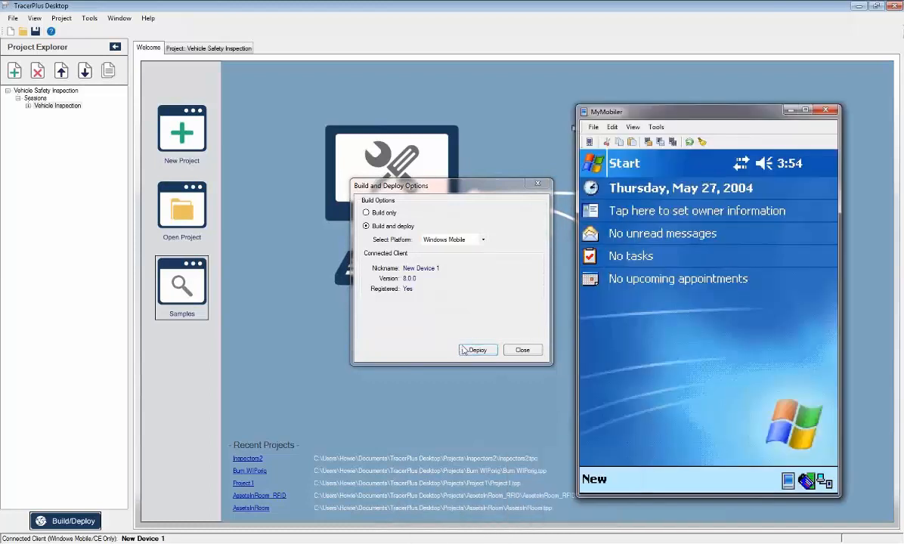
left_click(465, 349)
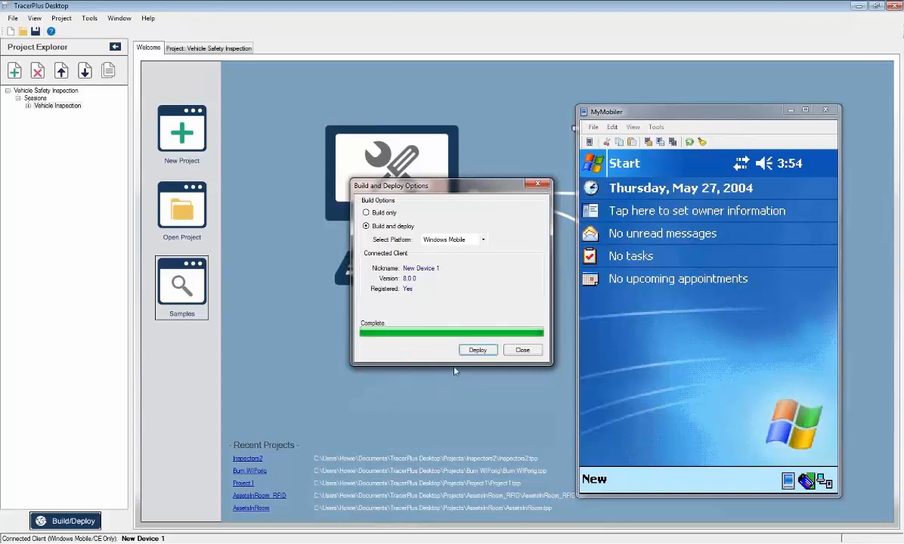
left_click(522, 351)
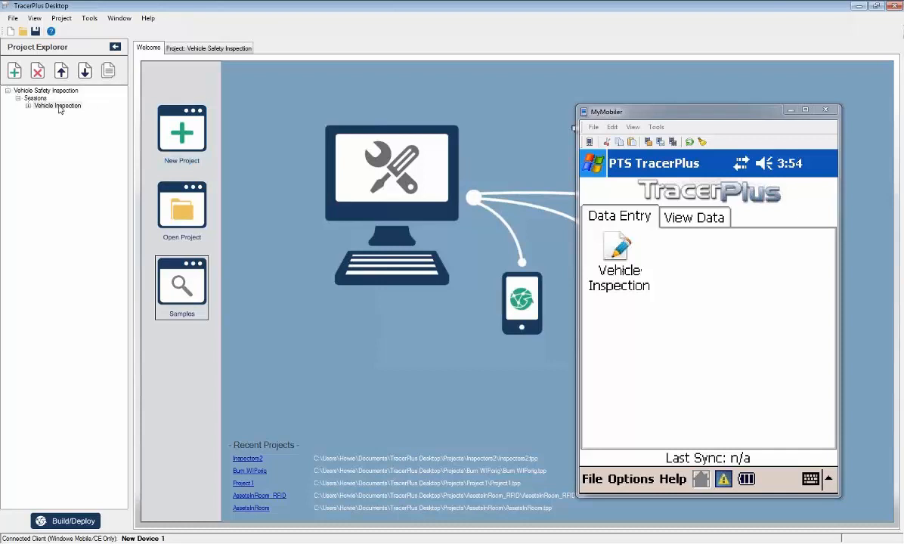
Compare the Vehicle Inspection form on the device with its Form Designer layout, exit to the device's launcher and minimize MyMobiler.
left_click(620, 251)
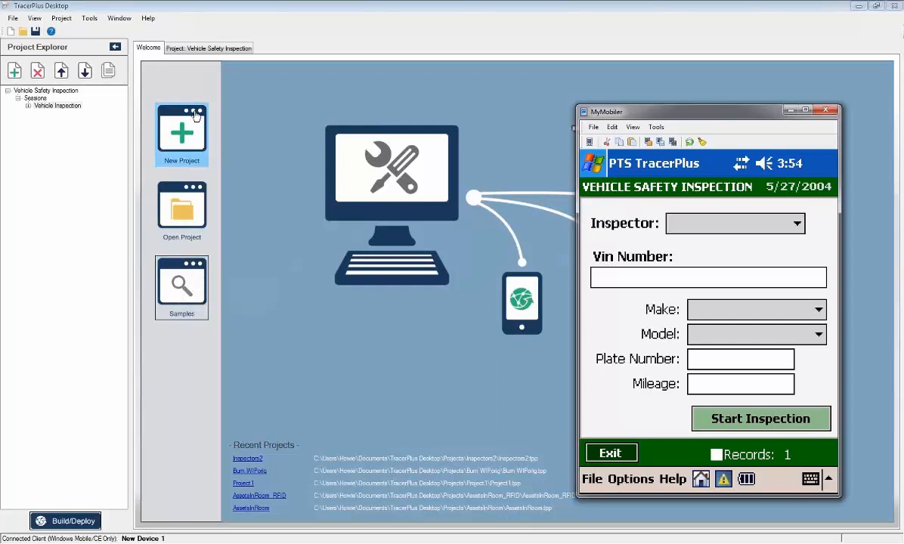
left_click(197, 50)
double_click(76, 106)
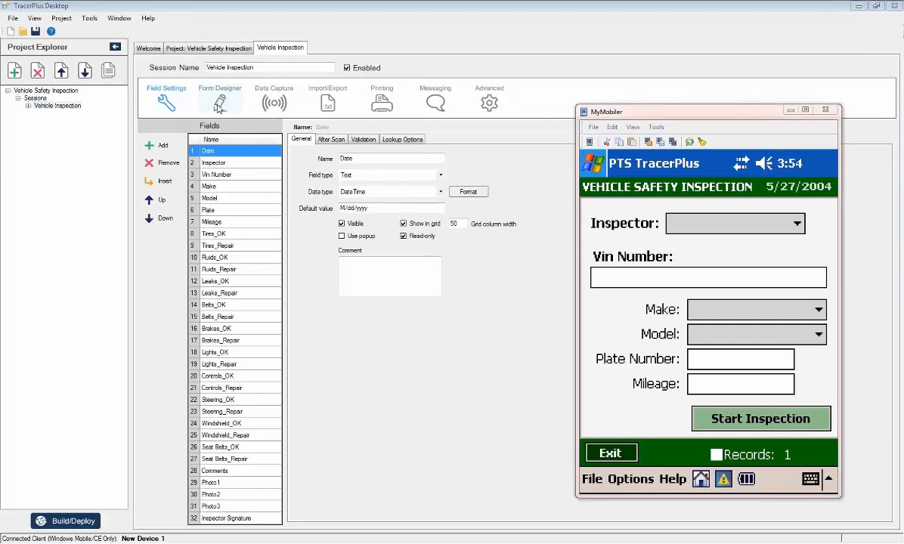
left_click(218, 100)
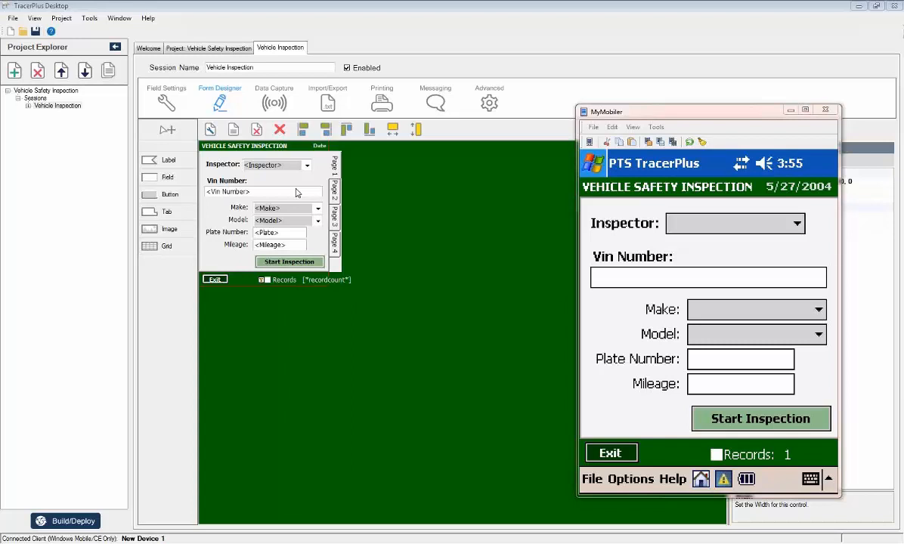
left_click(702, 480)
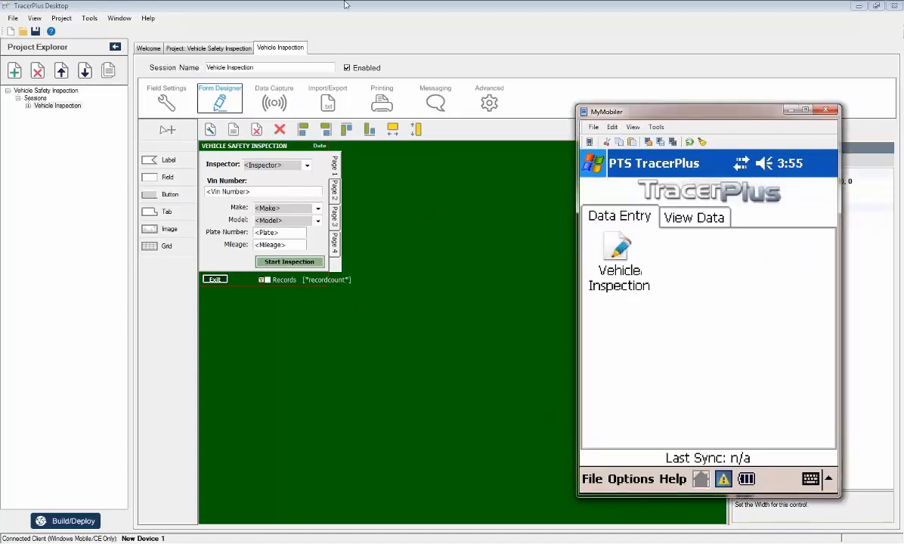
left_click(791, 109)
Look through the Welcome page, the Vehicle Safety Inspection project page and the Vehicle Inspection session page.
left_click(155, 49)
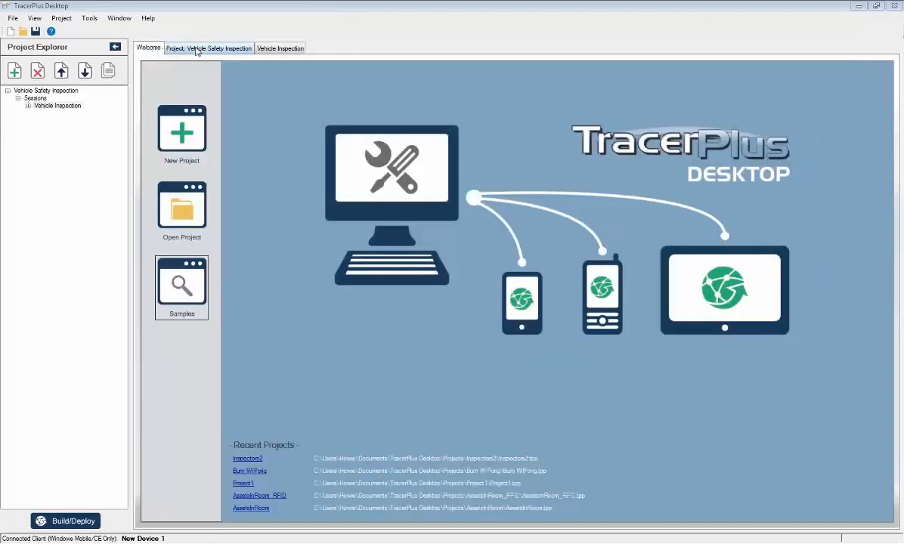
left_click(197, 49)
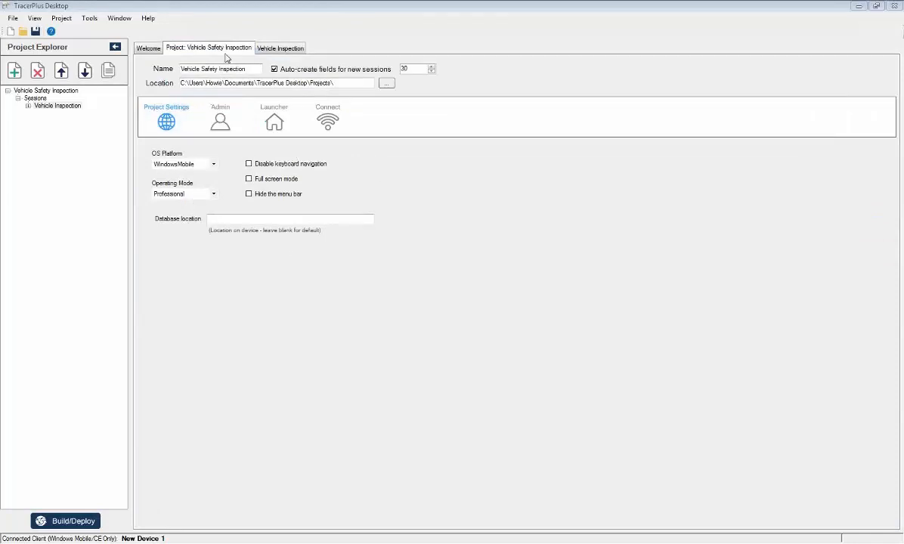
left_click(263, 50)
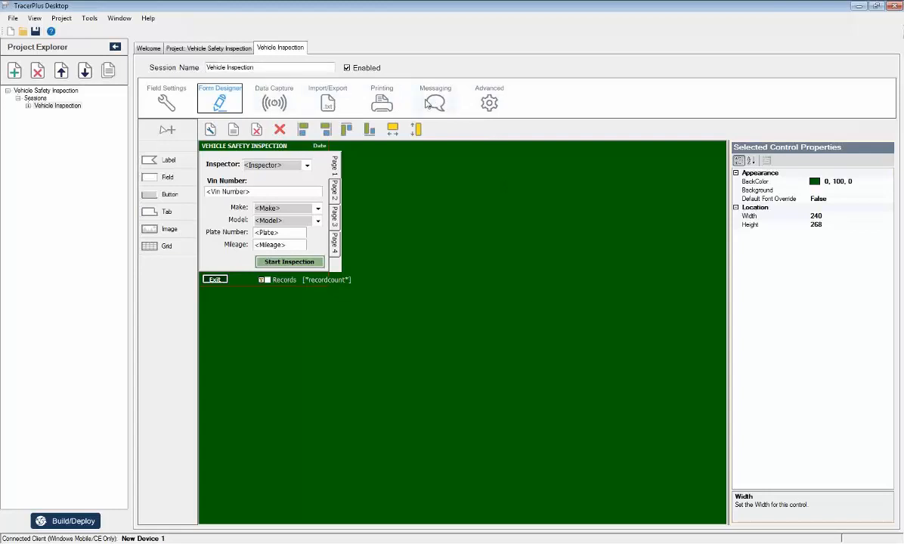
Examine the Vehicle Safety Inspection project's general settings and its Admin options for logins, inactivity timeout and passwords.
left_click(192, 48)
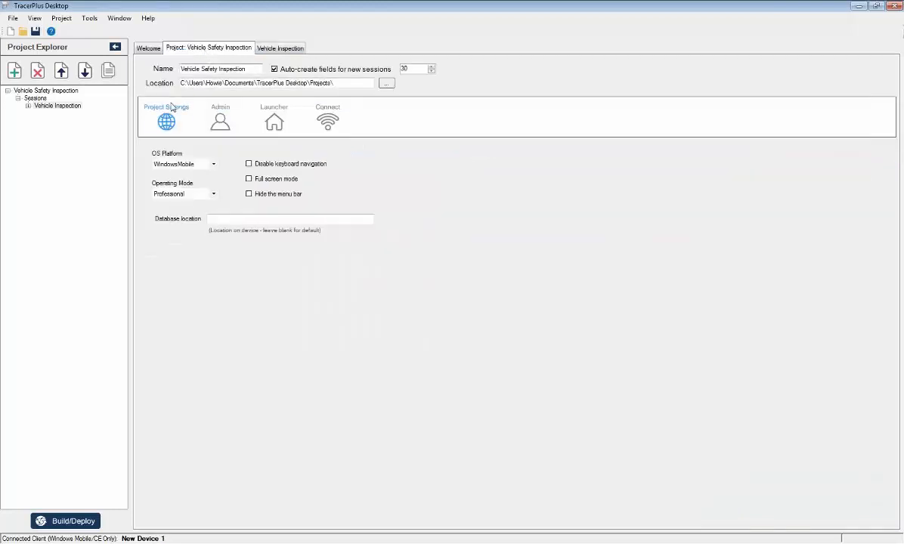
left_click(218, 121)
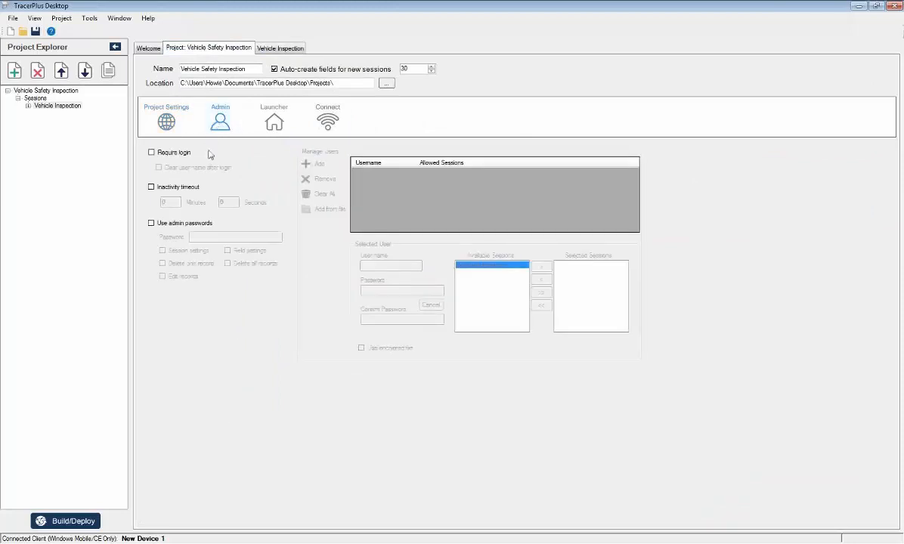
left_click(163, 120)
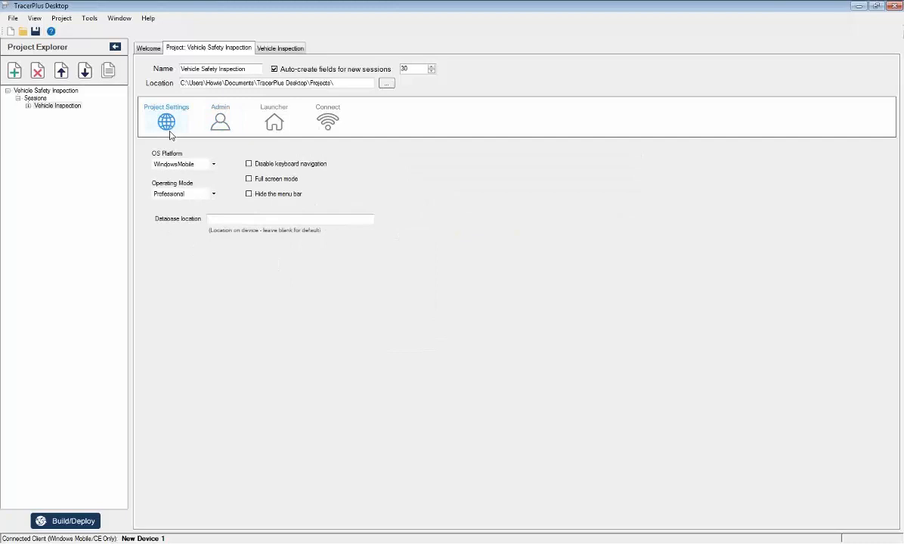
left_click(224, 119)
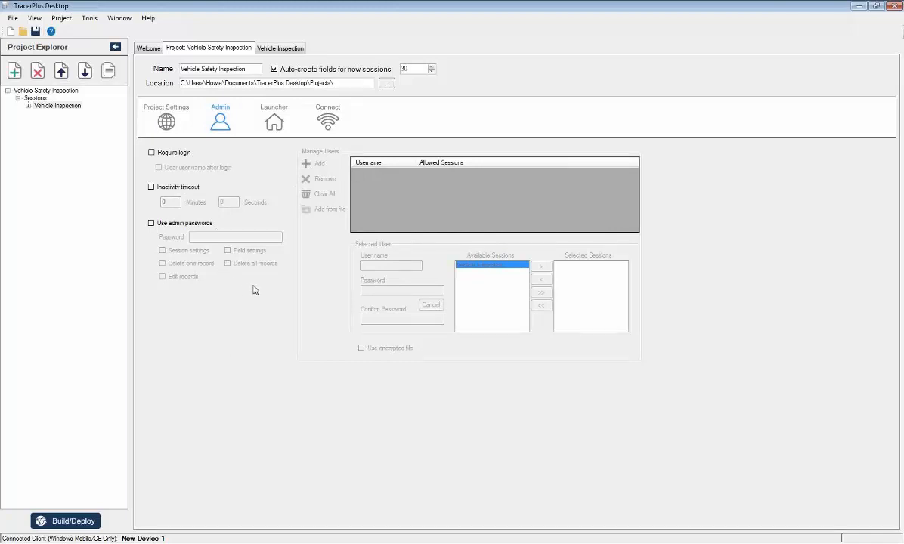
Examine the project's Launcher options and compare the sample with the launcher on the device in MyMobiler, minimizing that window when finished.
left_click(273, 123)
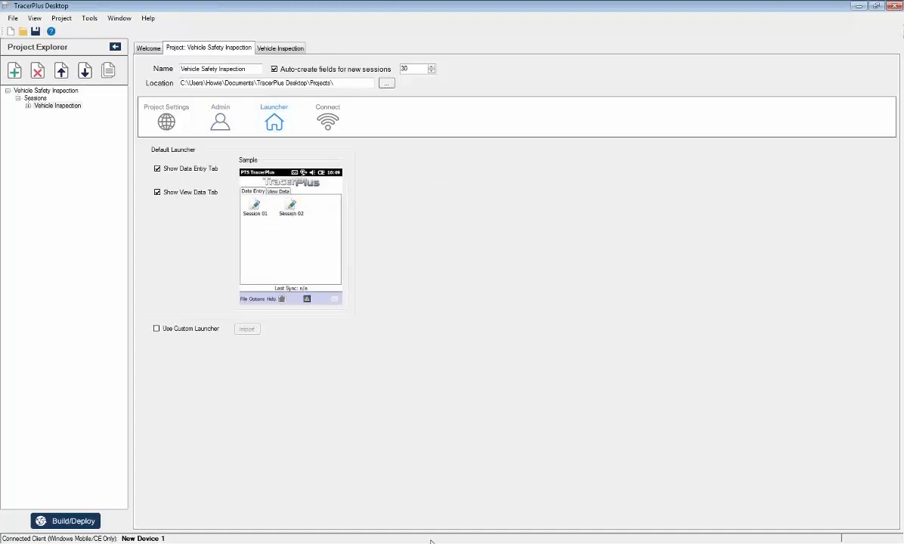
left_click(564, 542)
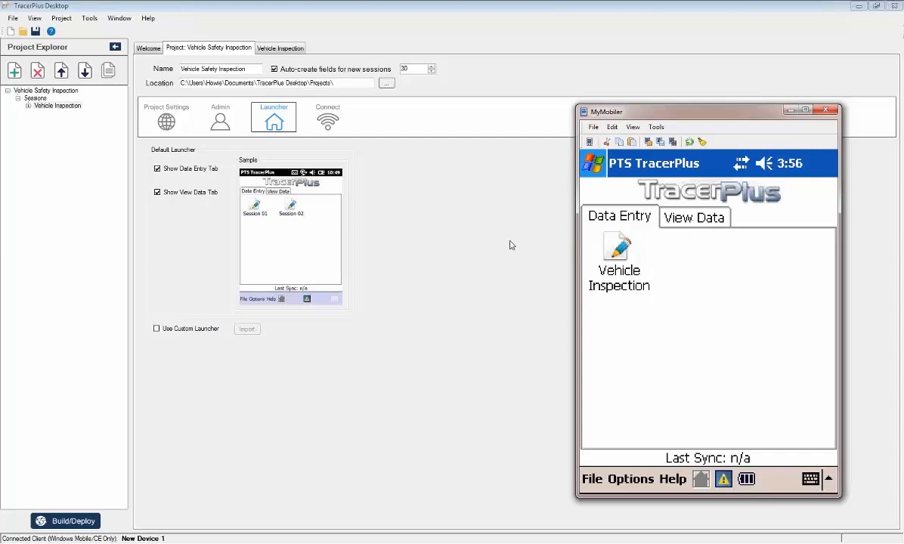
left_click(790, 111)
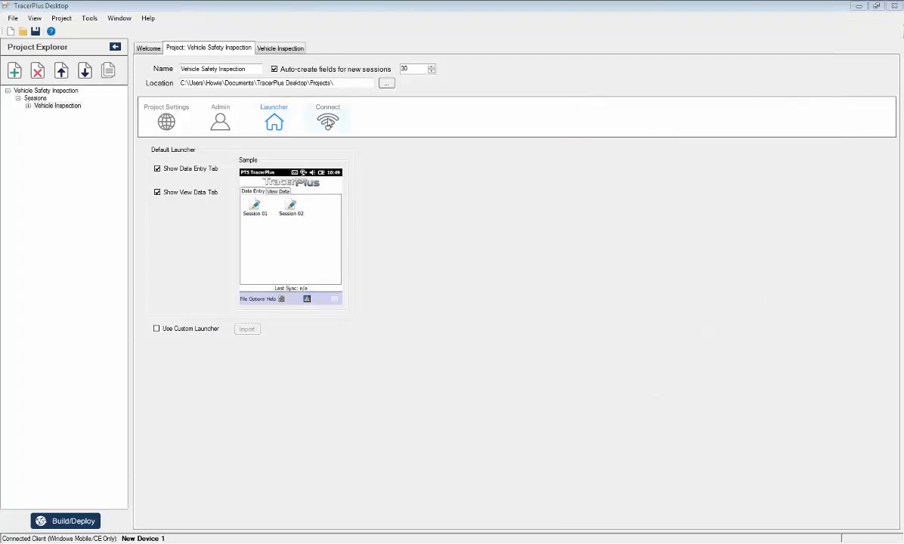
Examine the project's Connect settings for hosts and live sessions, and check the launcher in MyMobiler before minimizing it again.
left_click(328, 122)
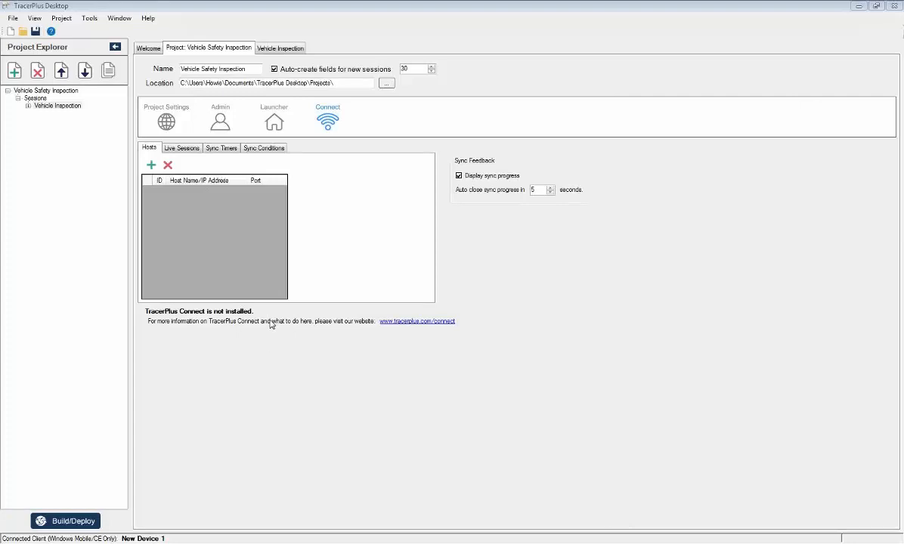
left_click(194, 154)
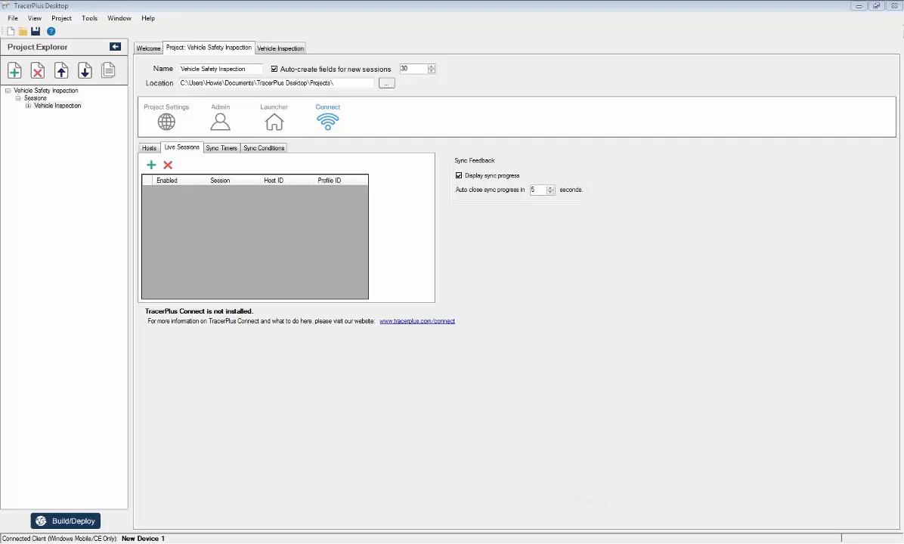
left_click(605, 540)
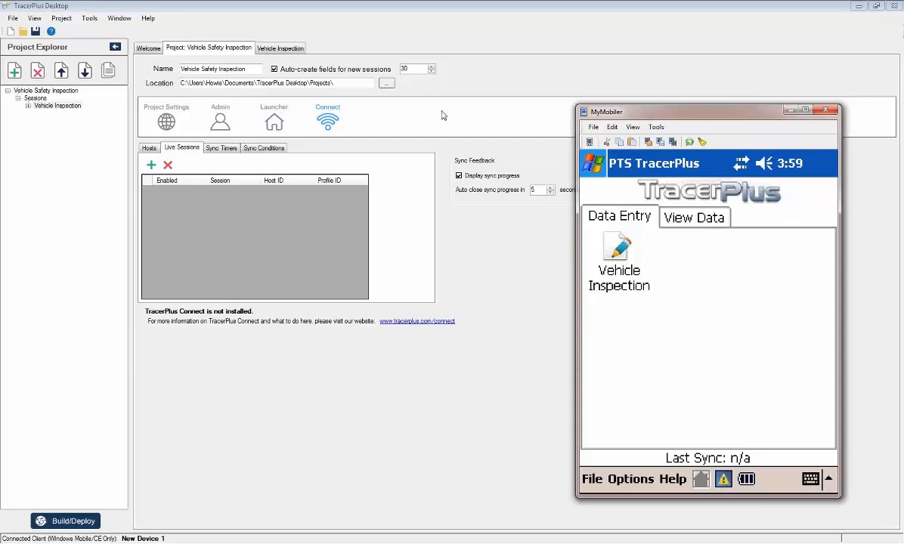
left_click(791, 110)
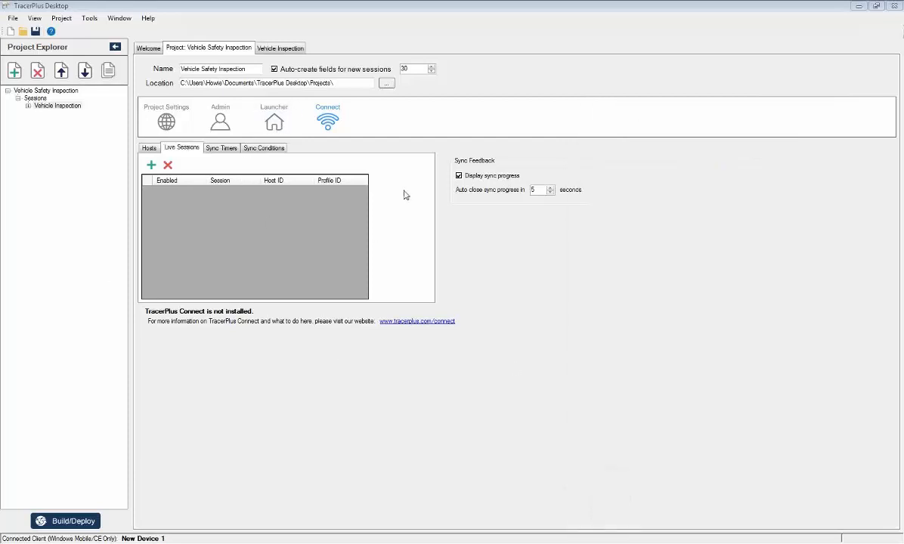
Review the Vehicle Inspection session's field settings, form design and data capture options, and return to the project page.
left_click(277, 48)
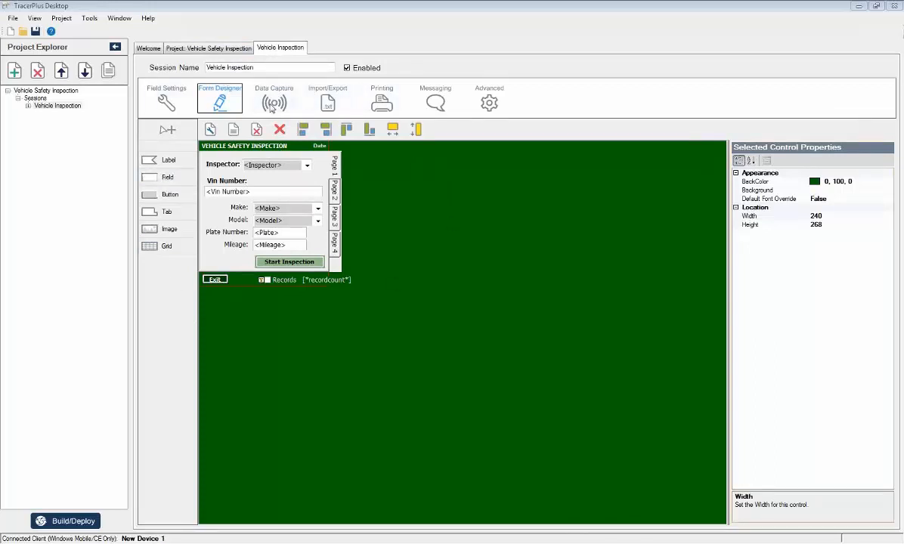
left_click(167, 101)
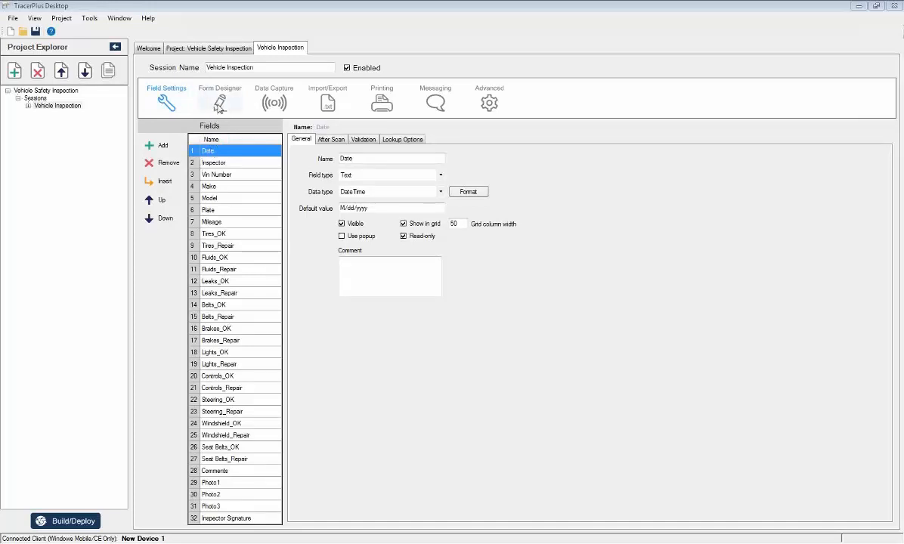
left_click(219, 104)
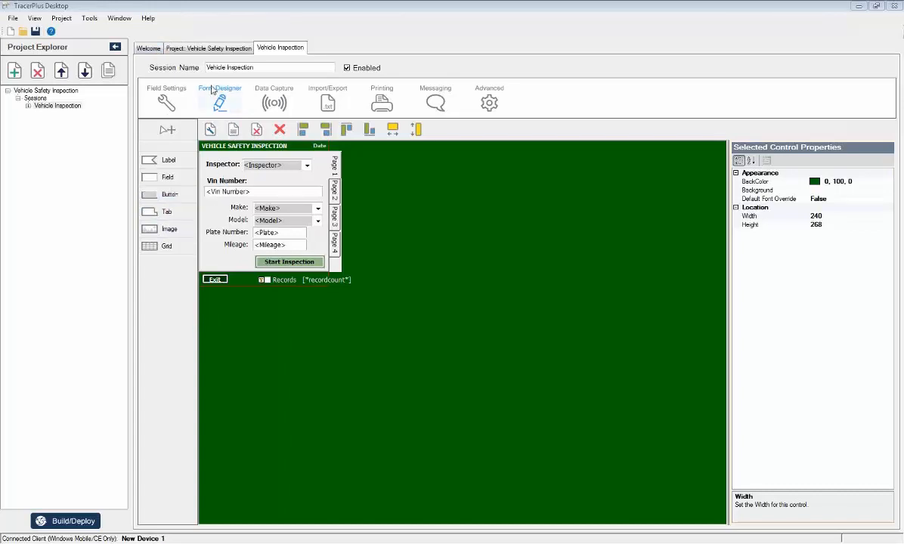
left_click(148, 49)
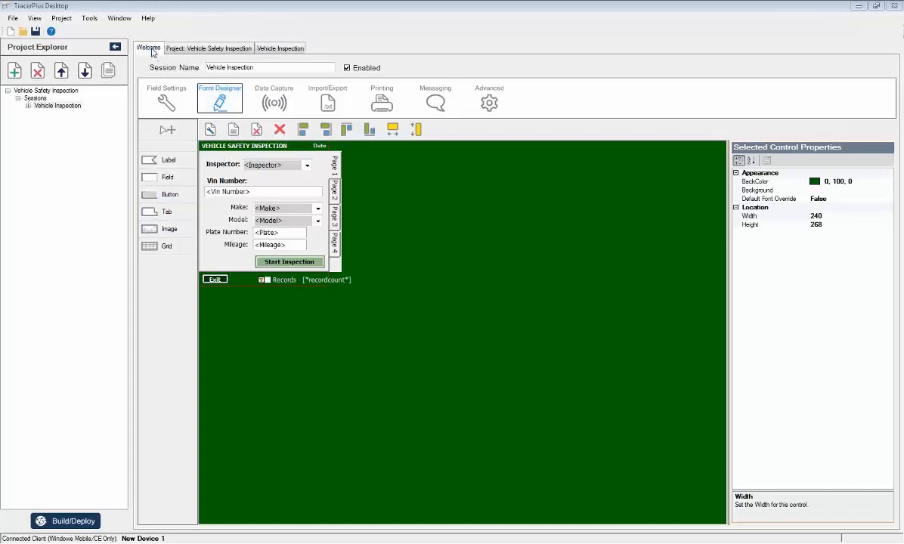
left_click(280, 48)
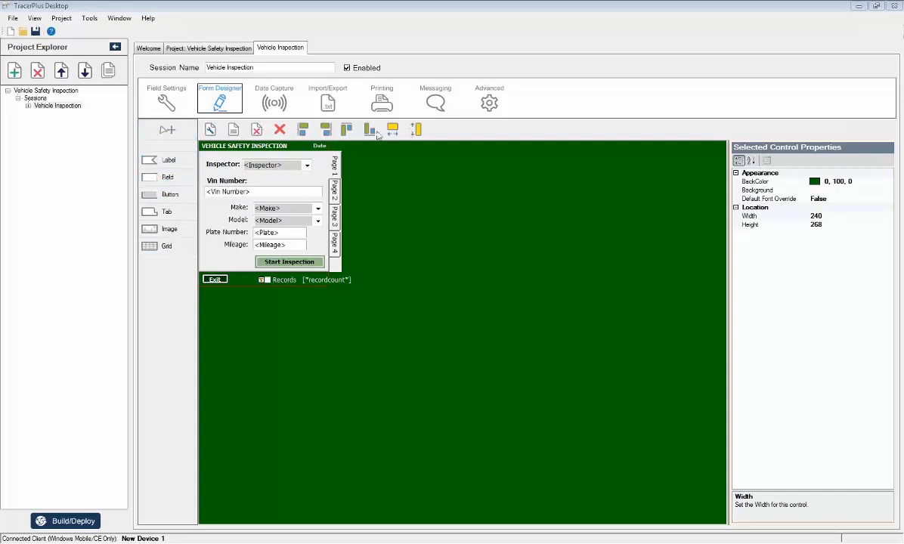
left_click(272, 105)
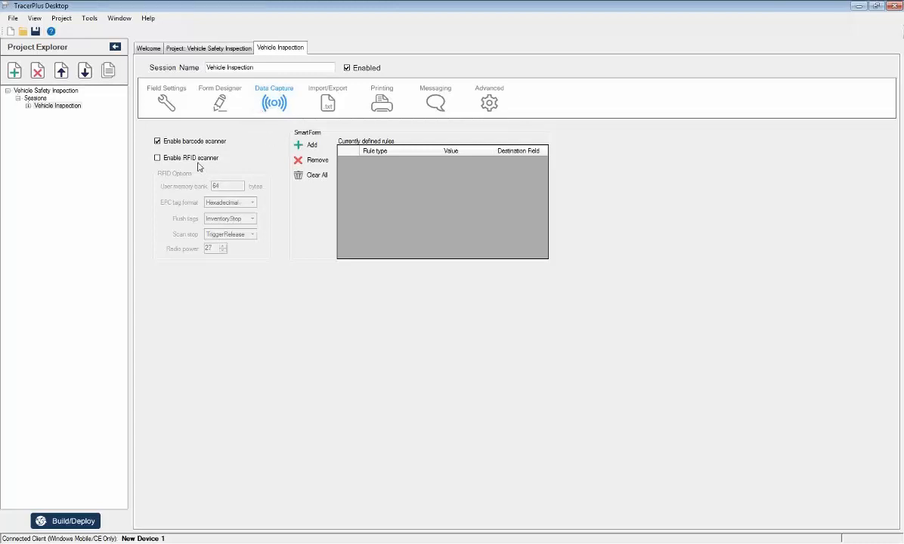
left_click(189, 49)
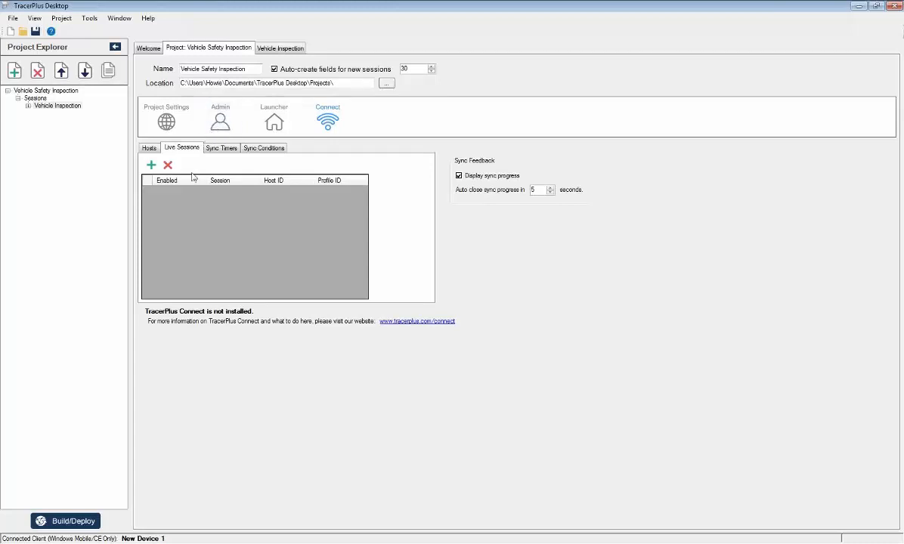
Examine the Vehicle Inspection session's import/export settings, including the available data formats, leaving the Tab format selected.
left_click(271, 49)
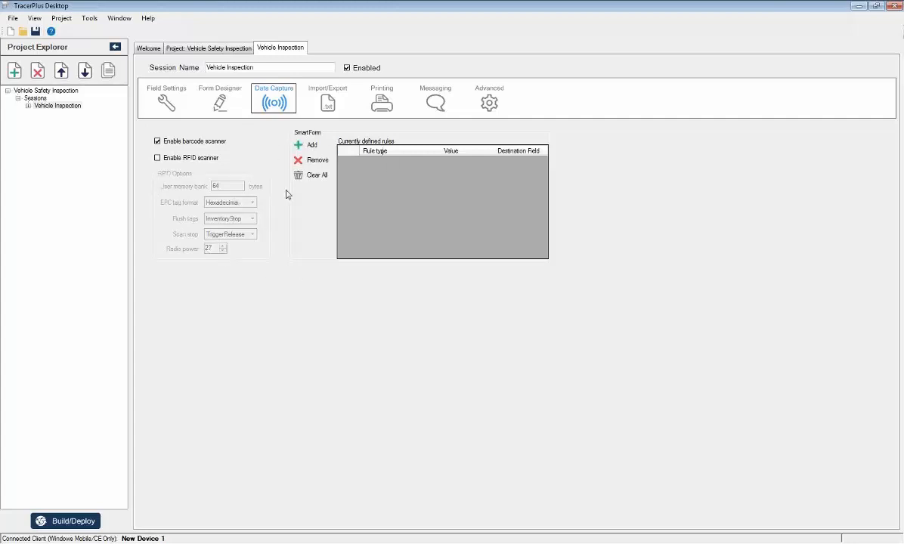
left_click(329, 102)
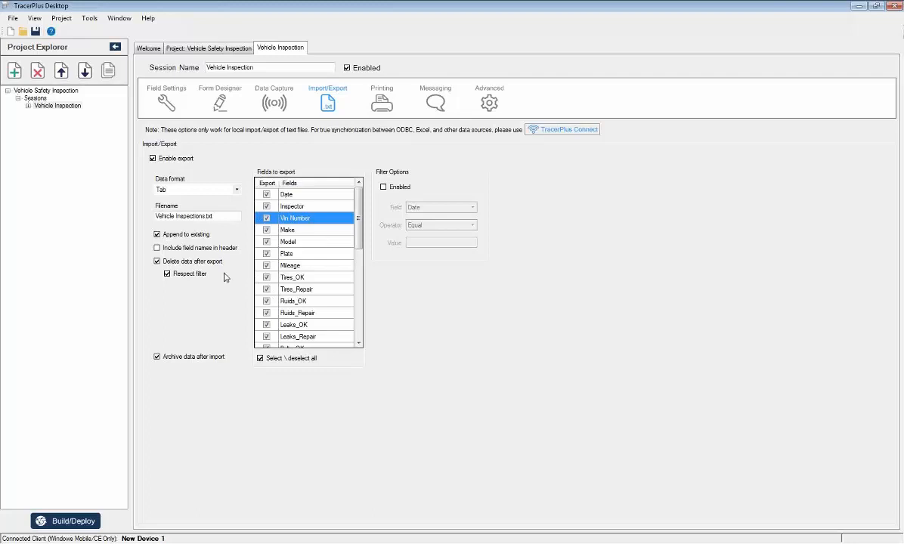
left_click(221, 189)
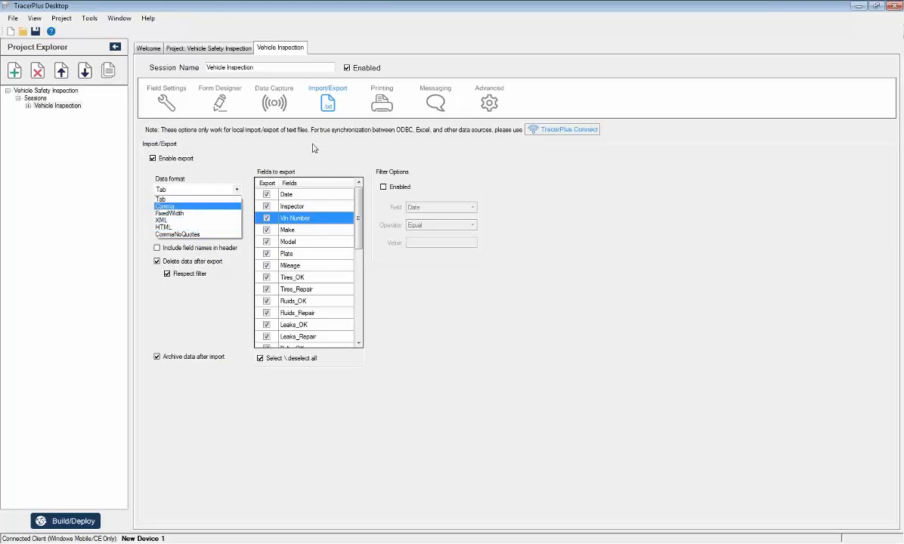
left_click(286, 372)
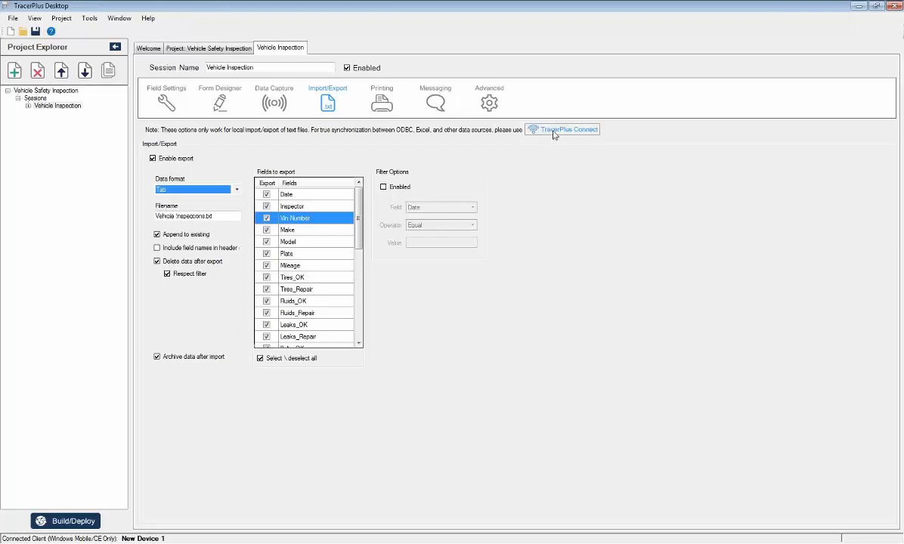
Examine the Vehicle Inspection session's printing and messaging settings.
left_click(393, 102)
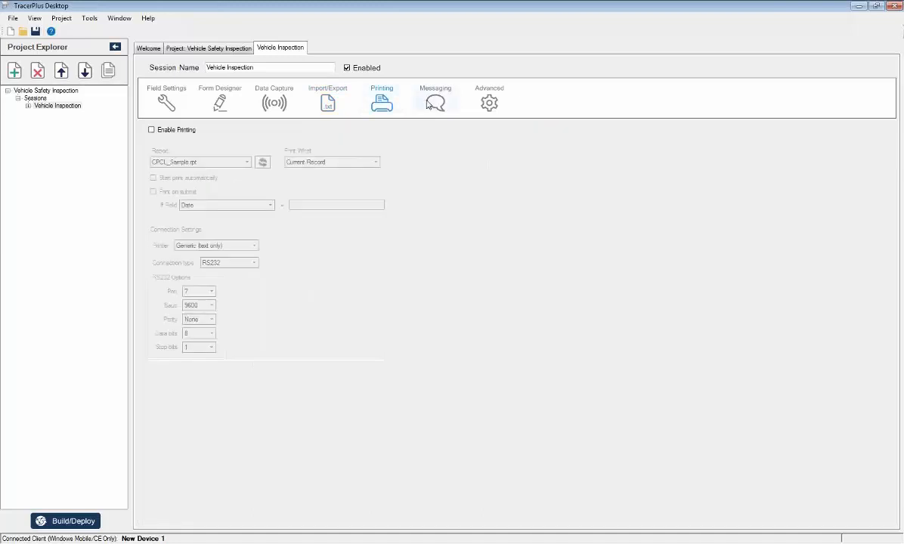
left_click(417, 100)
left_click(384, 103)
left_click(417, 106)
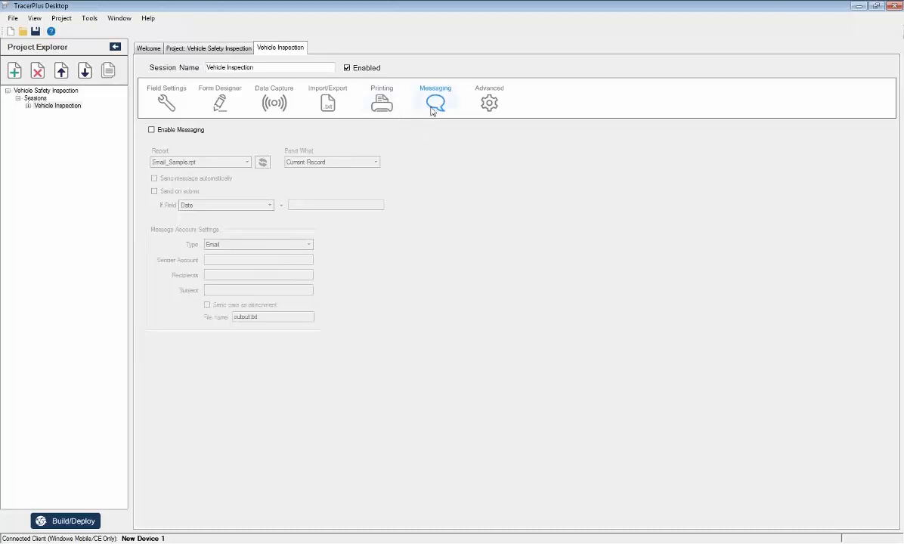
left_click(383, 118)
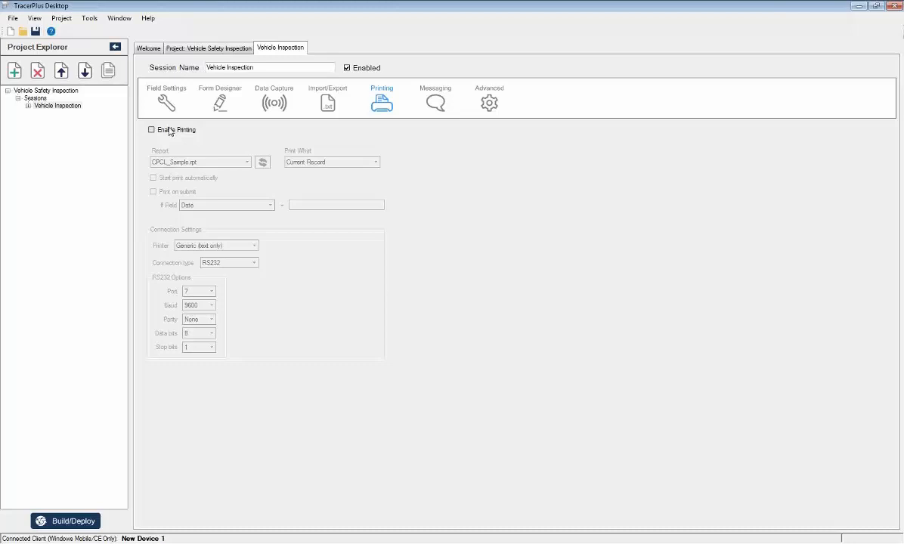
Open the form properties of the Vehicle Inspection session's form and review the preset dimensions.
left_click(211, 94)
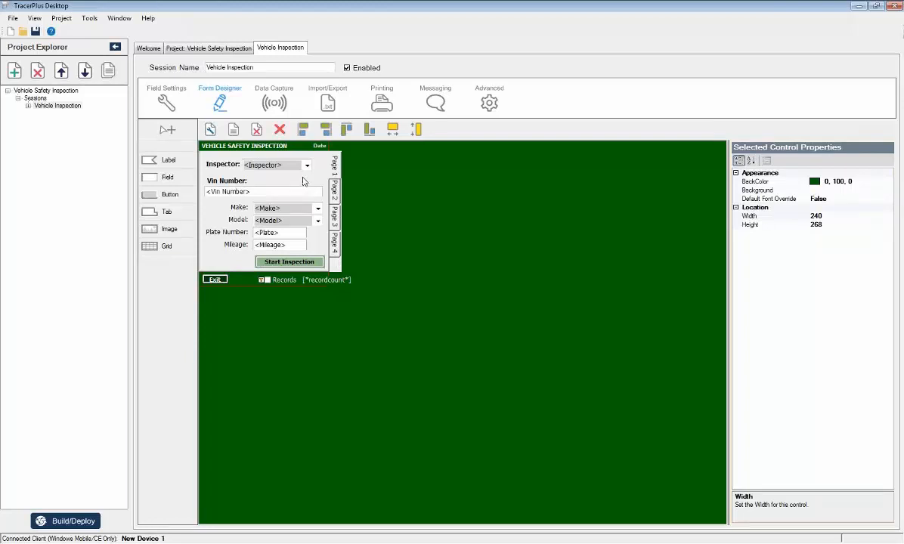
left_click(211, 130)
left_click(417, 242)
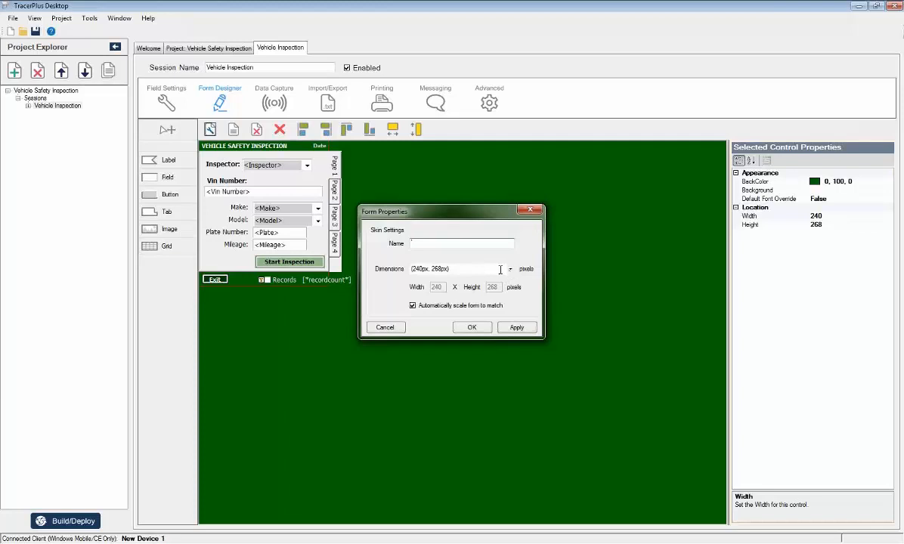
left_click(510, 270)
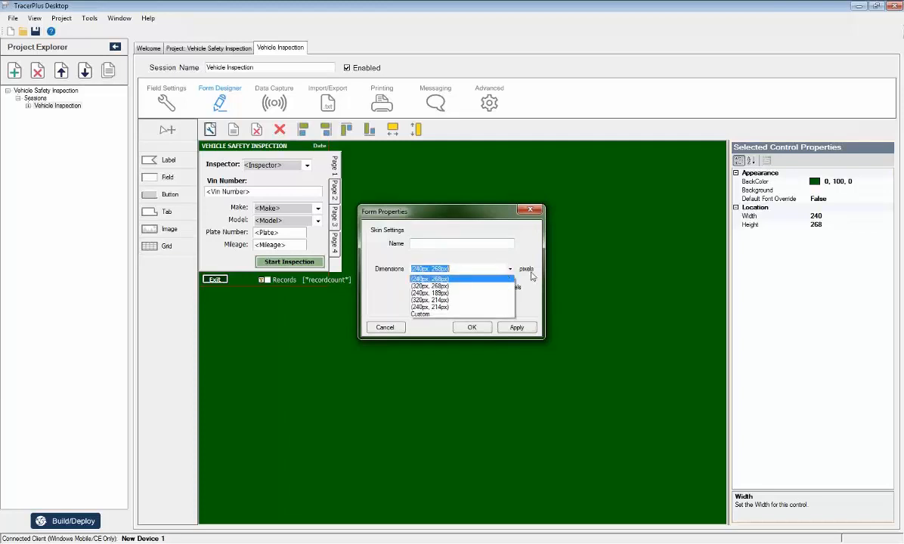
left_click(531, 275)
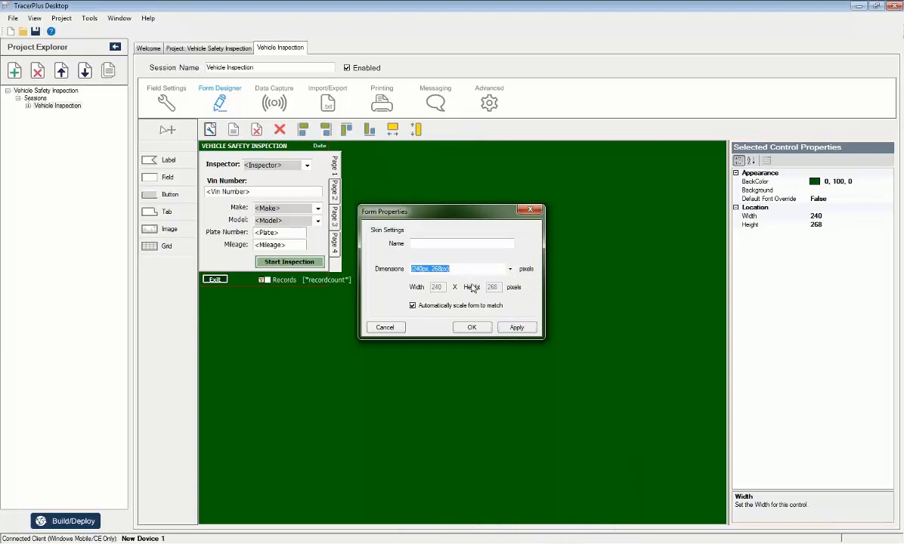
Scale the form to custom dimensions of 480 by 536 pixels, and check its Page 2 before returning to Page 1.
left_click(509, 270)
left_click(443, 313)
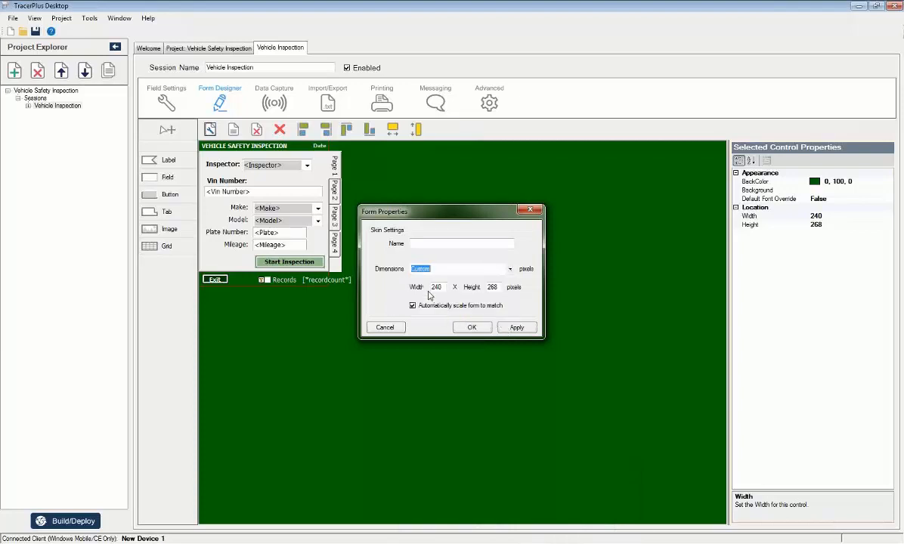
key("Tab")
type("480")
double_click(496, 287)
type("536")
left_click(488, 306)
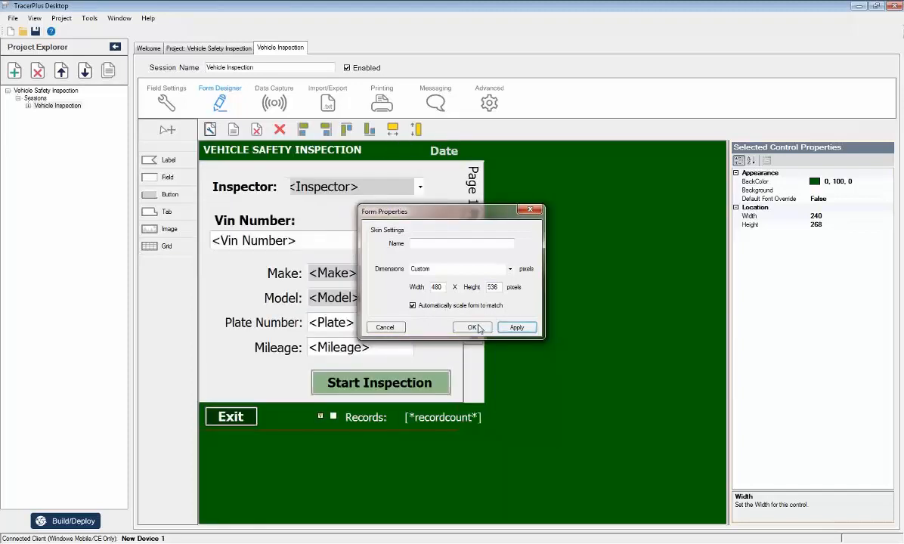
left_click(472, 327)
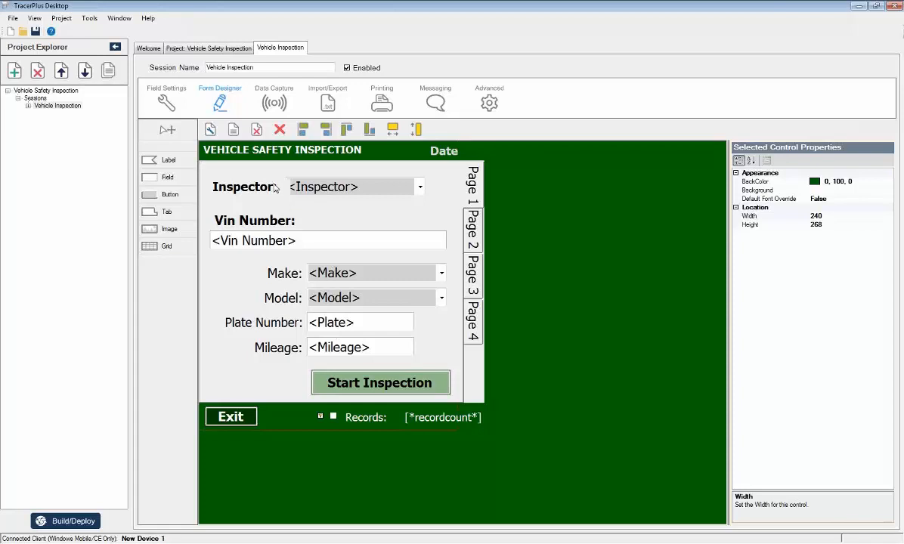
left_click(472, 221)
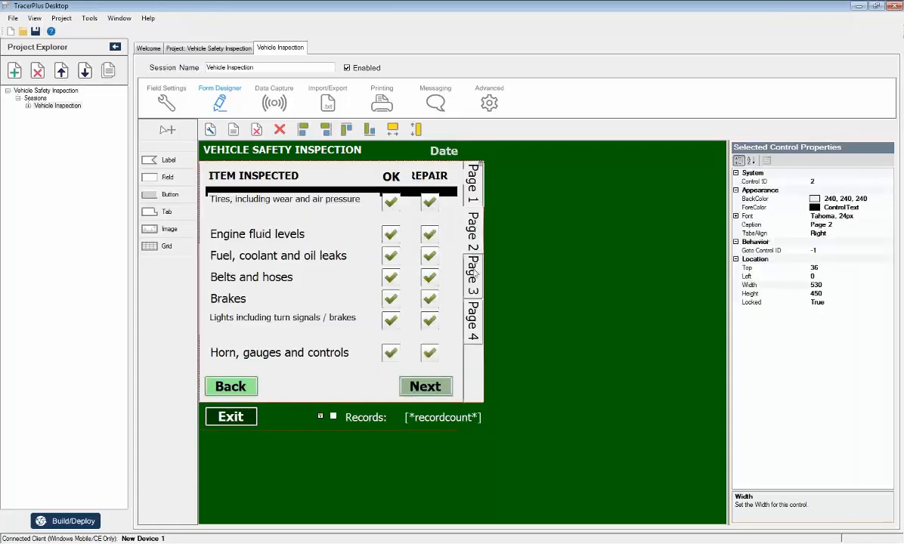
left_click(475, 198)
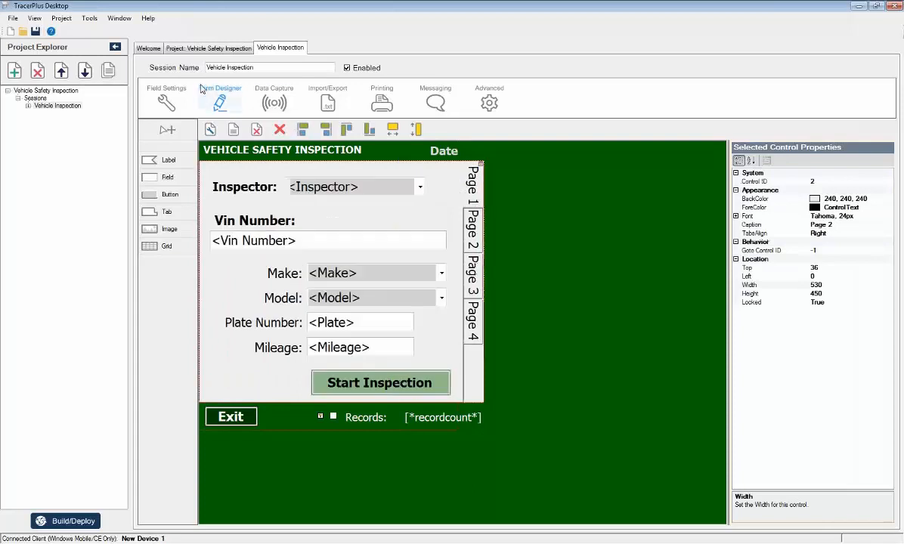
Build and deploy the project to the Android platform using Android Debug Bridge, and close the deployment options.
left_click(89, 19)
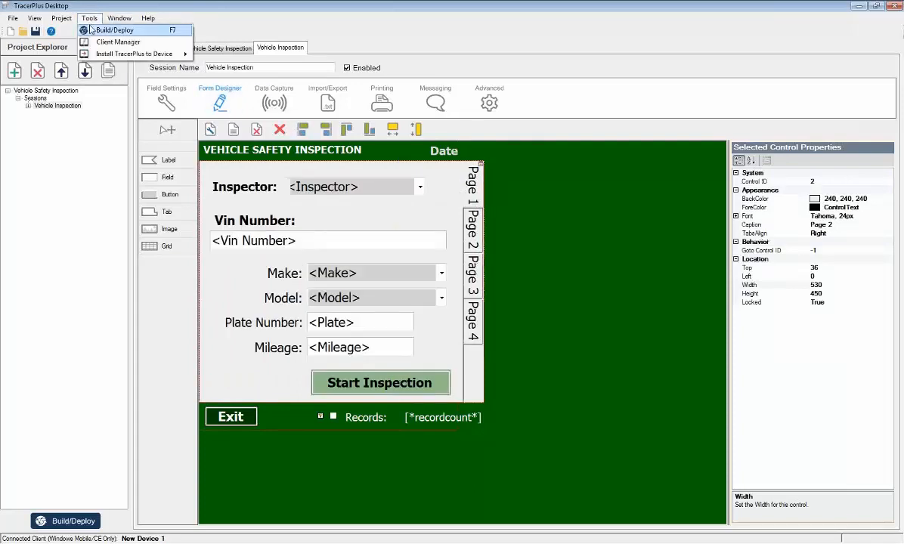
left_click(93, 31)
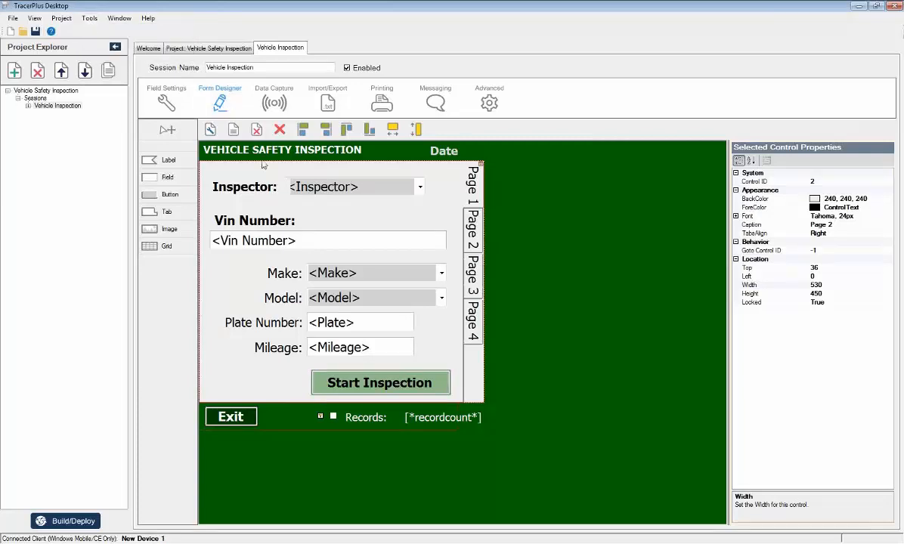
left_click(56, 522)
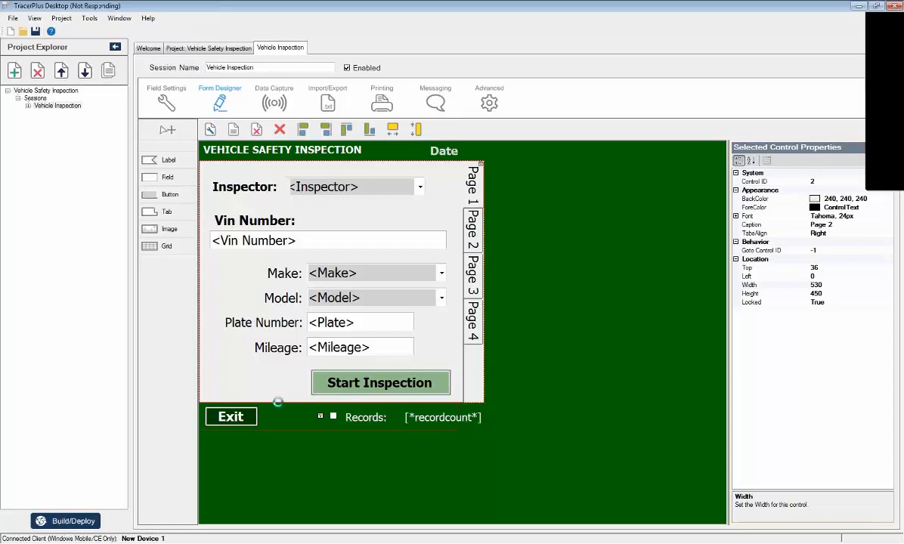
left_click(457, 240)
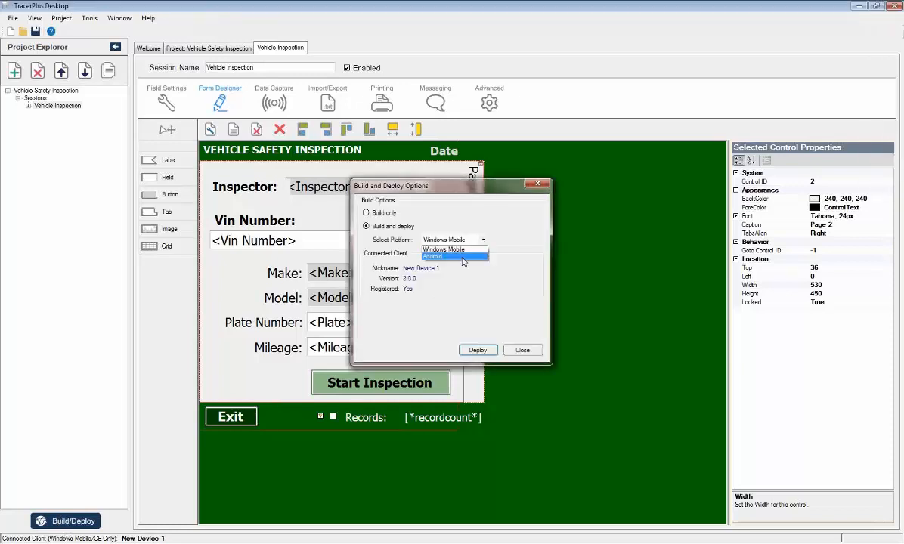
left_click(464, 259)
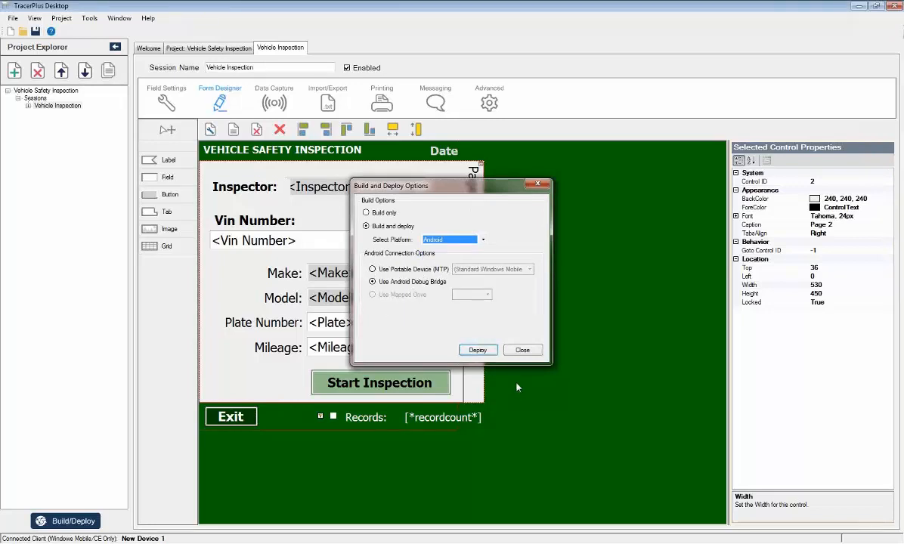
left_click(485, 355)
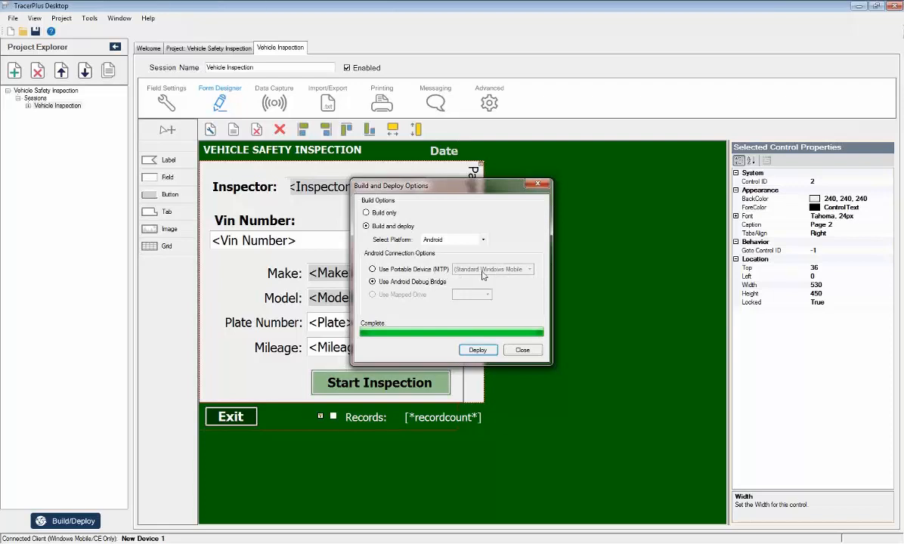
left_click(523, 350)
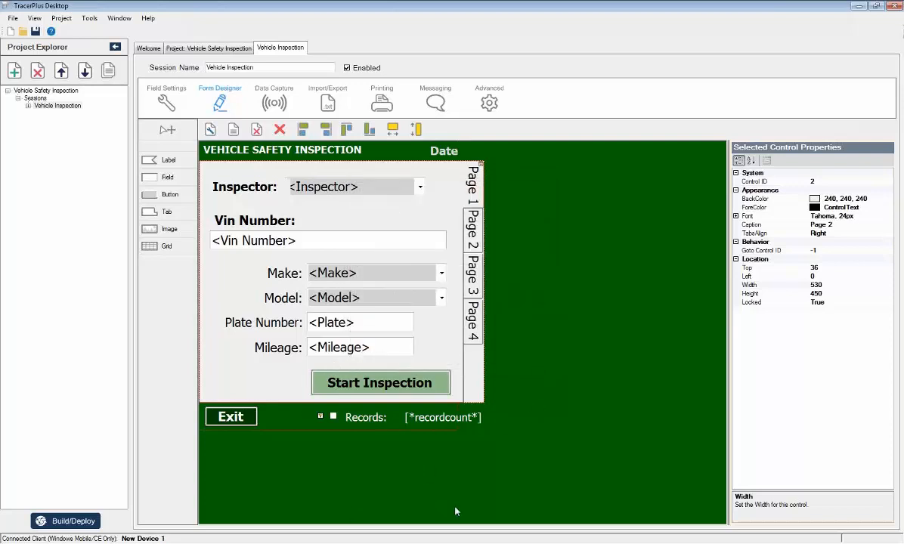
Switch to the Froyo_2 Android emulator, minimize MyMobiler, and open the Vehicle Inspection session from the device launcher.
mouse_move(465, 543)
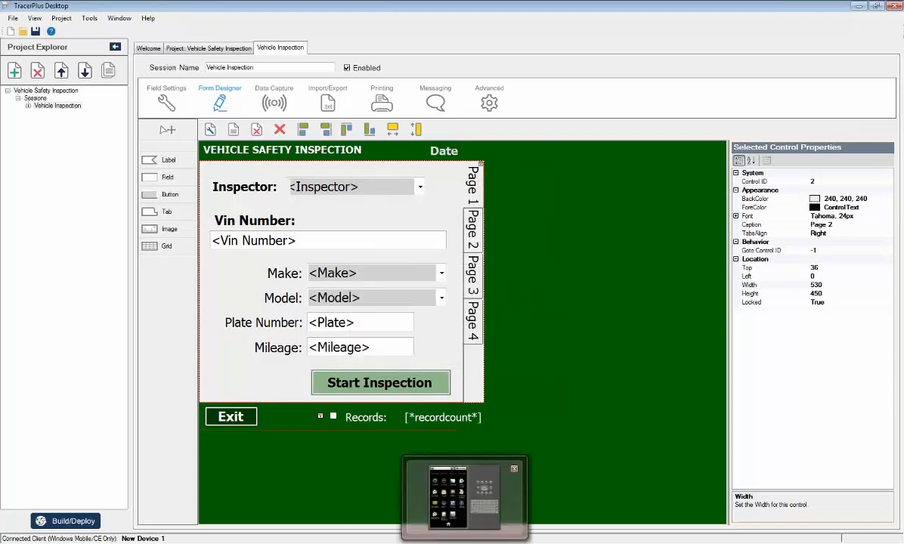
left_click(464, 495)
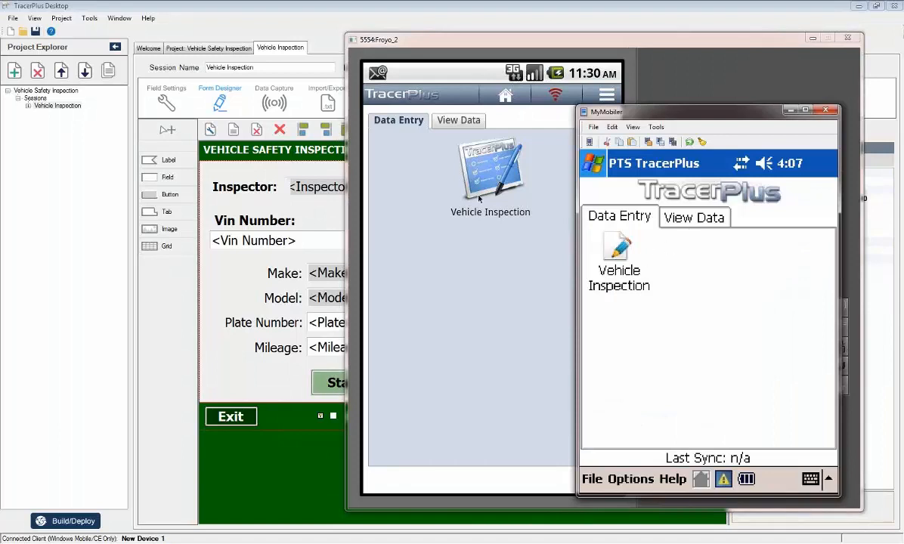
left_click(451, 41)
left_click(792, 111)
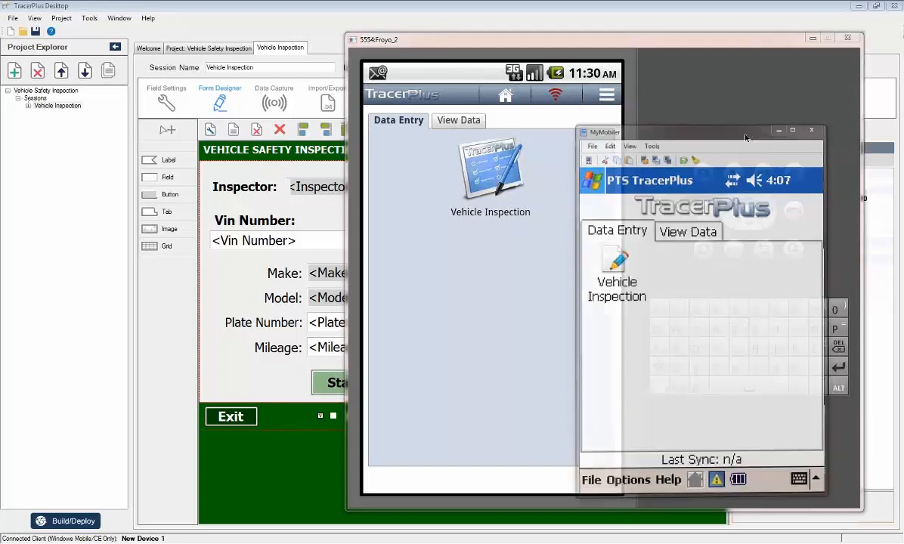
left_click(485, 162)
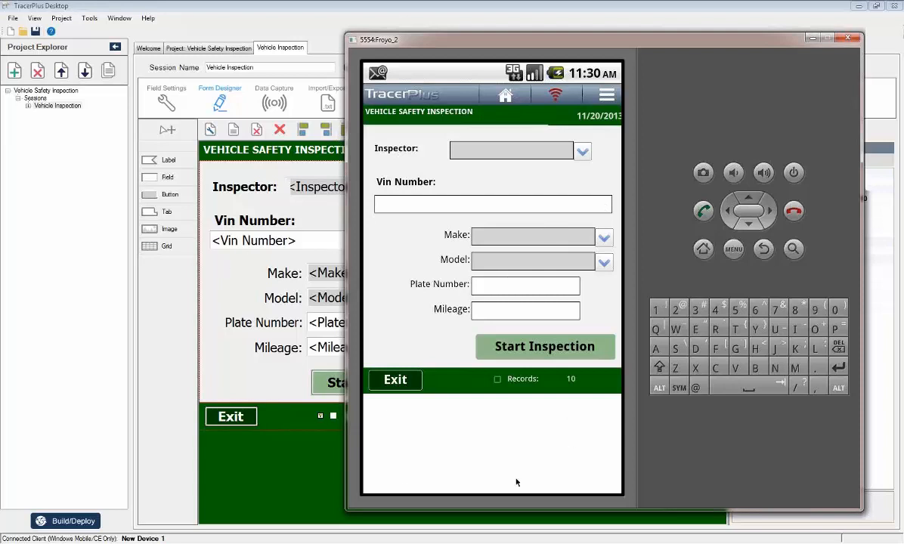
Open the Vehicle Inspection session in MyMobiler, compare it with the Android form, and return to TracerPlus Desktop.
left_click(597, 543)
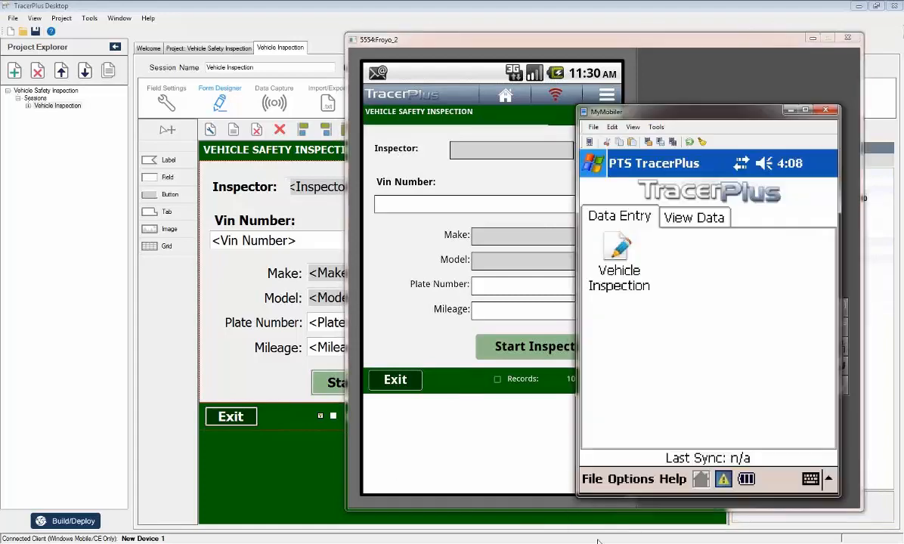
left_click(621, 251)
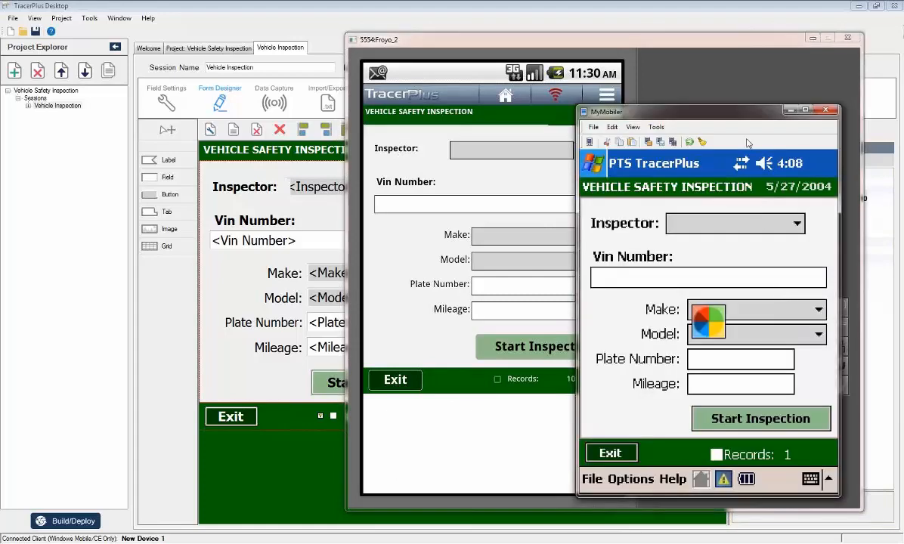
left_click_drag(727, 121, 792, 112)
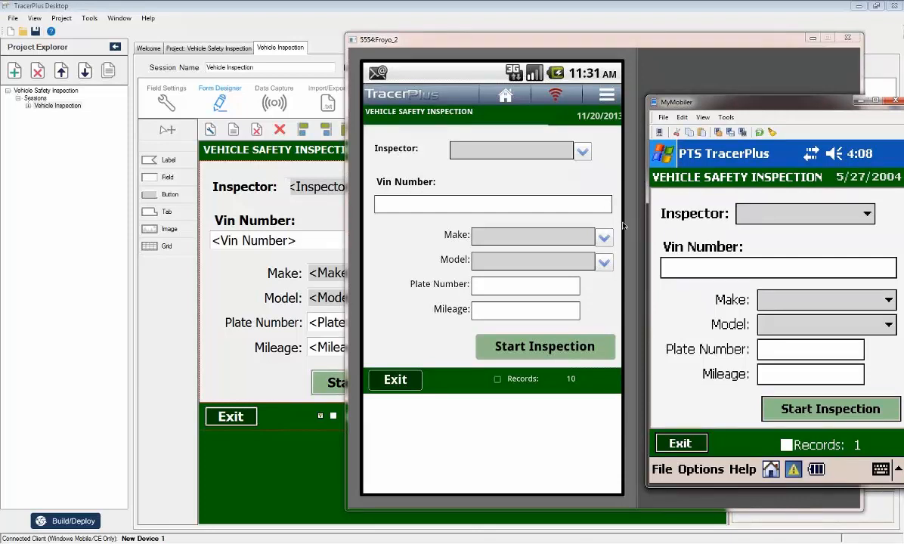
left_click(860, 102)
left_click(759, 32)
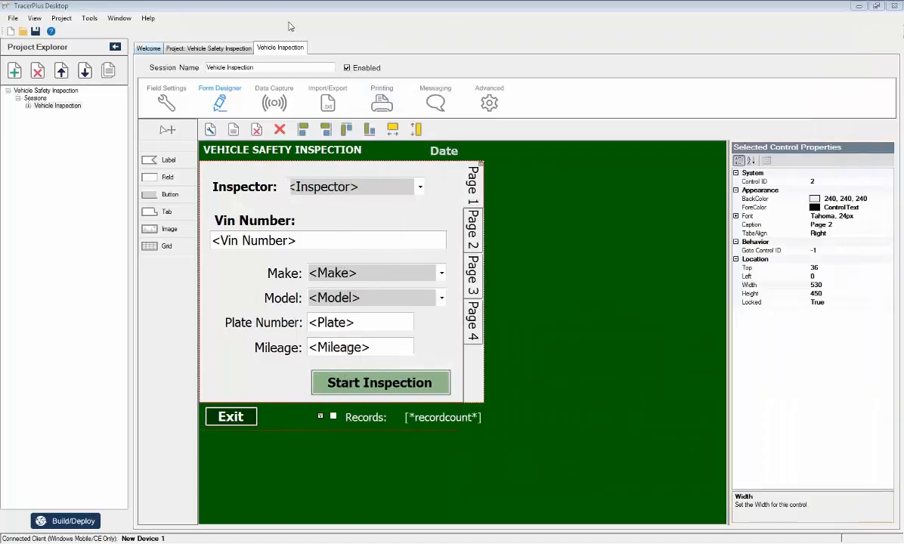
Review the Welcome page and the Vehicle Inspection session, and return the Android emulator's TracerPlus client to its launcher.
left_click(144, 48)
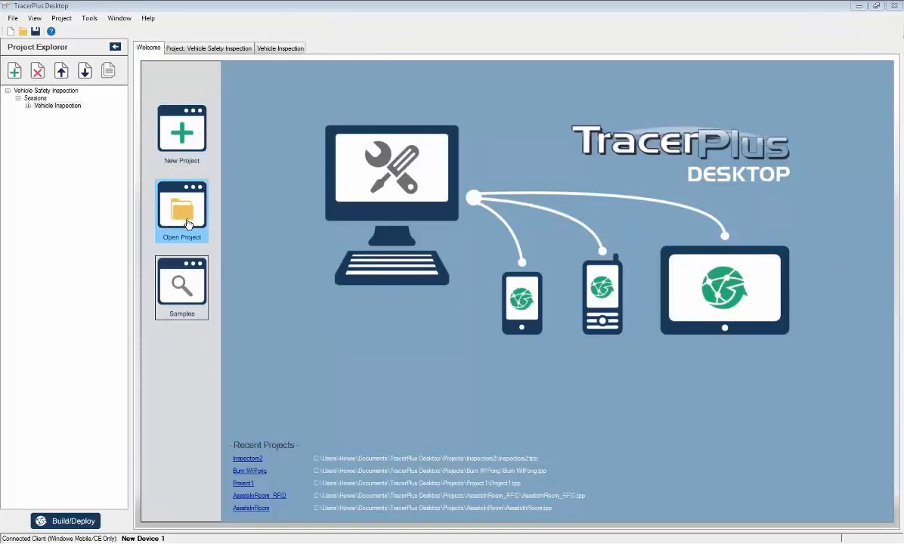
left_click(276, 48)
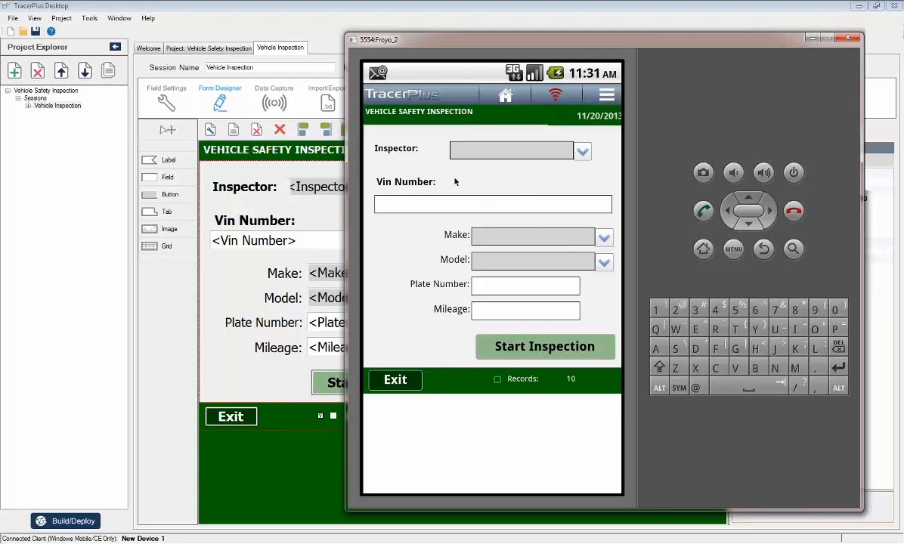
left_click(445, 6)
left_click(506, 96)
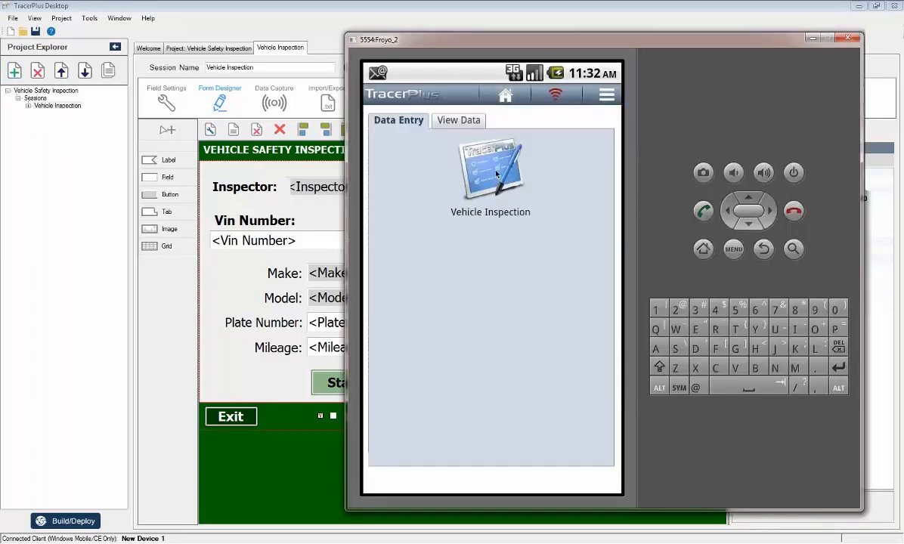
Switch to TracerPlus Desktop and add a new session to the Vehicle Safety Inspection project.
left_click(296, 7)
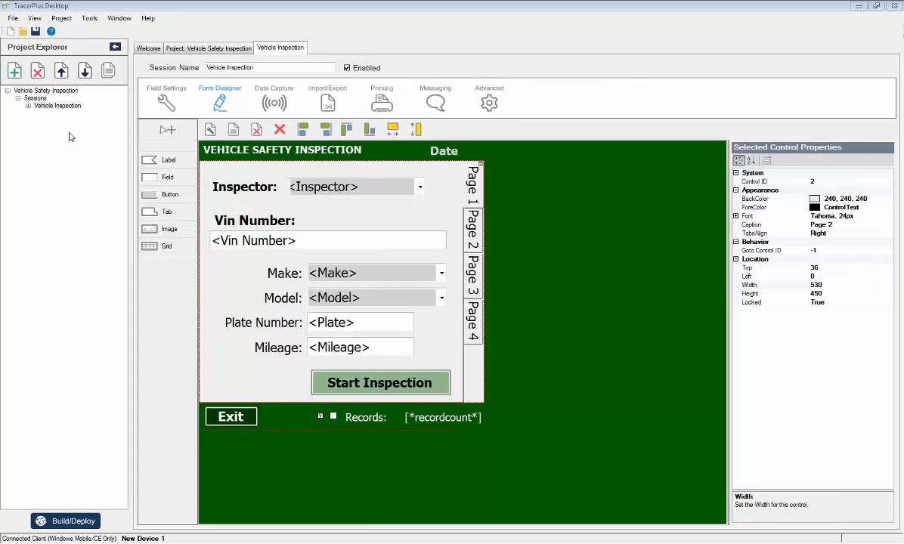
left_click(13, 71)
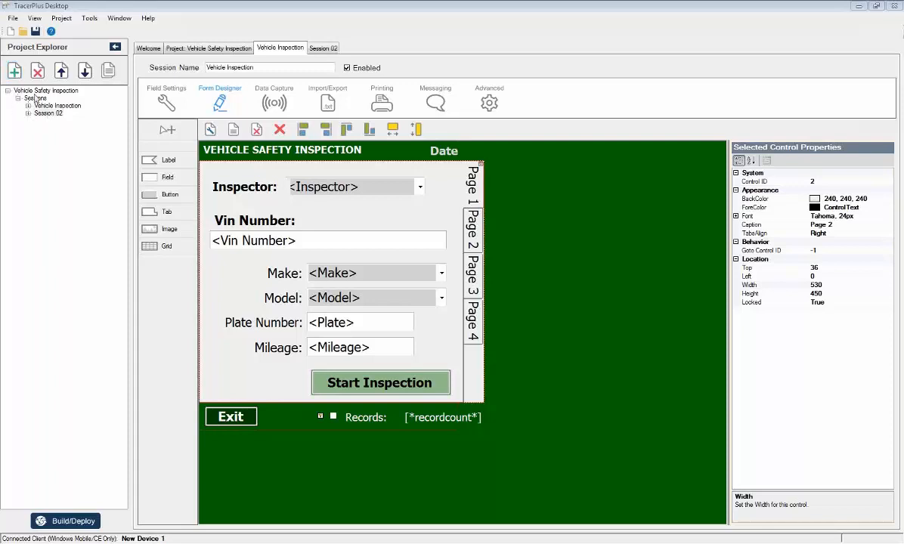
Add another session to the project and rename Session 02 as Inventory.
left_click(14, 70)
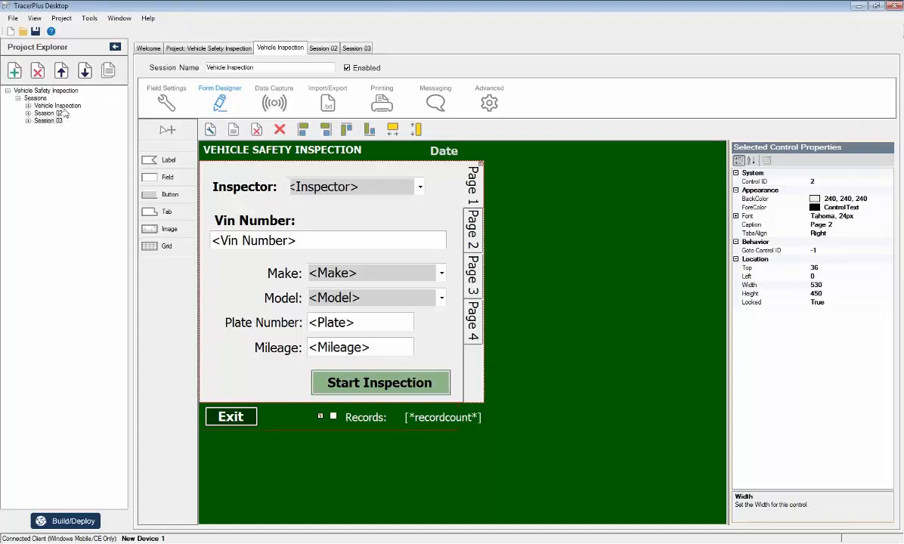
left_click(50, 112)
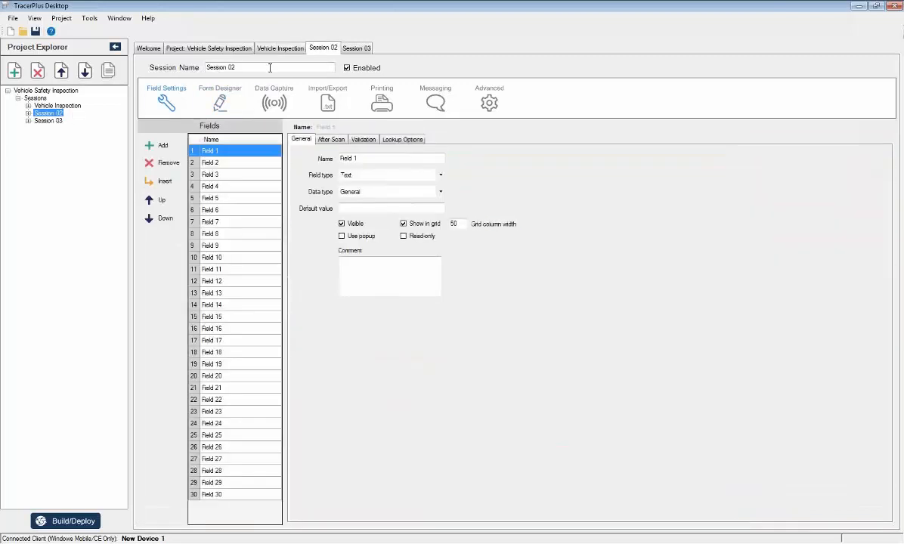
left_click_drag(248, 66, 152, 72)
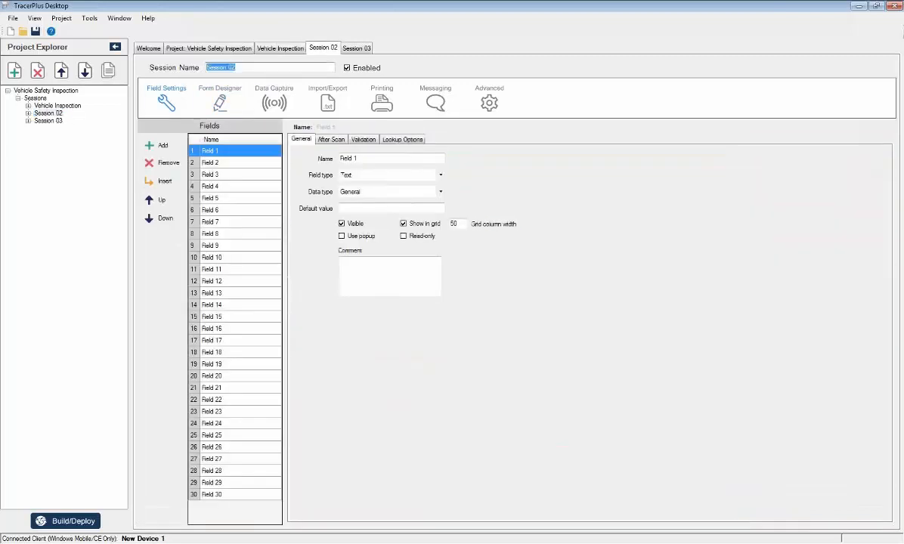
type("Invento")
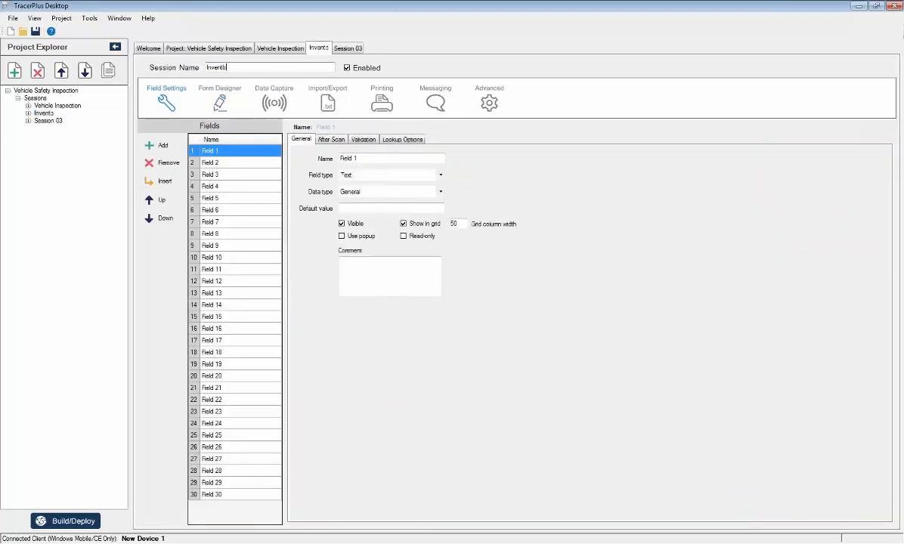
type("ry")
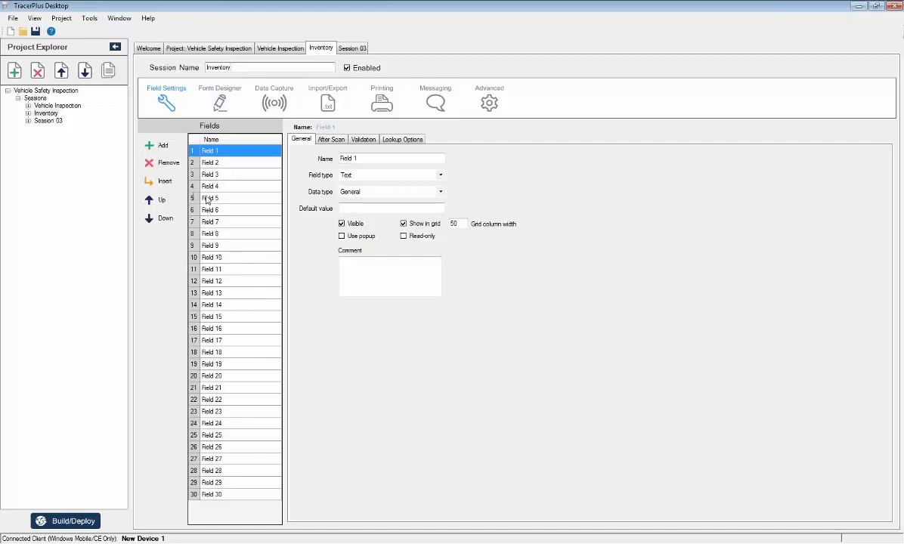
Name the first four fields of the Inventory session Location, Part No, Description and Qty.
left_click_drag(369, 159, 314, 169)
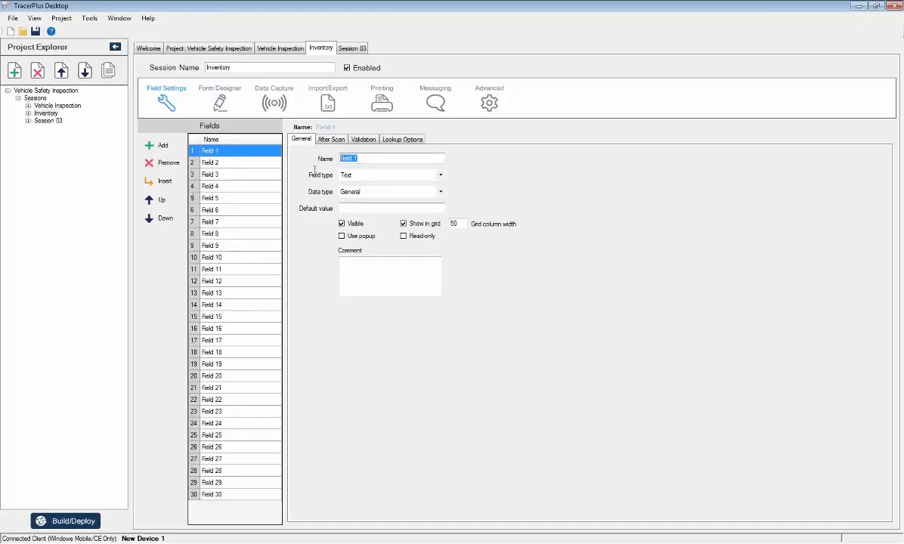
type("AP")
type("Location")
left_click(231, 163)
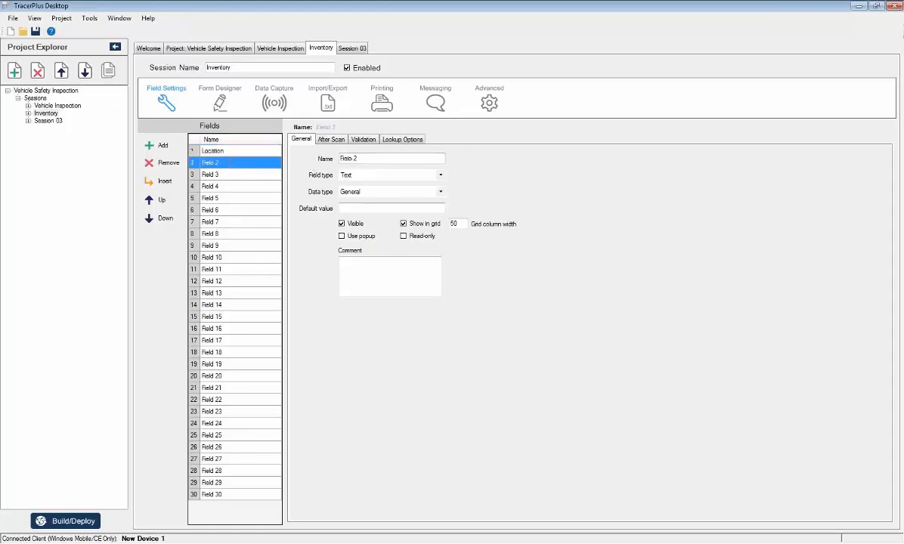
type("Plat No")
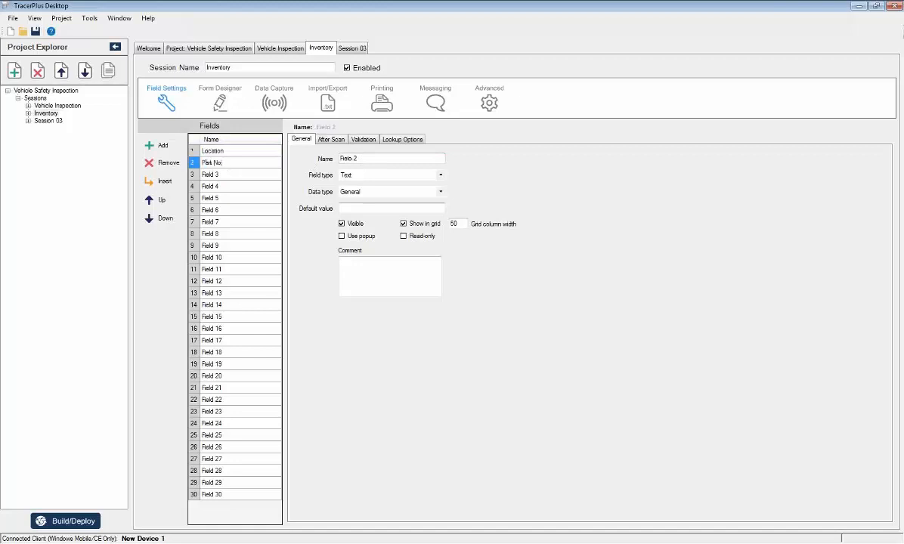
left_click(232, 173)
type("Description")
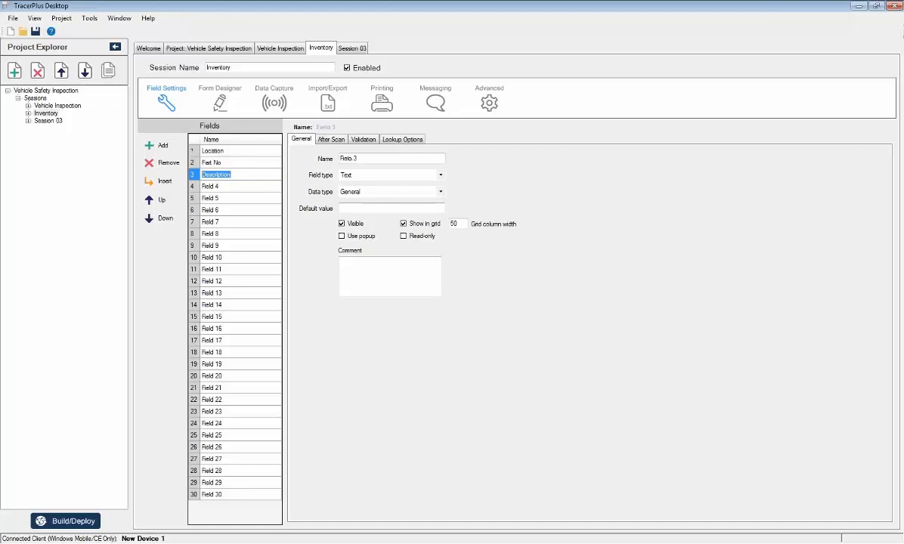
key("Return")
type("Qty")
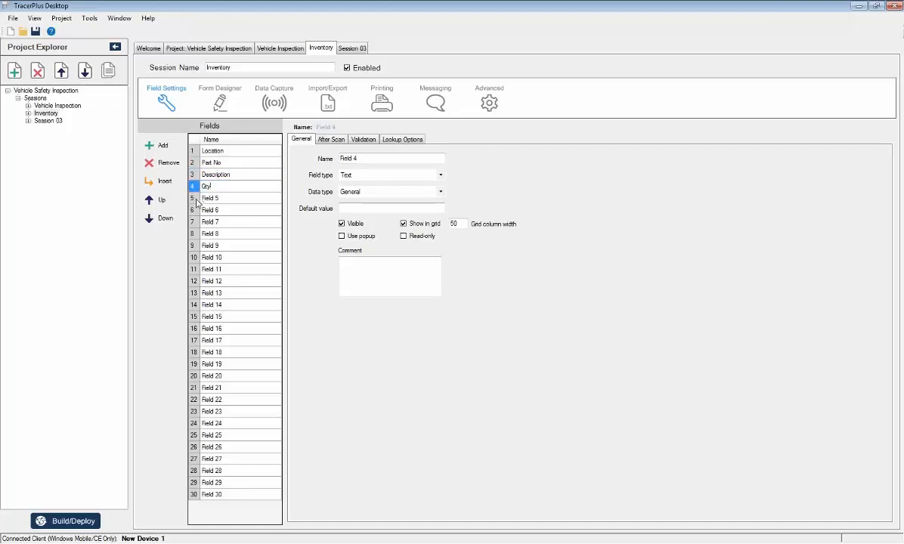
Remove all the unused fields below Qty, from Field 5 through Field 30.
left_click(246, 201)
left_click(159, 164)
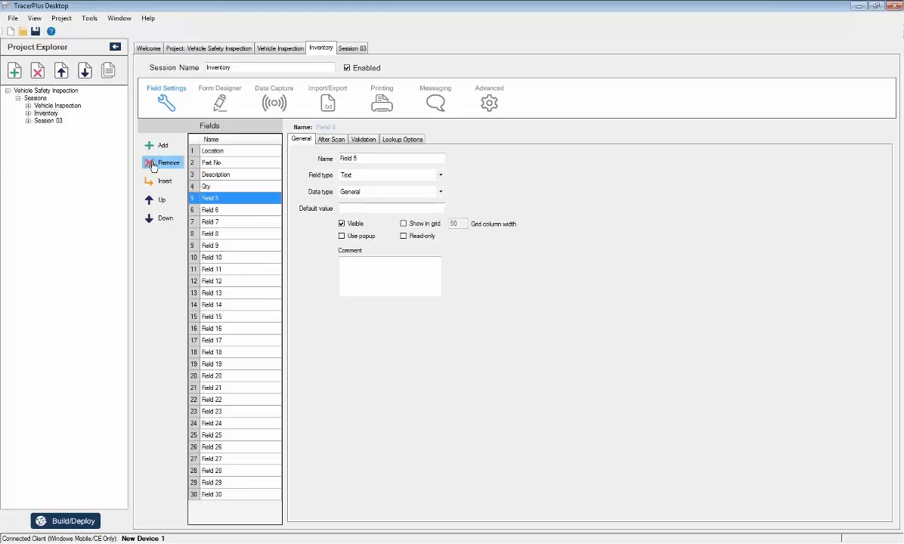
left_click(158, 163)
left_click(158, 165)
left_click(158, 164)
left_click(158, 164)
left_click(158, 165)
left_click(158, 164)
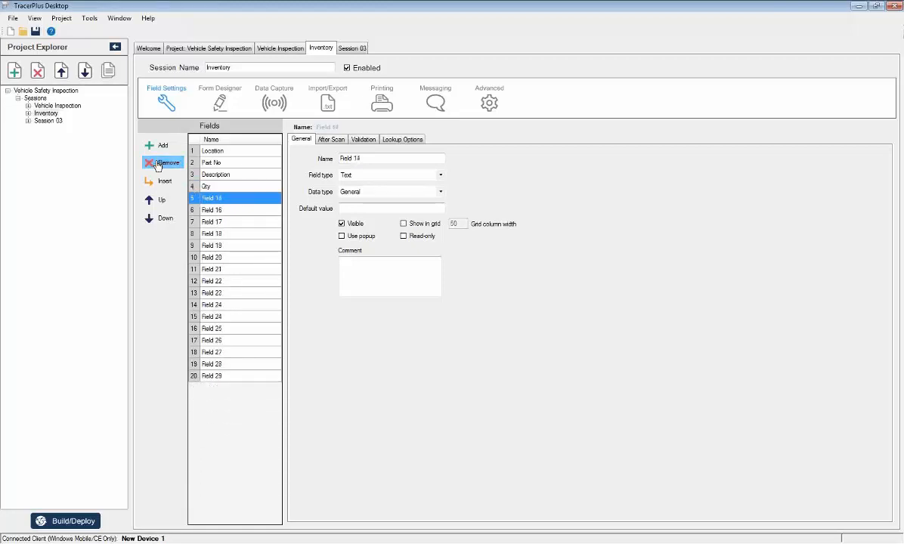
left_click(158, 165)
left_click(158, 164)
left_click(158, 164)
left_click(158, 164)
left_click(158, 165)
left_click(158, 165)
left_click(158, 165)
left_click(158, 165)
left_click(158, 165)
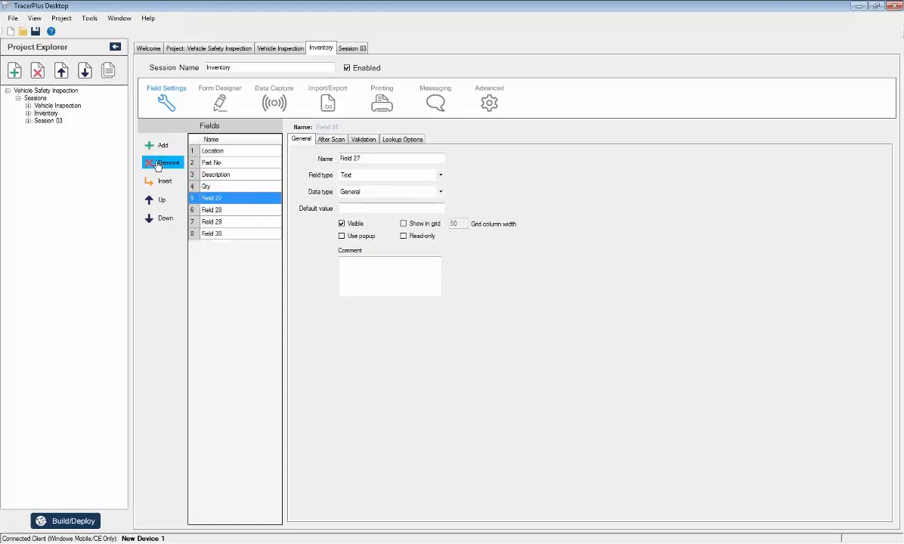
left_click(158, 165)
left_click(159, 165)
left_click(158, 164)
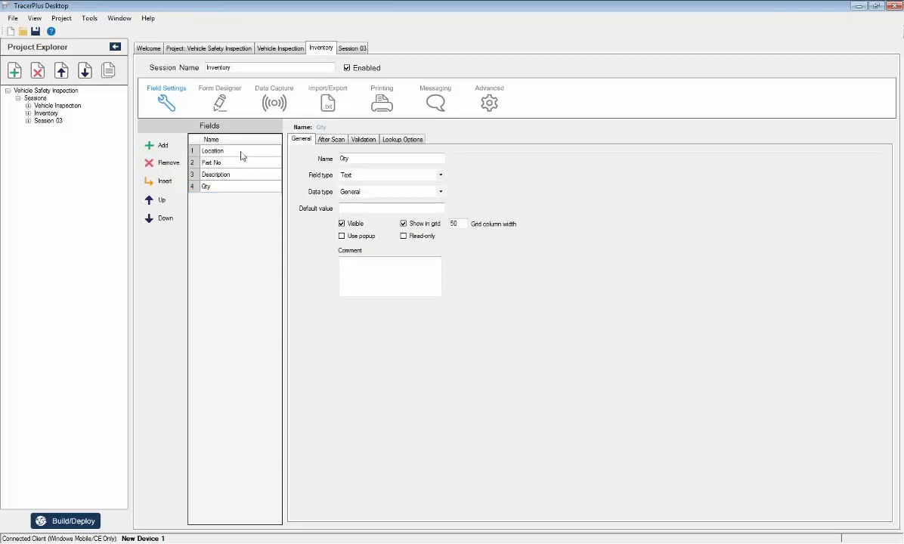
Set the Location field's type to Drop Down and add the items Loca A and Loca B.
left_click(241, 154)
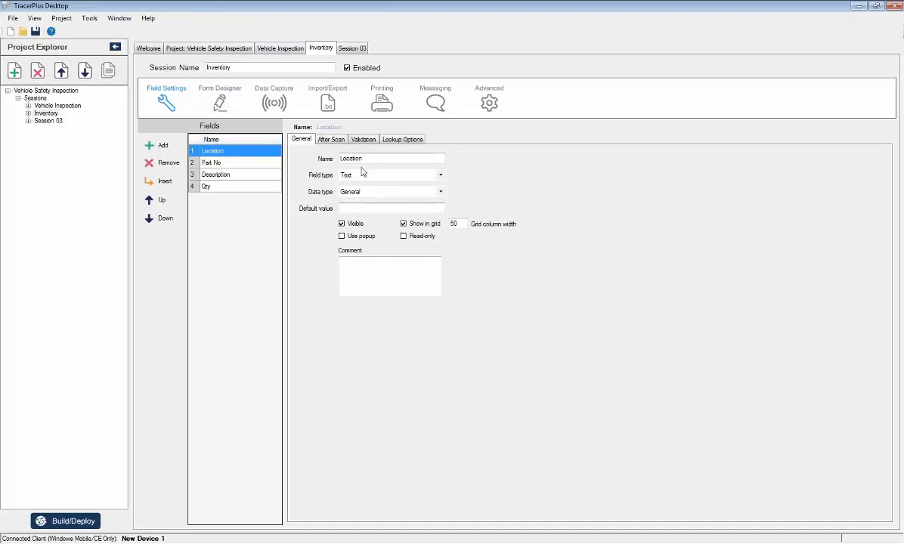
left_click(442, 176)
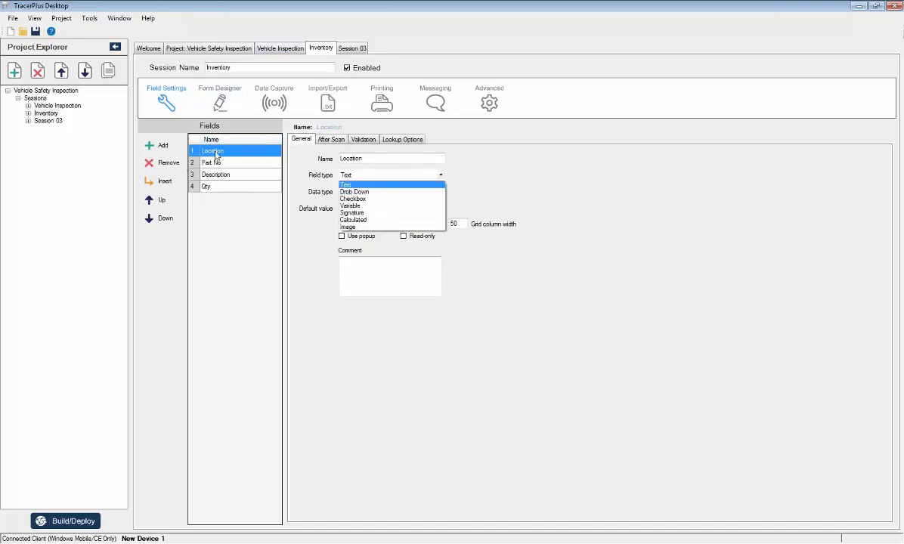
left_click(408, 192)
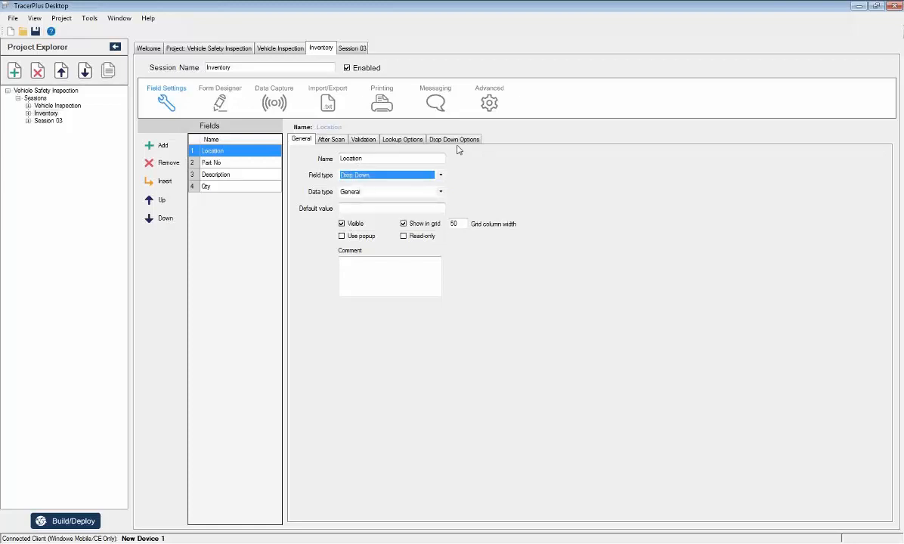
left_click(453, 143)
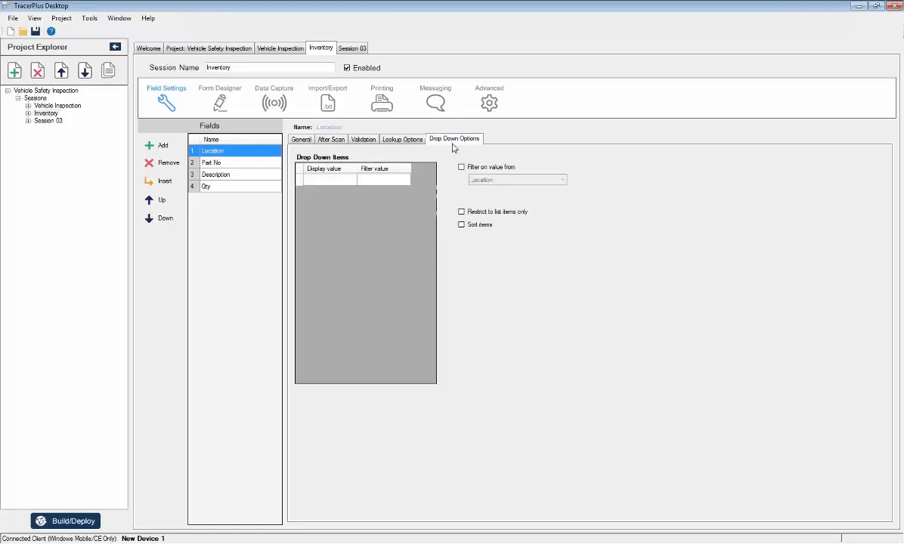
left_click(320, 180)
type("Loca A")
key("Return")
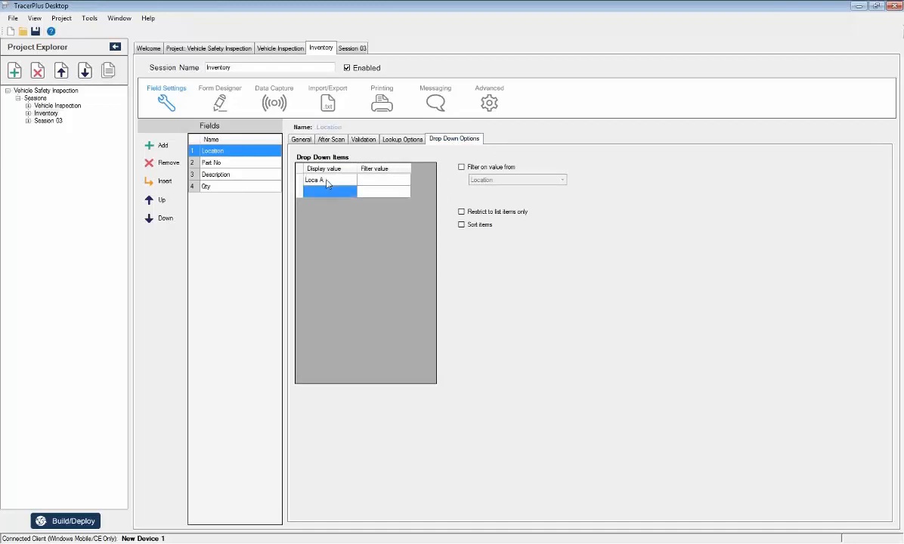
type("Loca B")
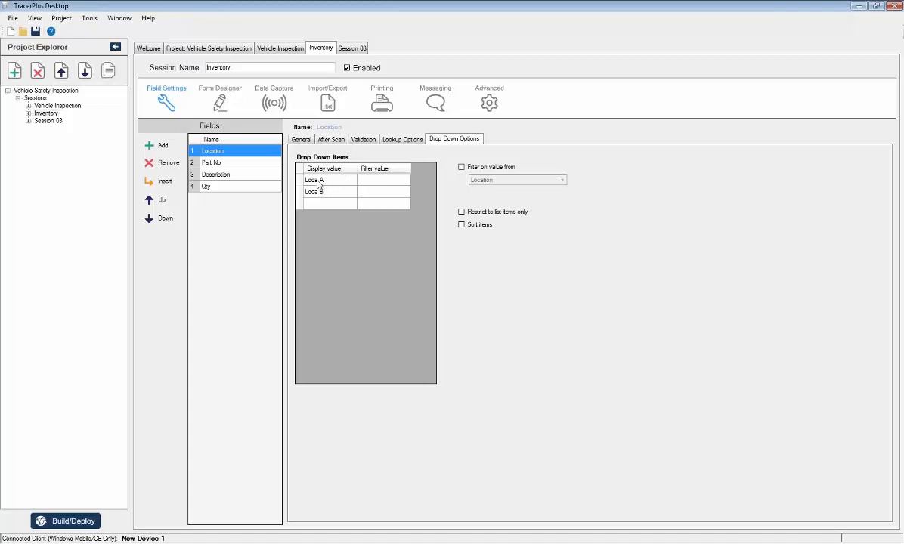
Shorten the Location field's drop-down items to Loc A and Loc B.
left_click(318, 181)
key("BackSpace")
left_click(313, 193)
left_click(315, 193)
left_click(317, 192)
key("BackSpace")
left_click(334, 181)
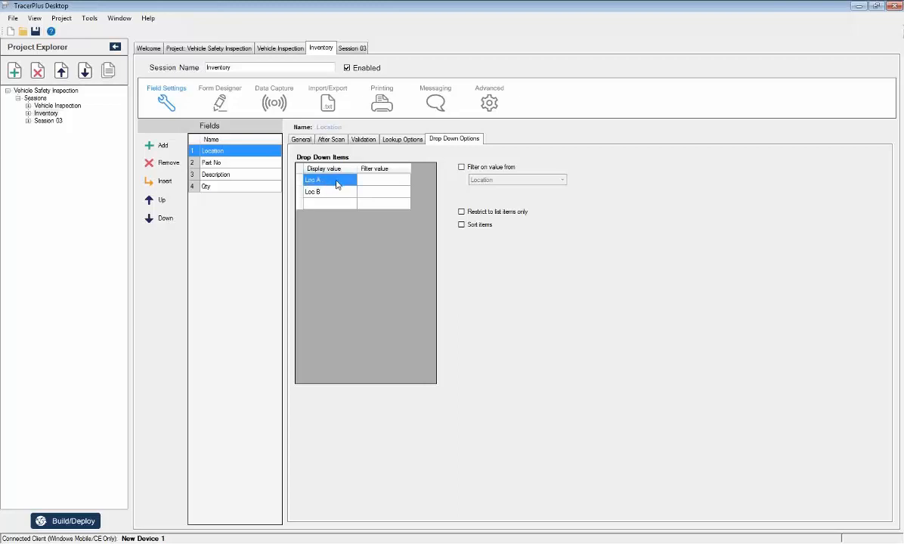
Examine the general settings of the four Inventory fields, the Location field's drop-down items and the Description field's lookup options.
left_click(245, 164)
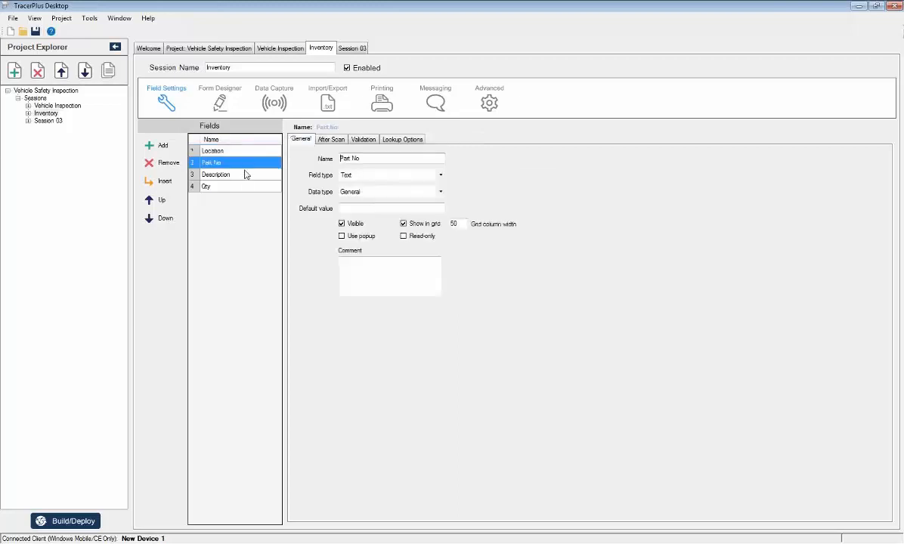
left_click(245, 175)
left_click(238, 185)
left_click(257, 152)
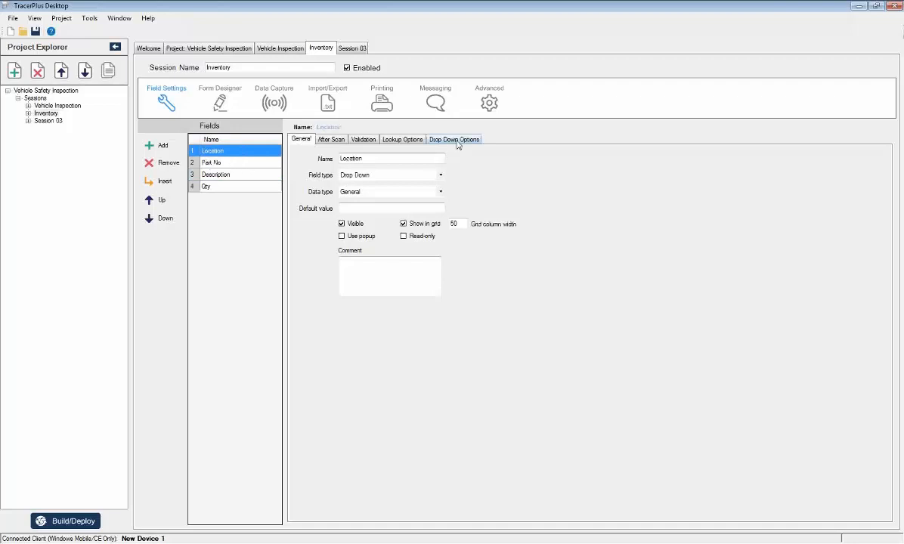
left_click(429, 139)
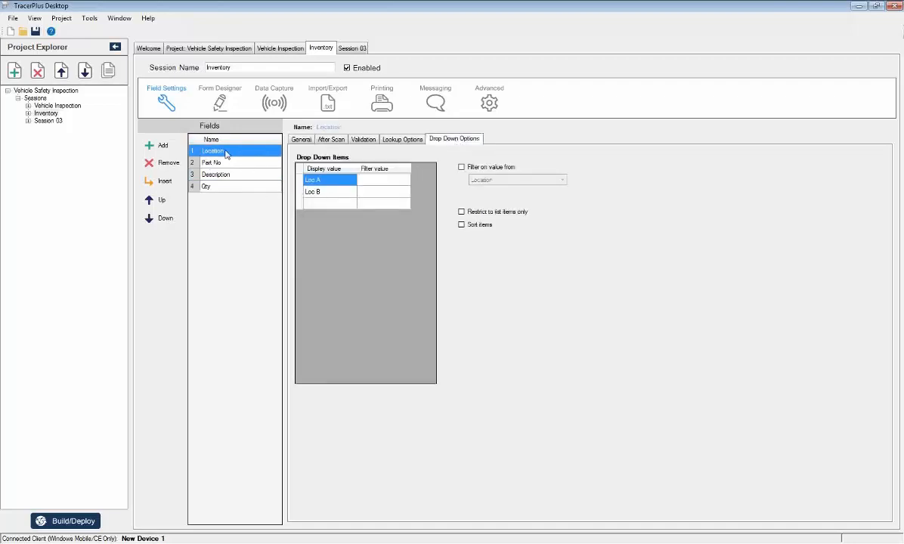
left_click(300, 140)
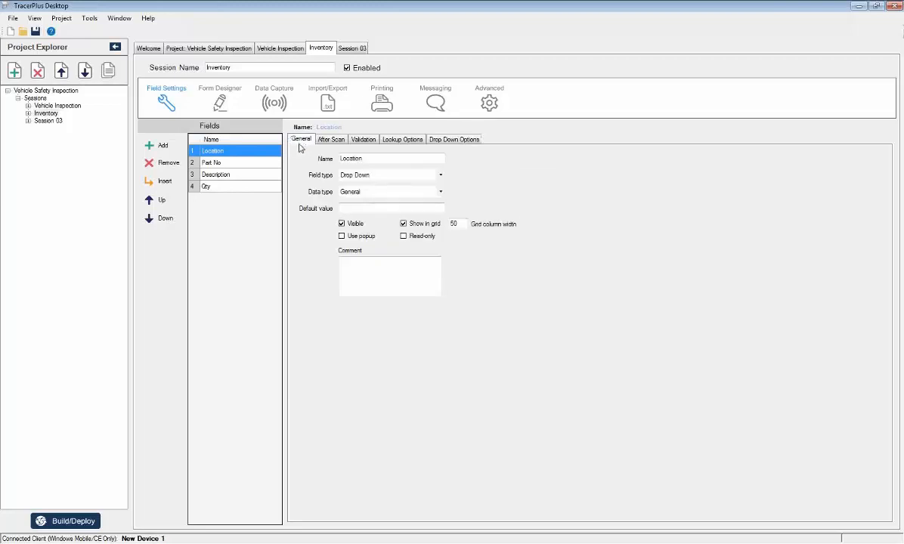
left_click(232, 165)
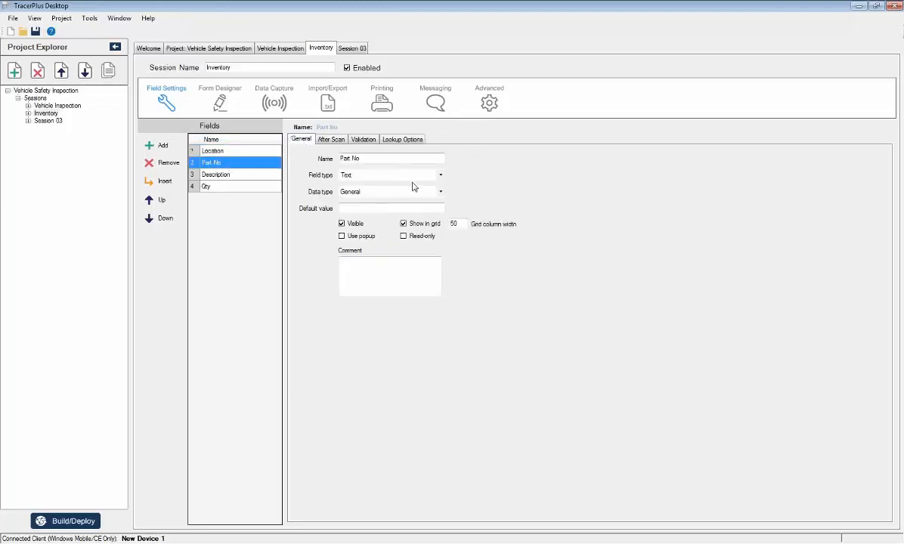
left_click(244, 175)
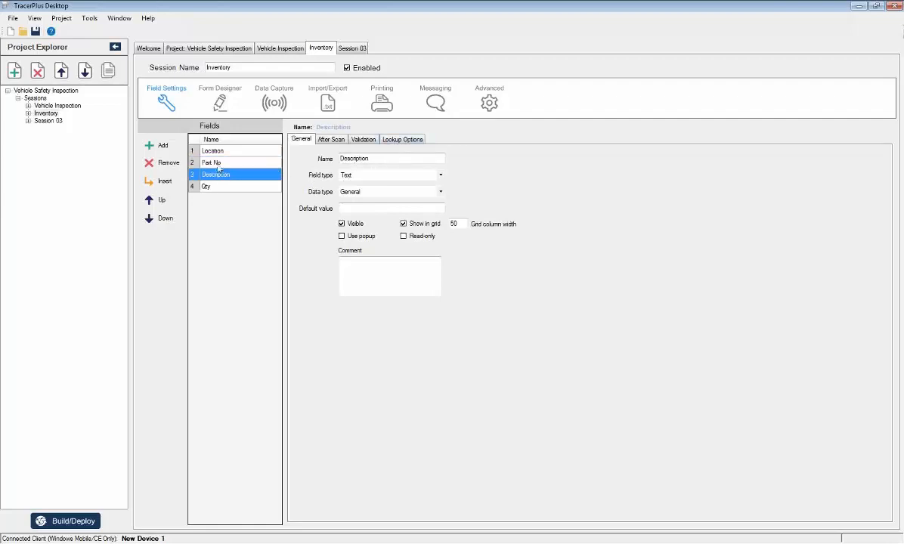
left_click(410, 141)
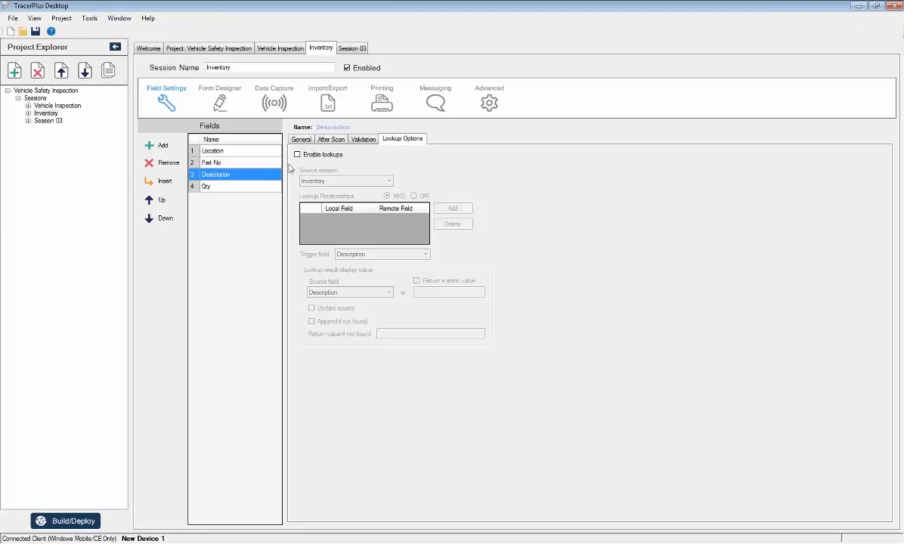
left_click(302, 140)
Review the fields' after-scan settings and make the Part No field go to Qty after a scan.
left_click(331, 140)
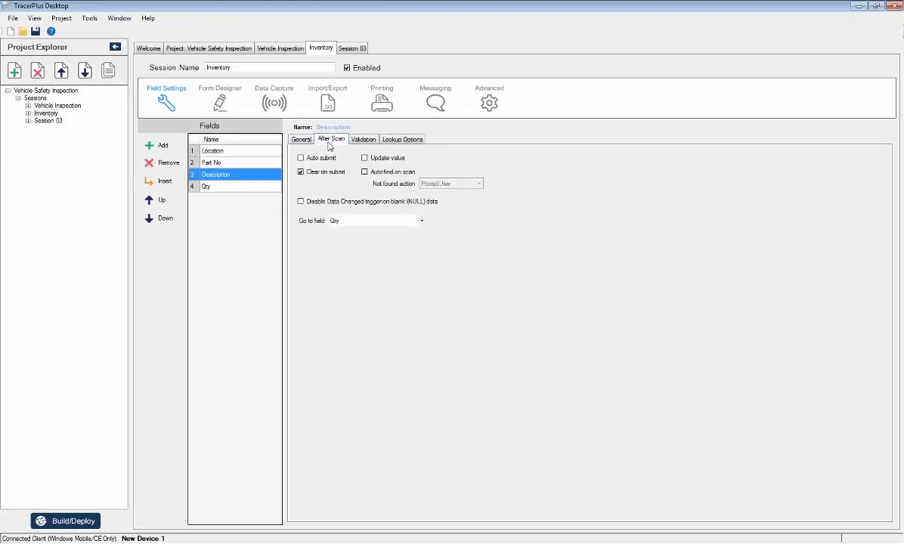
left_click(213, 151)
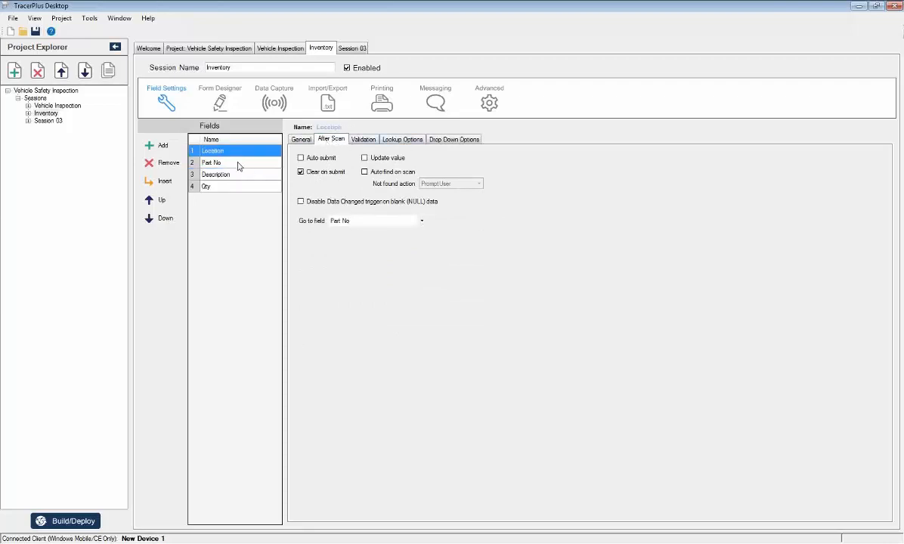
left_click(238, 163)
left_click(418, 222)
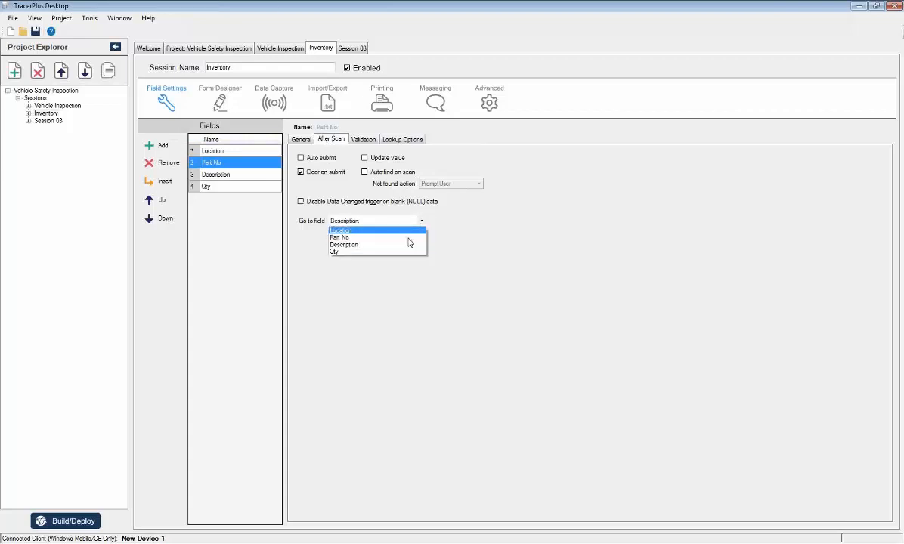
left_click(383, 252)
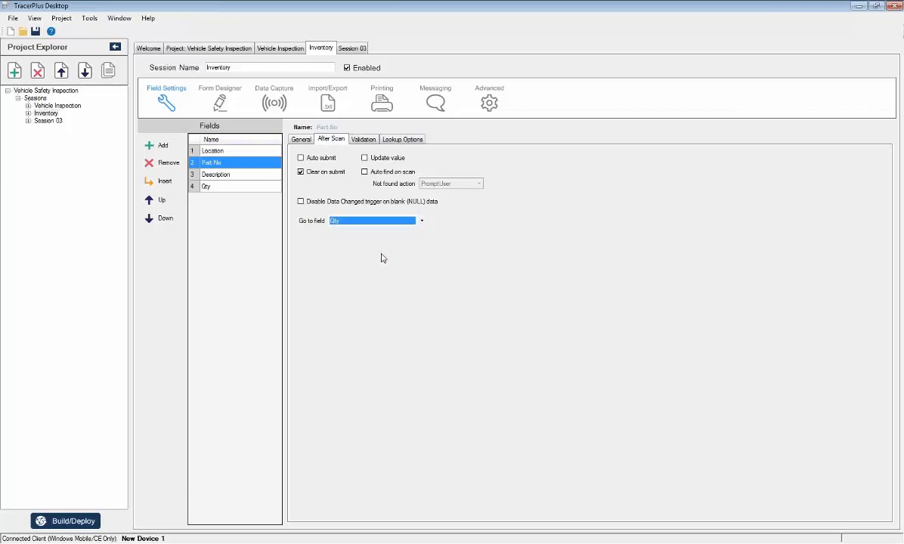
Make the Qty field go to Part No after a scan and enable its auto submit option.
left_click(227, 186)
left_click(422, 222)
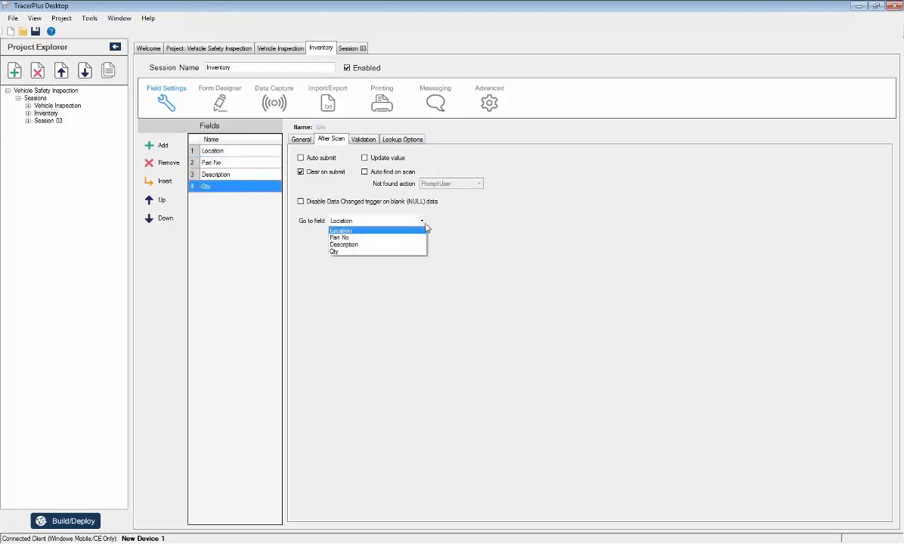
left_click(399, 239)
left_click(301, 158)
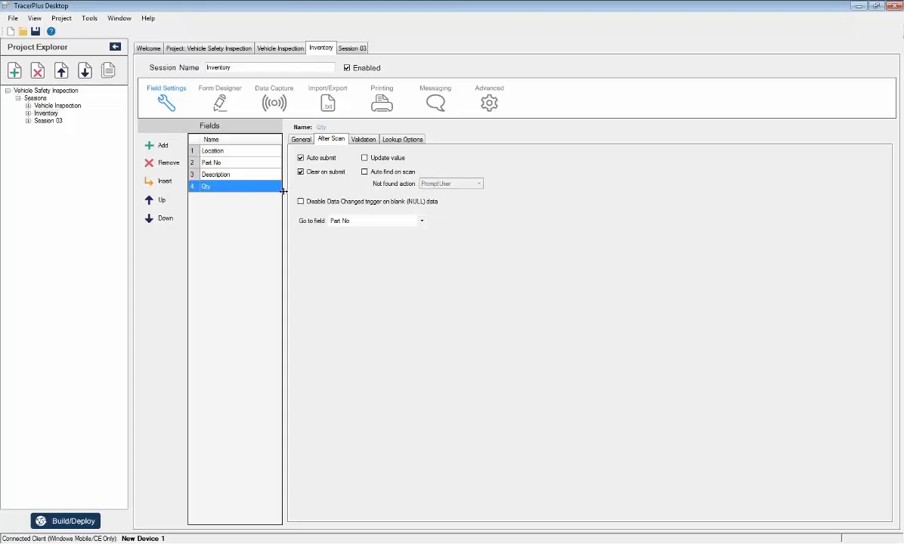
Set the minimum length in the Part No field's validation to 5.
left_click(214, 162)
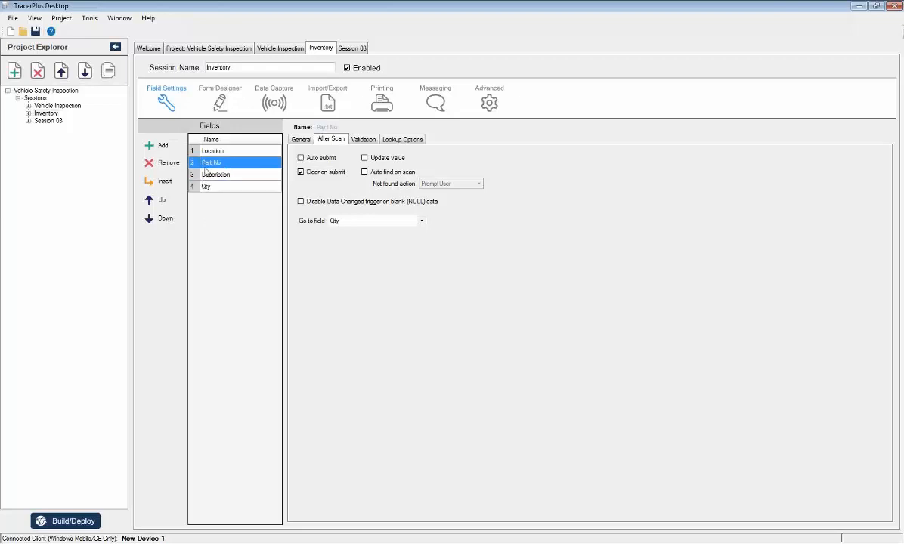
left_click(363, 139)
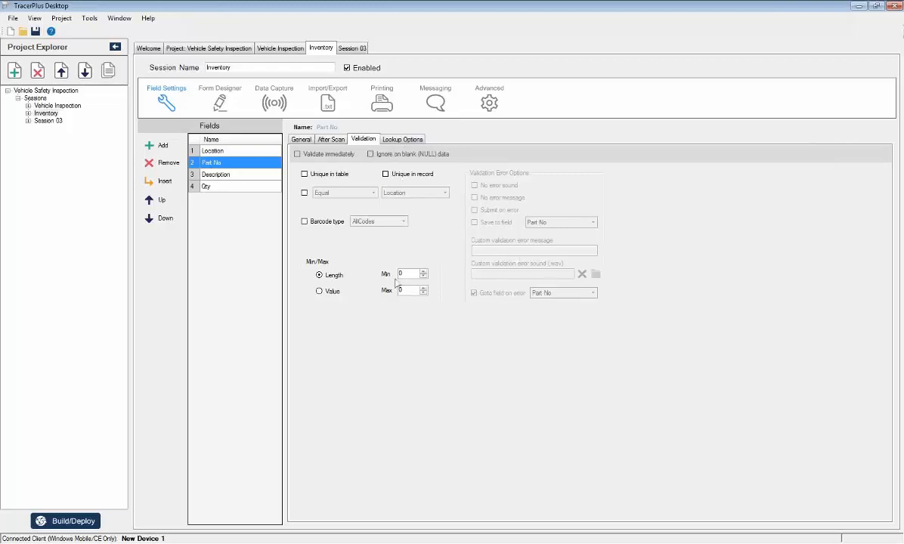
left_click_drag(405, 273, 384, 276)
type("5")
key("Tab")
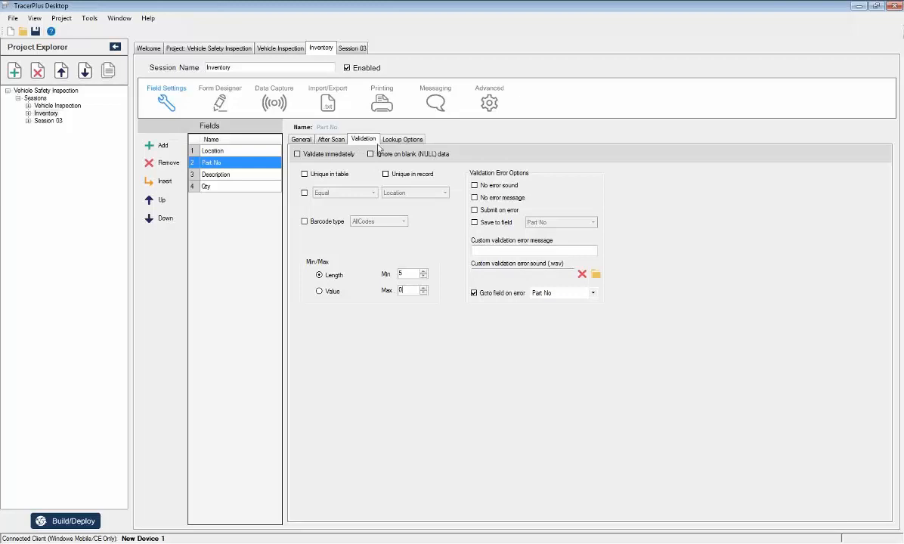
Build the Inventory session's default form from its current field settings.
left_click(300, 142)
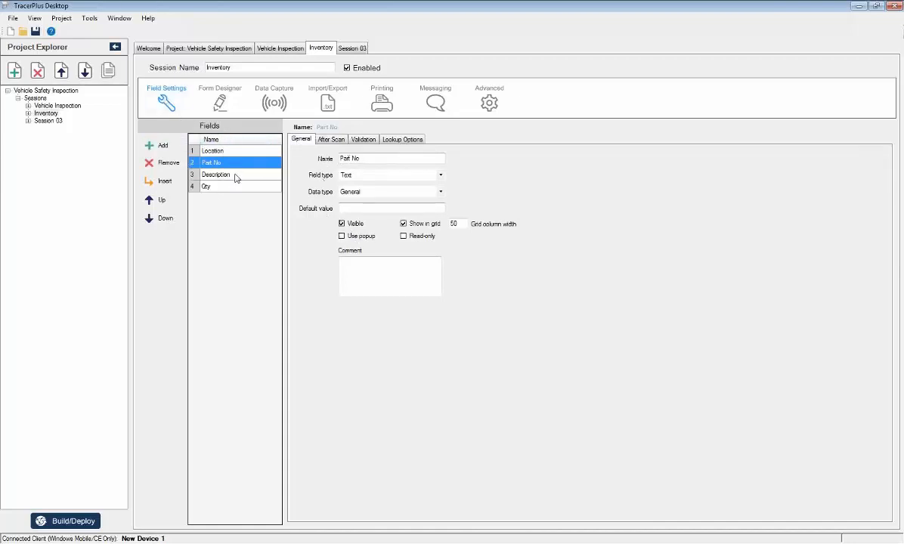
left_click(220, 104)
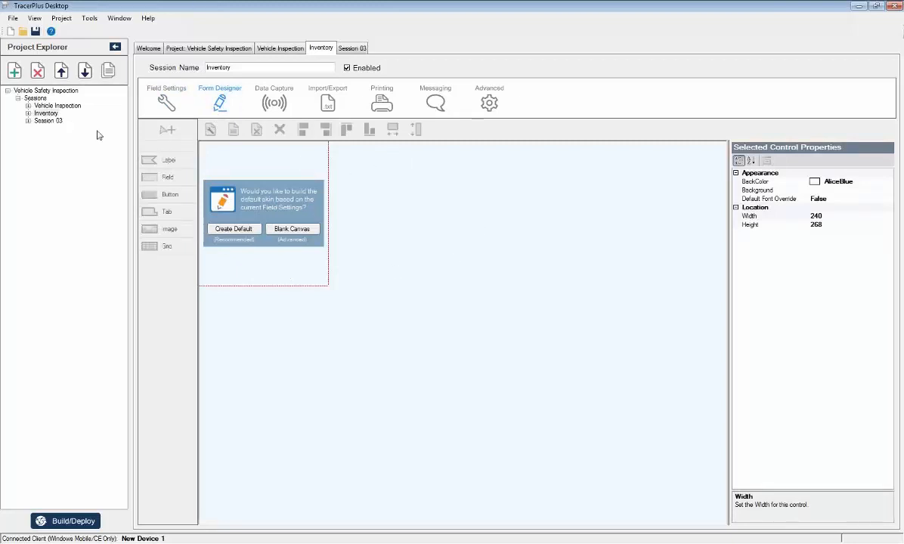
left_click(232, 229)
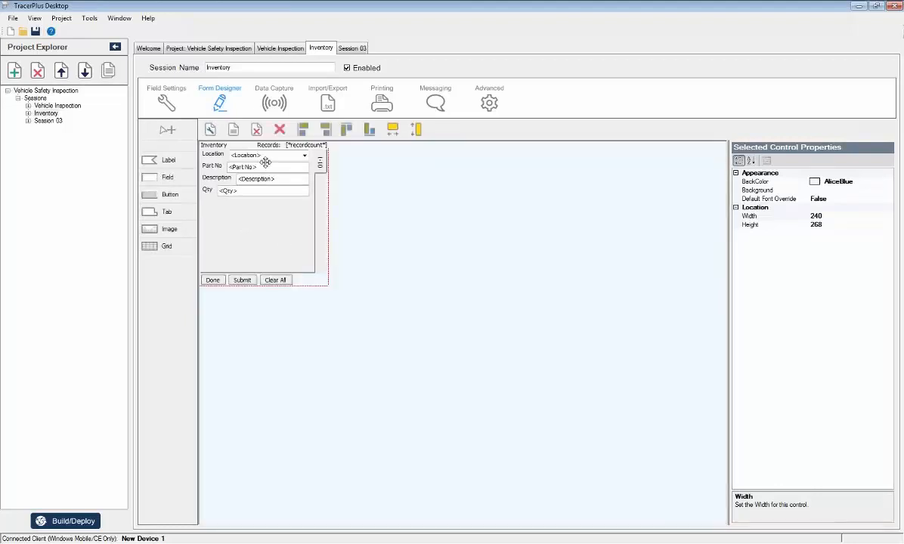
left_click(176, 98)
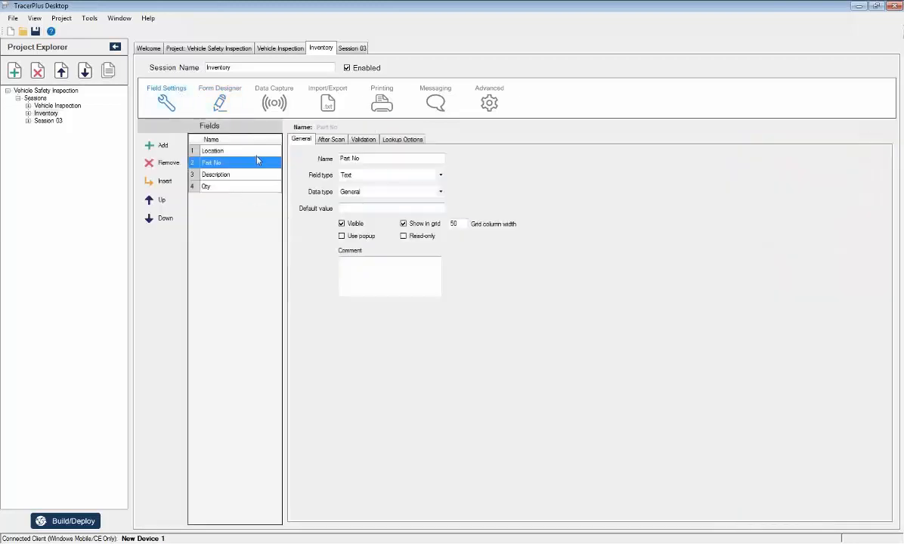
left_click(202, 101)
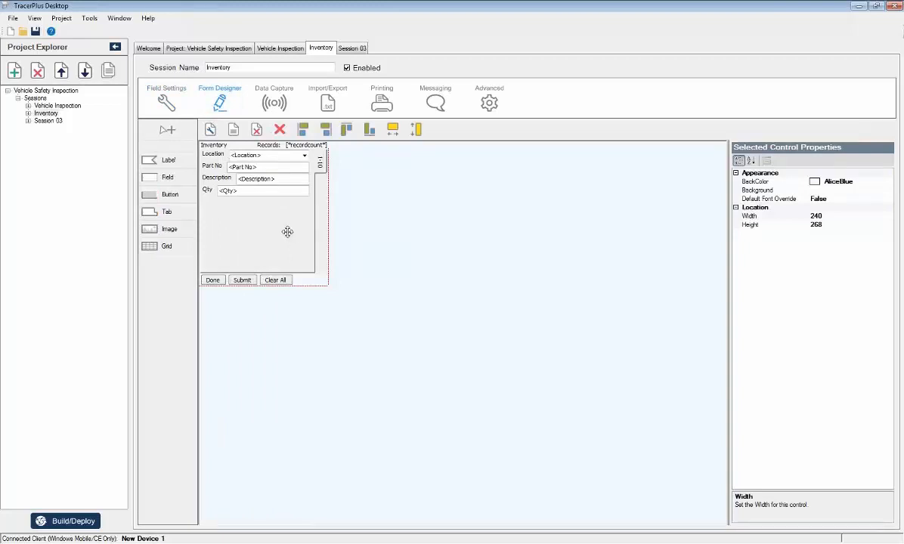
Enable the RFID scanner in the Inventory session's data capture settings.
left_click(47, 113)
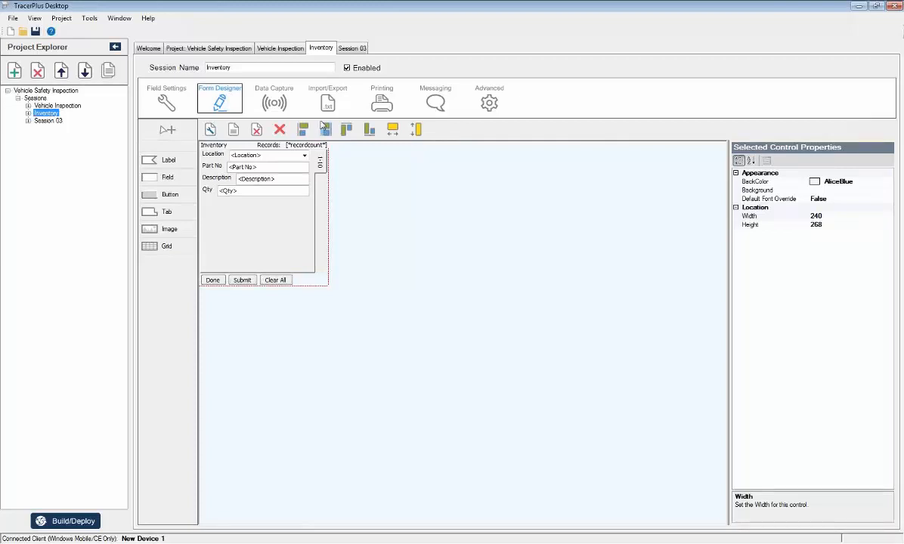
left_click(270, 100)
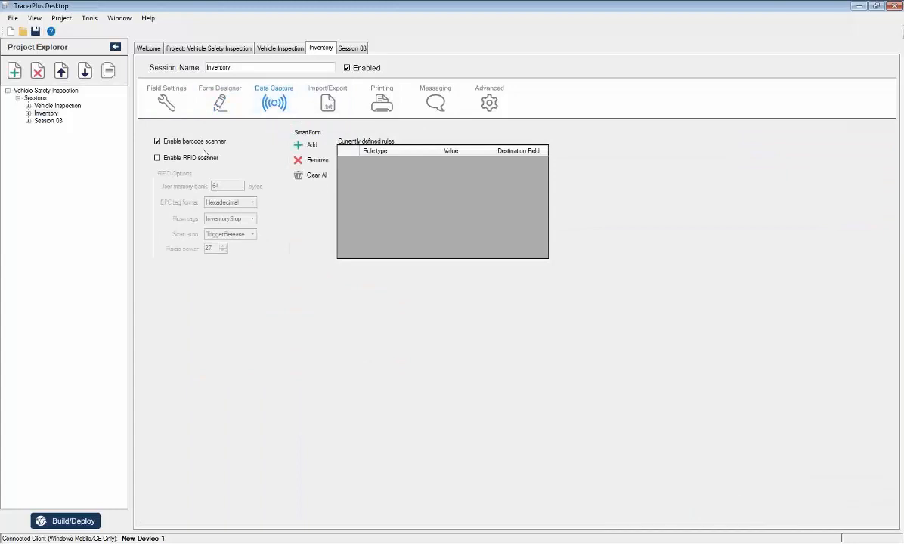
left_click(195, 158)
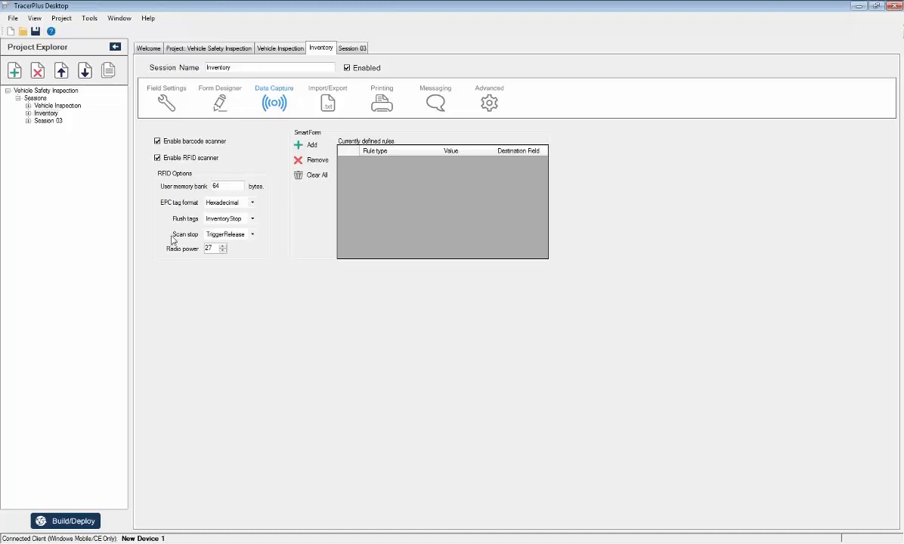
Shrink the Inventory form's 1-10 tab control to a height of about 113 and place it just above the Done, Submit and Clear All buttons.
left_click(234, 104)
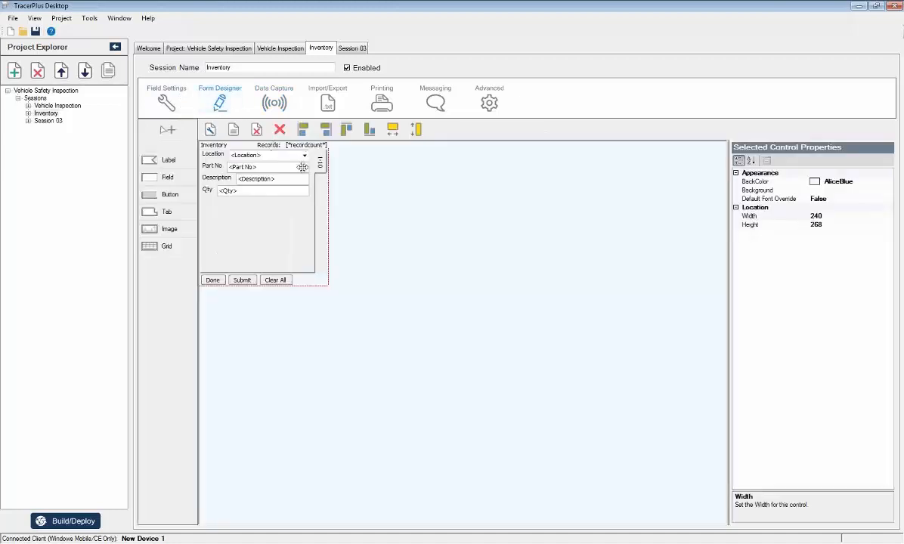
left_click(319, 162)
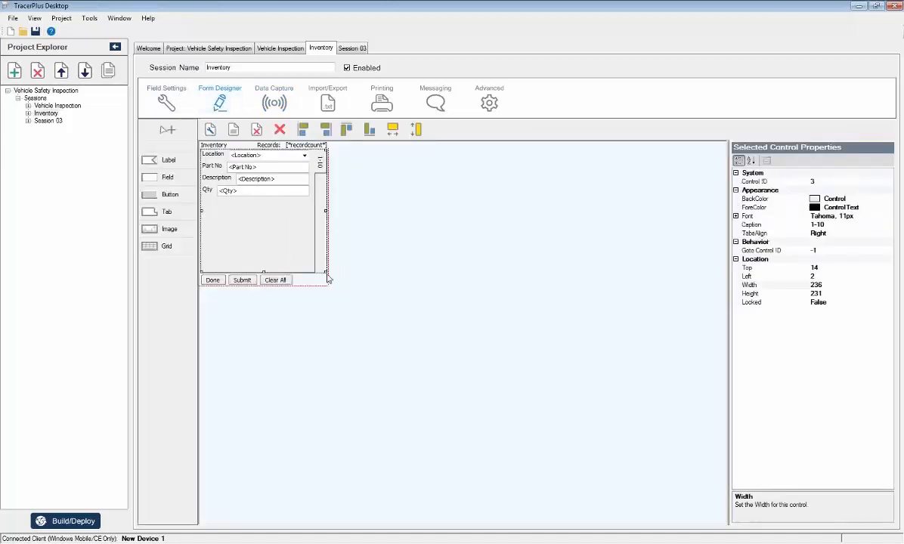
left_click_drag(326, 278, 326, 212)
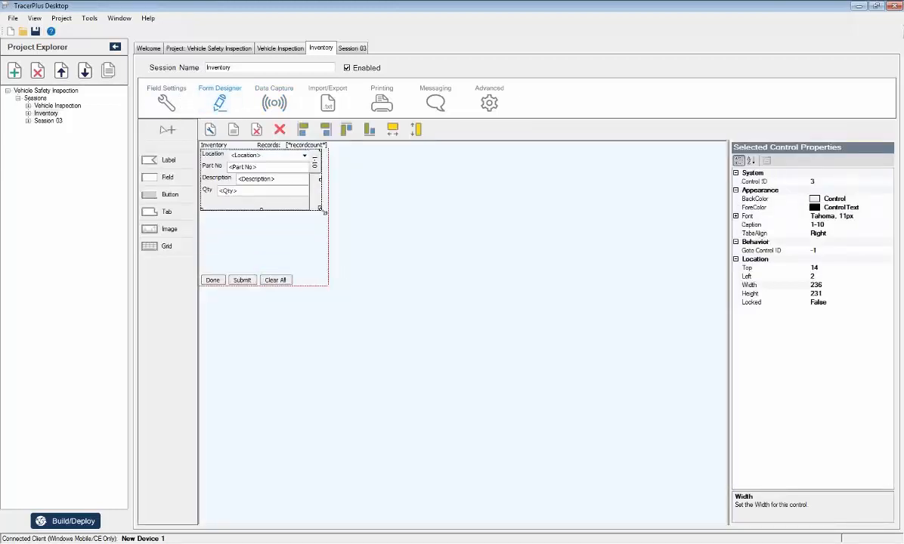
left_click_drag(316, 158, 316, 220)
left_click(267, 182)
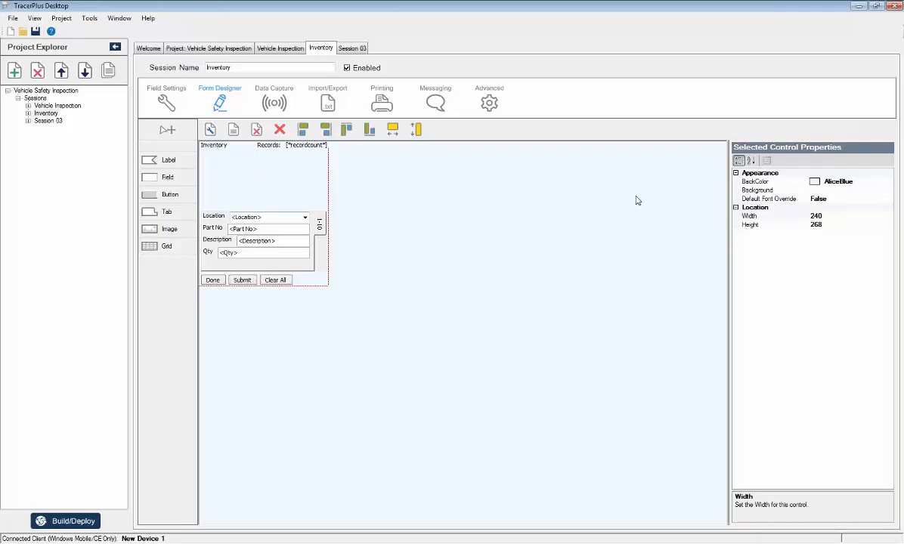
left_click_drag(319, 228, 323, 229)
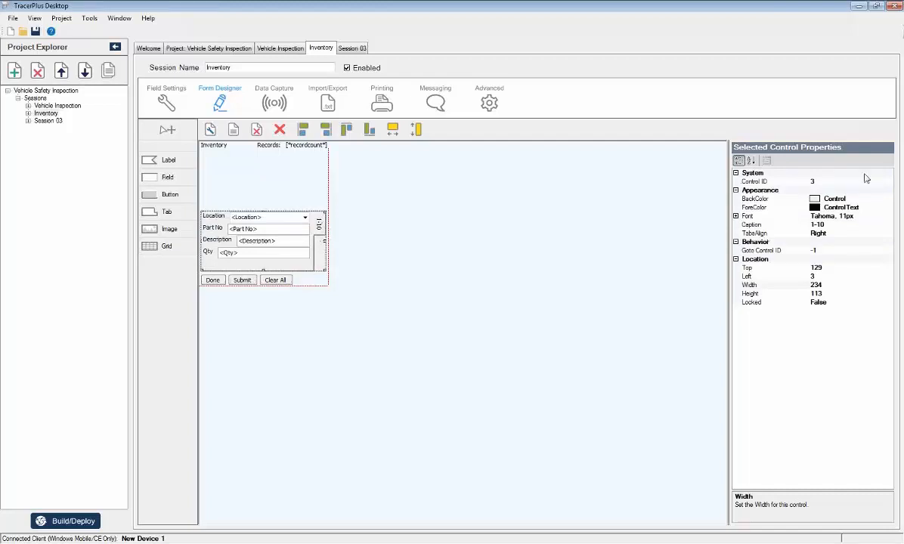
left_click(271, 200)
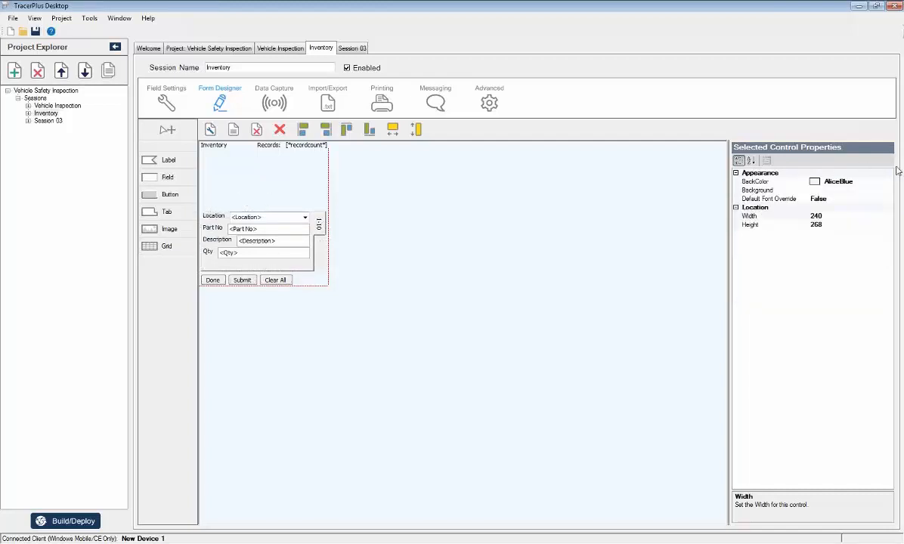
Set the Inventory form's background color to SteelBlue.
left_click(831, 181)
left_click(889, 182)
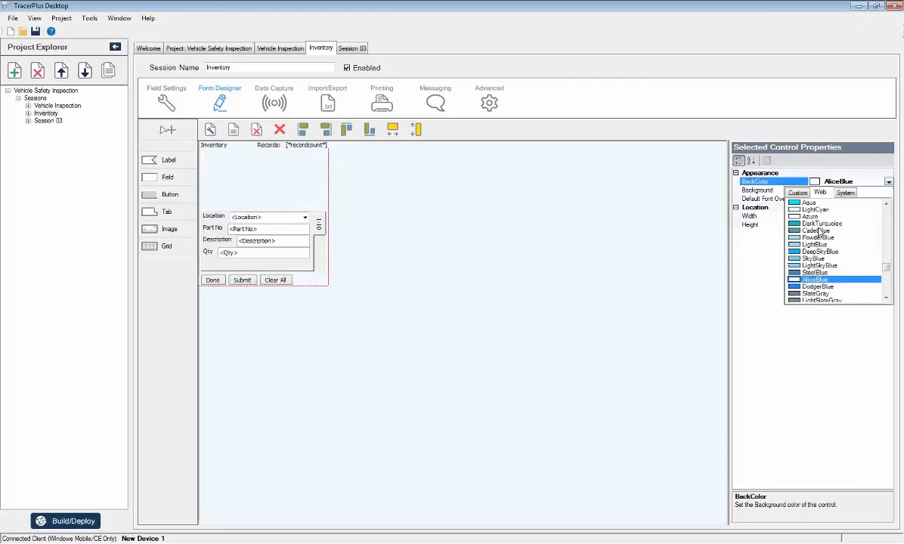
left_click(817, 274)
Move the 1-10 tab control off the form and back, narrow it slightly, and place it midway between the header labels and the buttons.
left_click(319, 223)
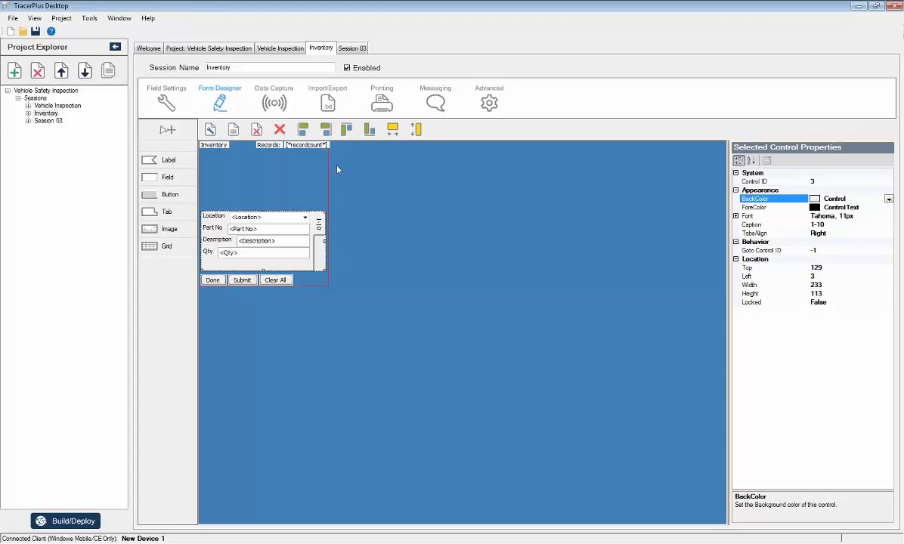
left_click_drag(319, 224, 609, 238)
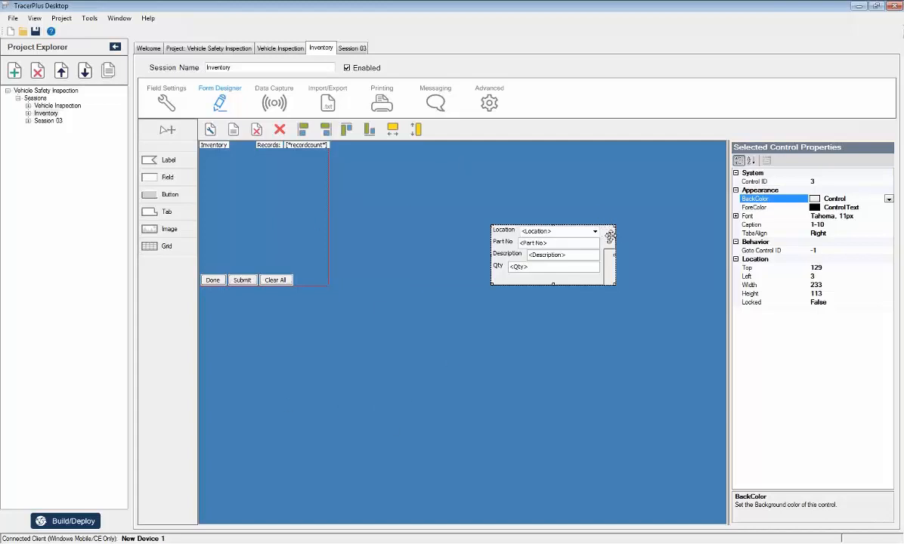
left_click_drag(611, 236, 320, 198)
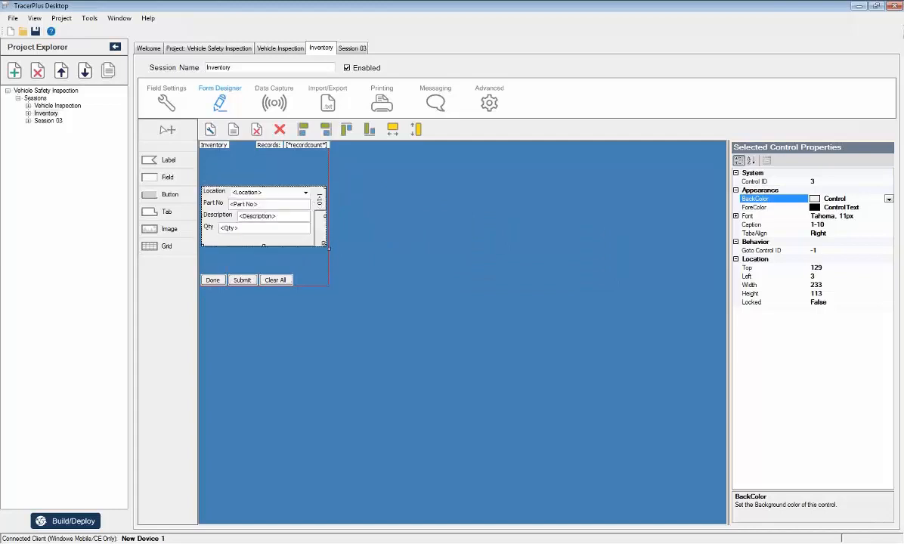
left_click_drag(327, 246, 325, 245)
left_click_drag(316, 208, 316, 230)
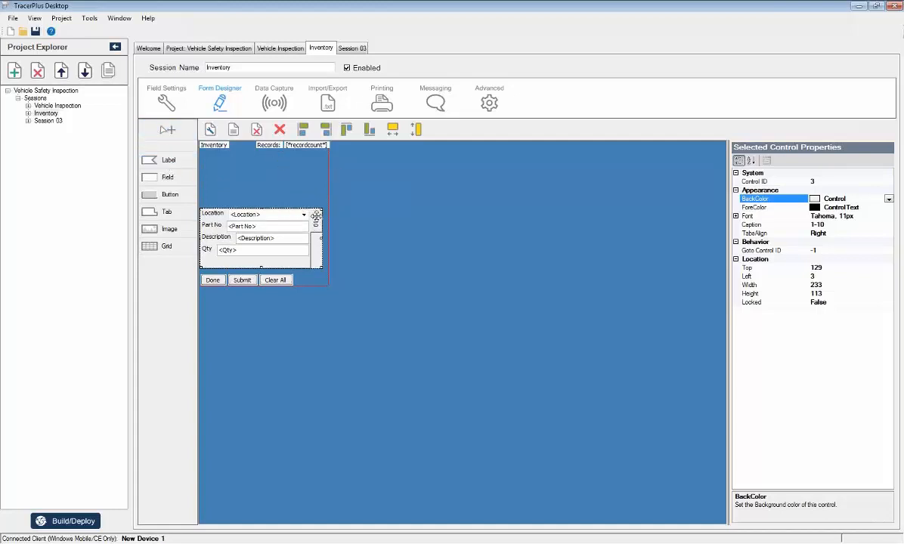
left_click_drag(316, 217, 312, 182)
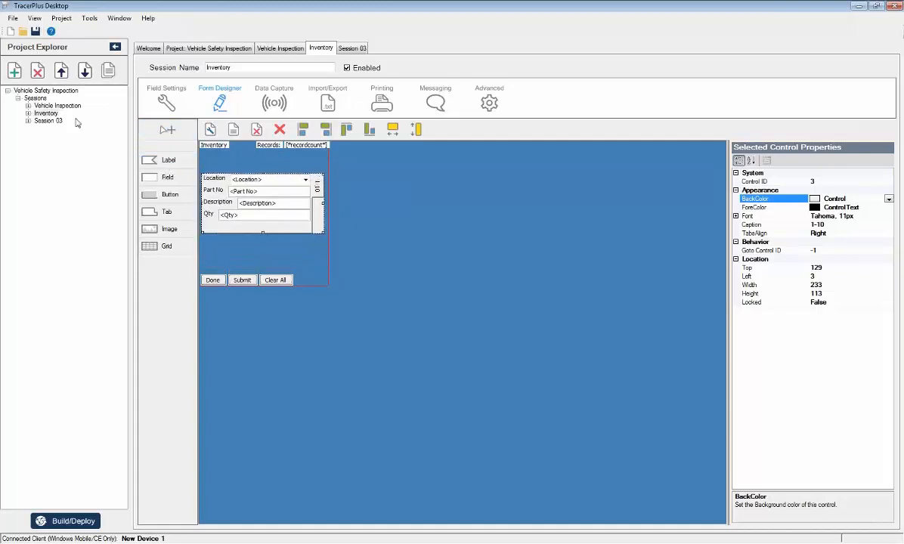
Rename Session 03 as Fire Extinguisher.
double_click(47, 121)
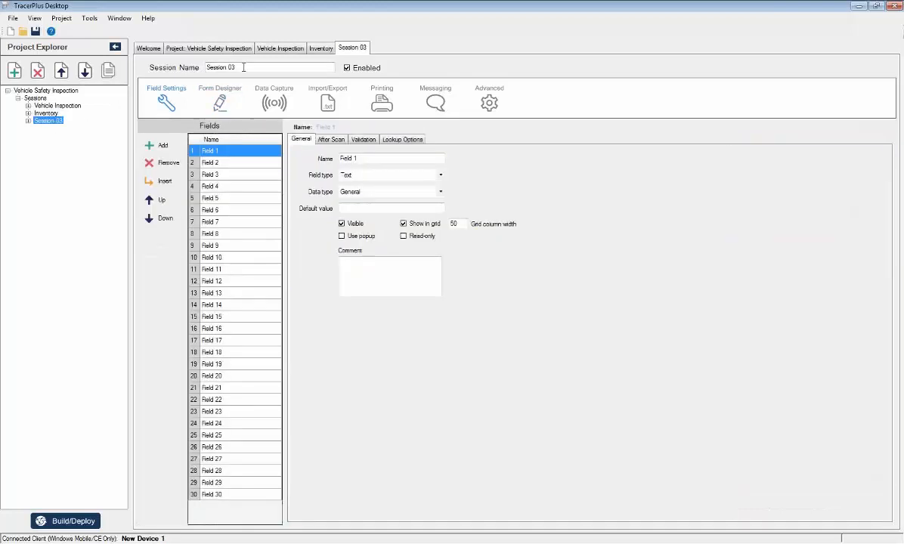
triple_click(243, 67)
type("Fire")
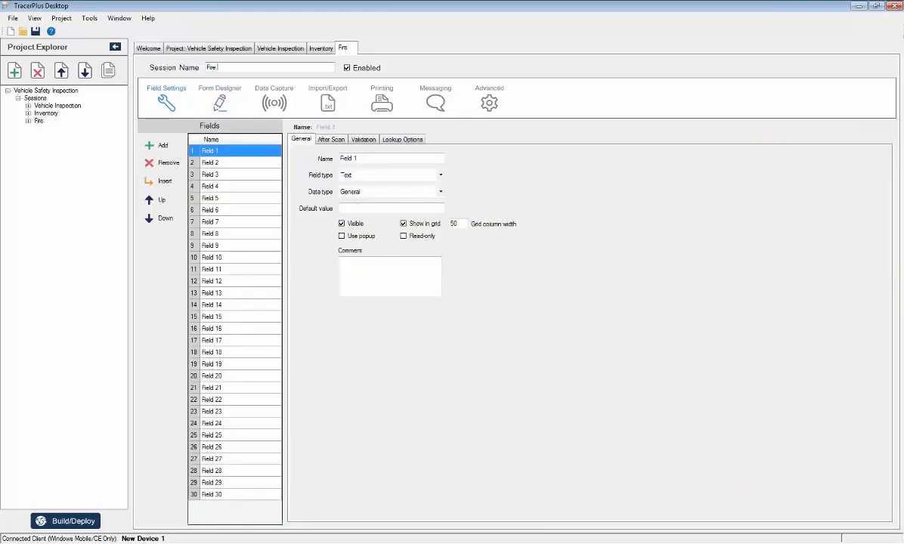
type(" Extinguisher")
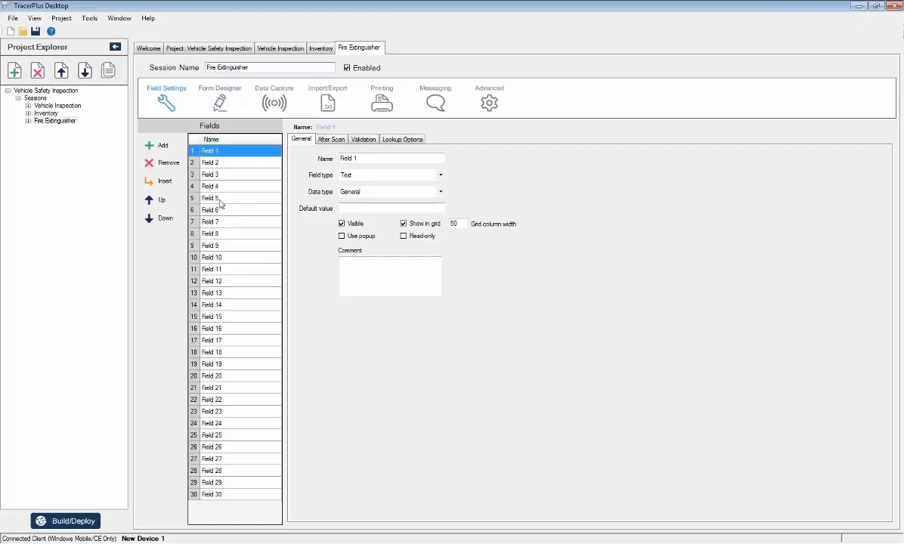
Name the Fire Extinguisher session's first three fields Extinguisher ID, Location and Pressure.
left_click(228, 150)
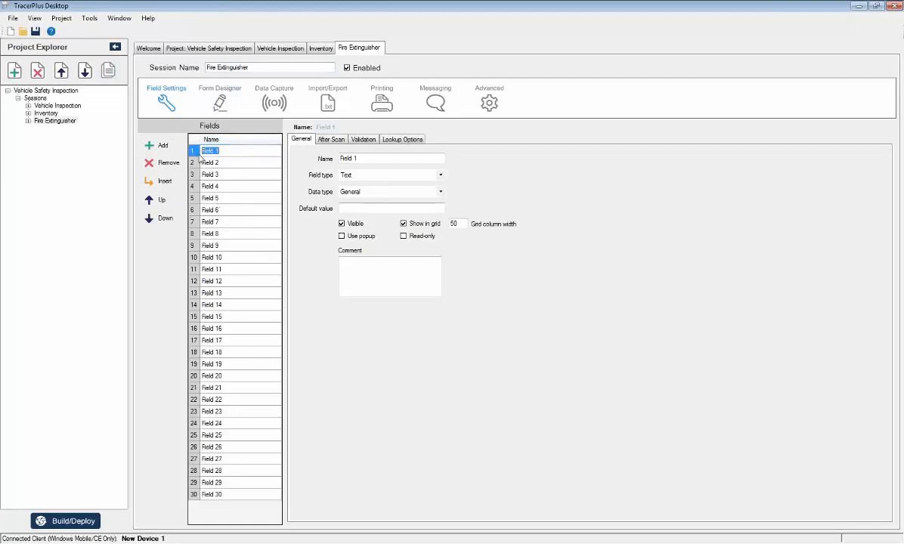
type("Fi")
type("tinguisher ID")
key("Return")
type("Location")
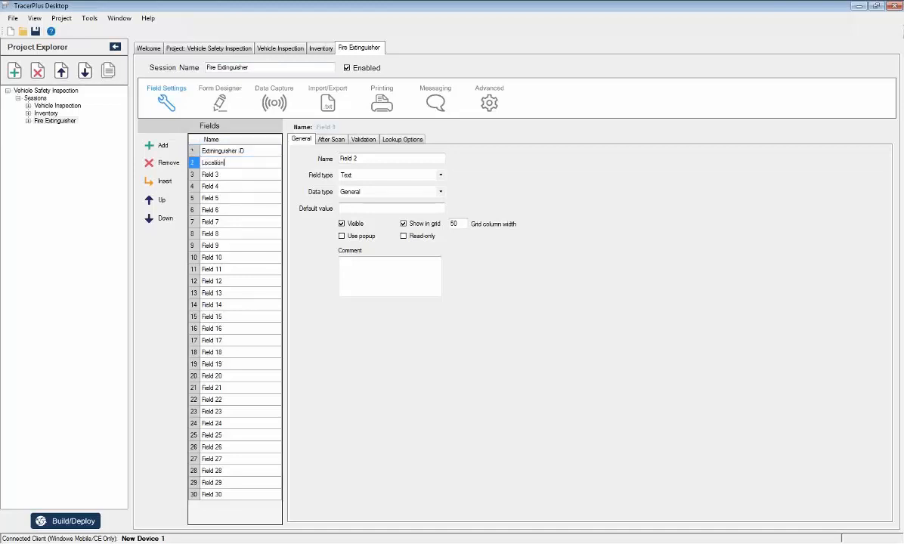
key("Return")
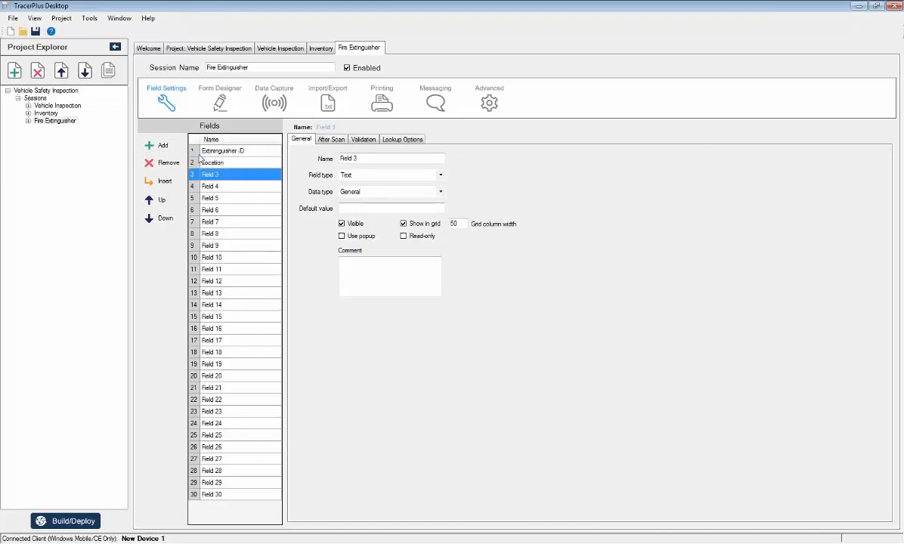
type("Pressure")
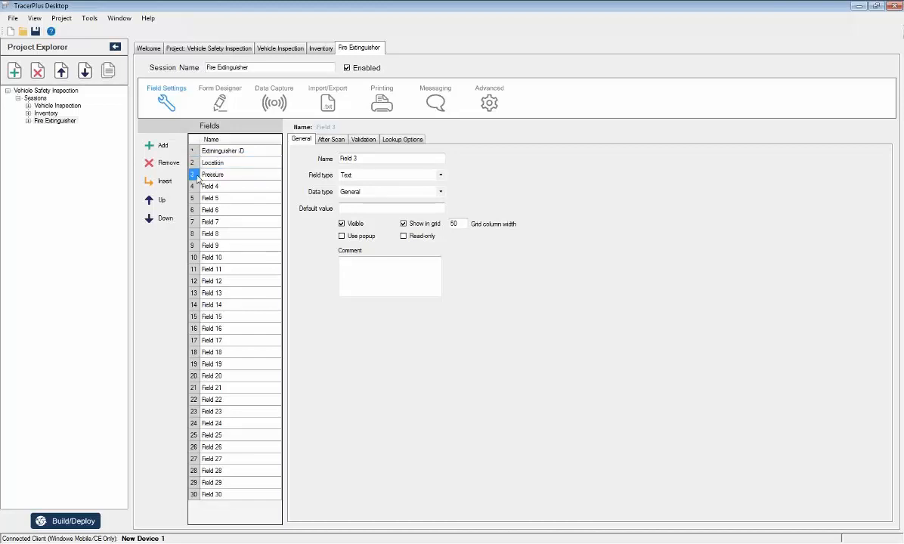
key("Return")
Remove the unused fields, Field 4 through Field 30, from the Fire Extinguisher session.
left_click(175, 164)
left_click(175, 163)
left_click(176, 163)
left_click(176, 164)
left_click(176, 163)
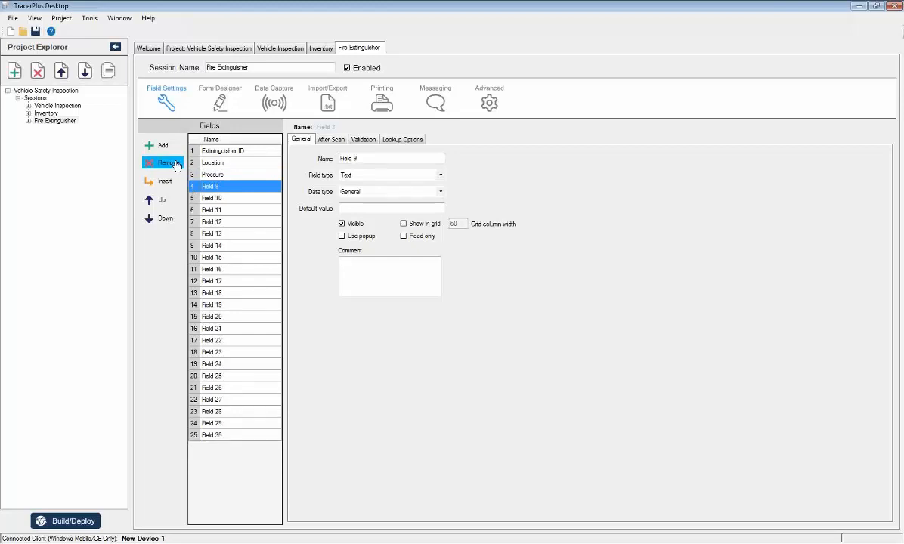
double_click(175, 163)
double_click(176, 164)
double_click(175, 163)
left_click(175, 163)
double_click(176, 164)
left_click(176, 163)
double_click(175, 163)
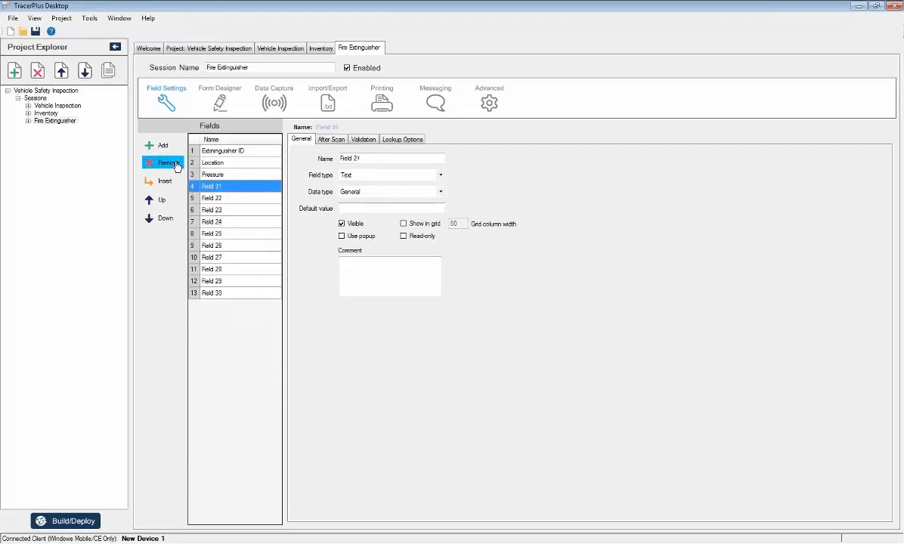
double_click(175, 164)
double_click(175, 163)
double_click(175, 164)
double_click(175, 164)
left_click(176, 163)
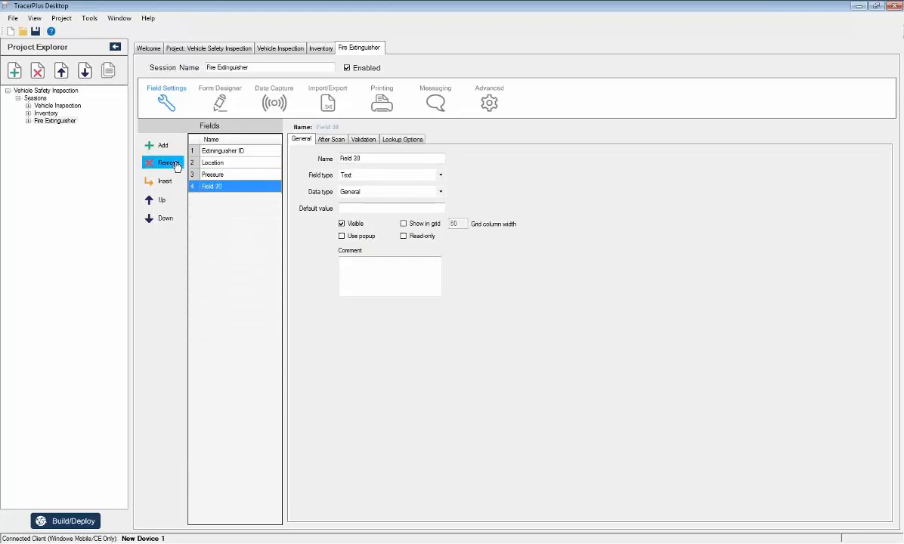
left_click(175, 163)
Start the Fire Extinguisher form as a blank canvas and apply a custom width and height to it.
left_click(219, 98)
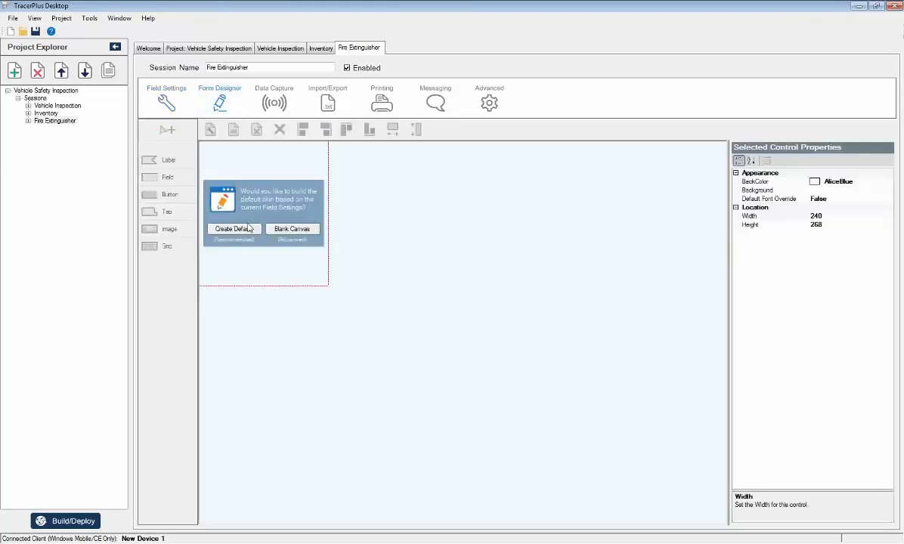
left_click(281, 229)
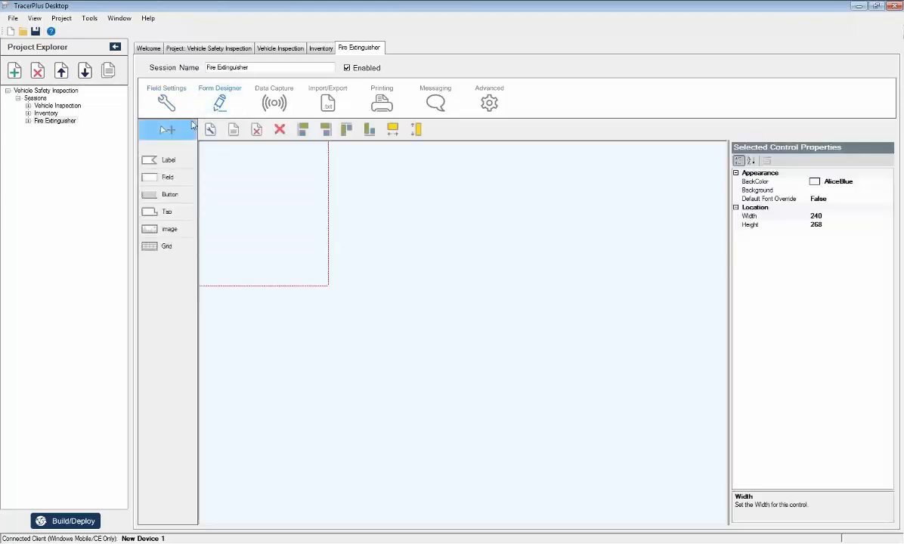
left_click(210, 130)
left_click(510, 268)
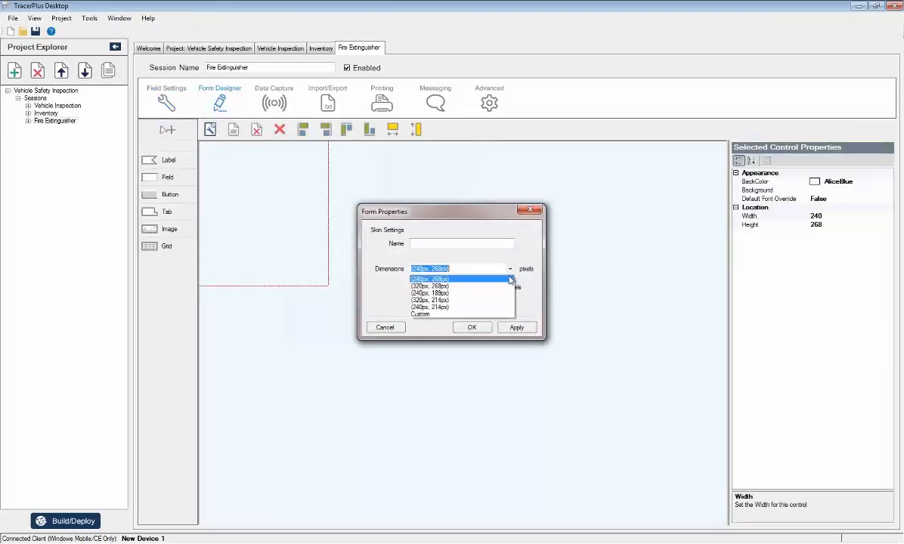
left_click(420, 311)
key("Tab")
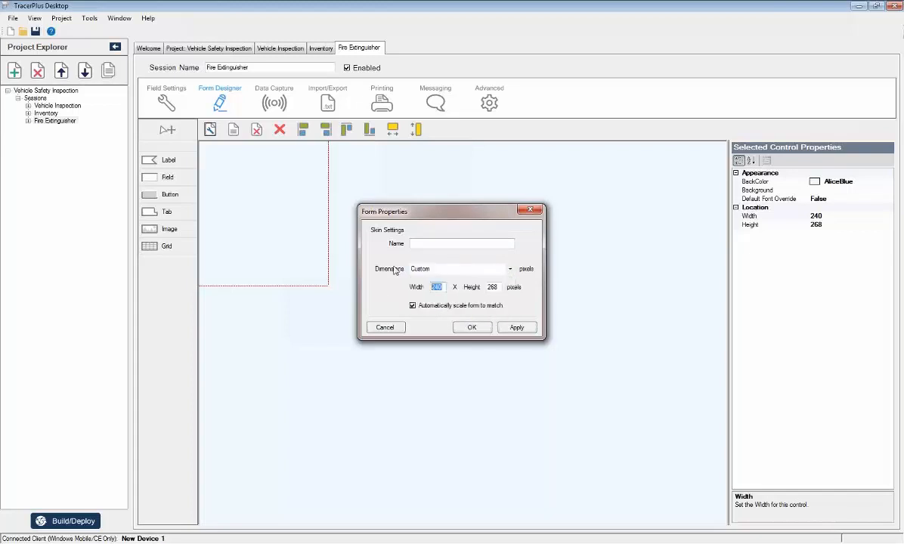
type("10")
key("Tab")
type("7")
left_click(501, 331)
left_click(471, 327)
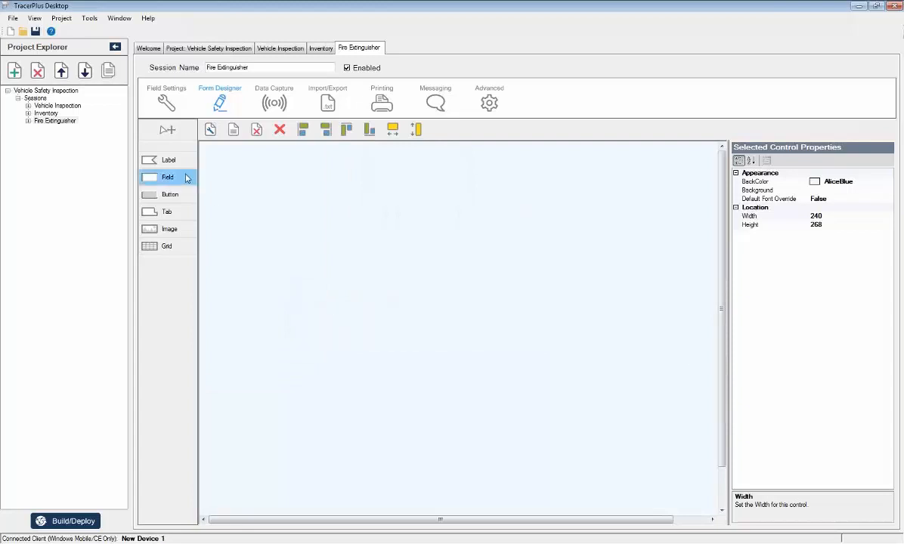
Reset the Fire Extinguisher form to the default form and check its generated layout across the full width and height.
left_click(235, 132)
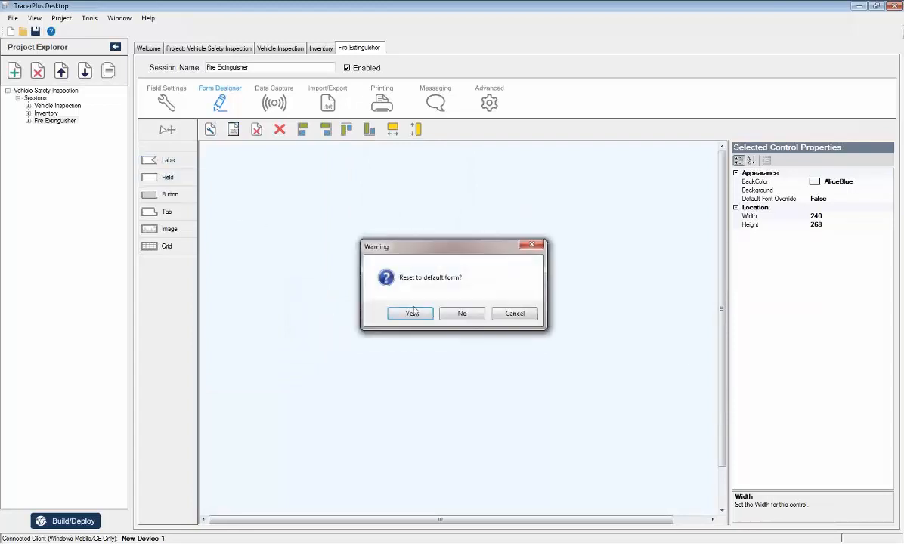
left_click(410, 311)
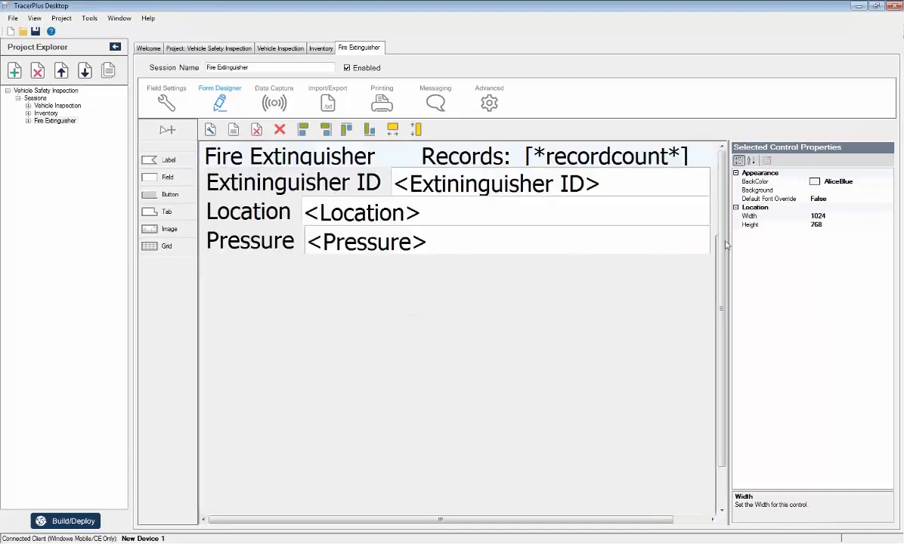
left_click_drag(725, 243, 726, 304)
scroll(655, 204, "up", 2)
scroll(677, 295, "down", 2)
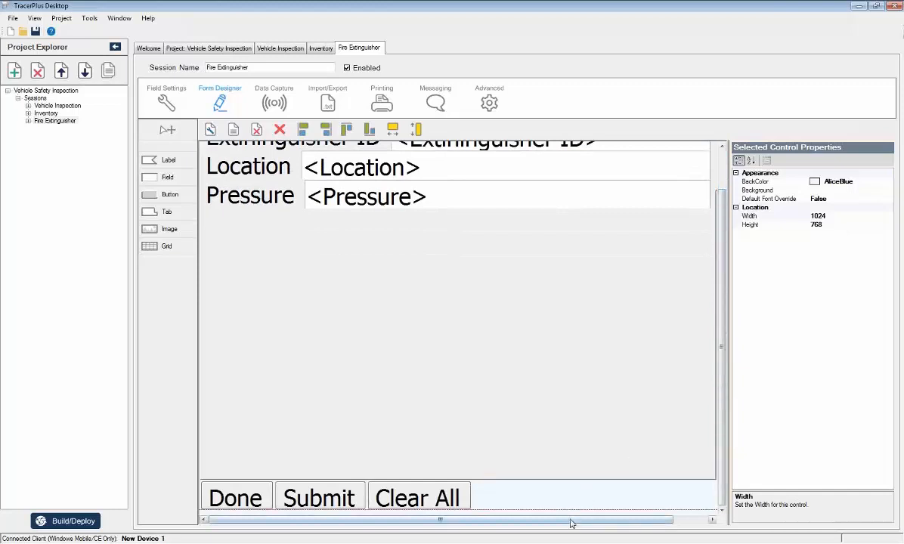
left_click_drag(577, 521, 659, 260)
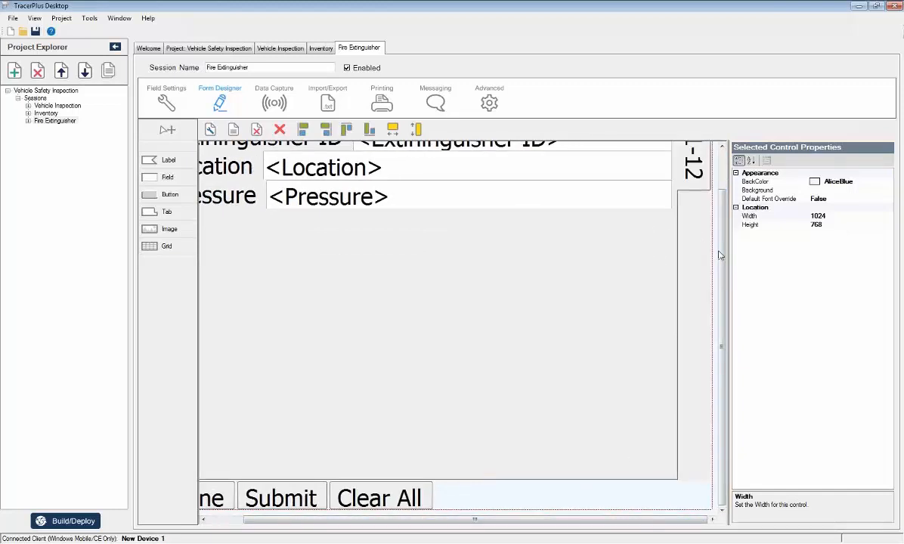
scroll(675, 238, "up", 2)
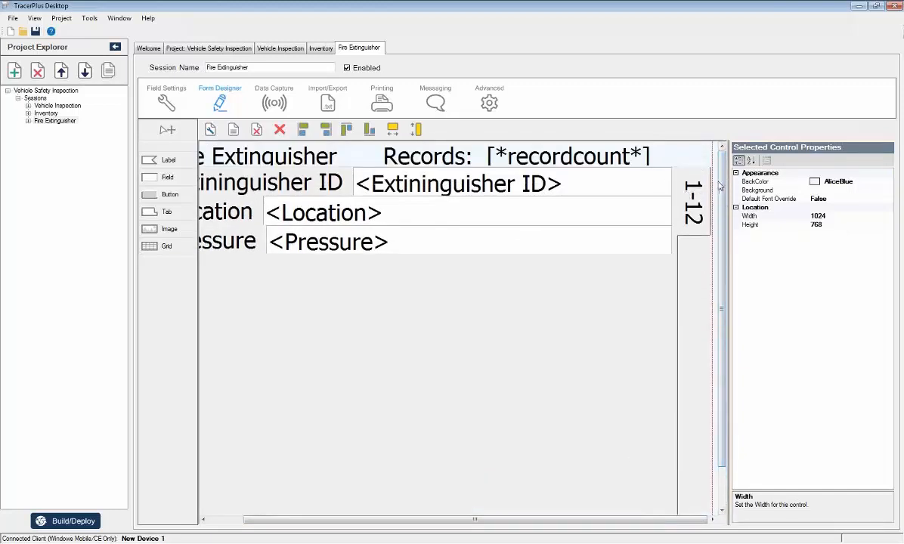
scroll(654, 322, "down", 2)
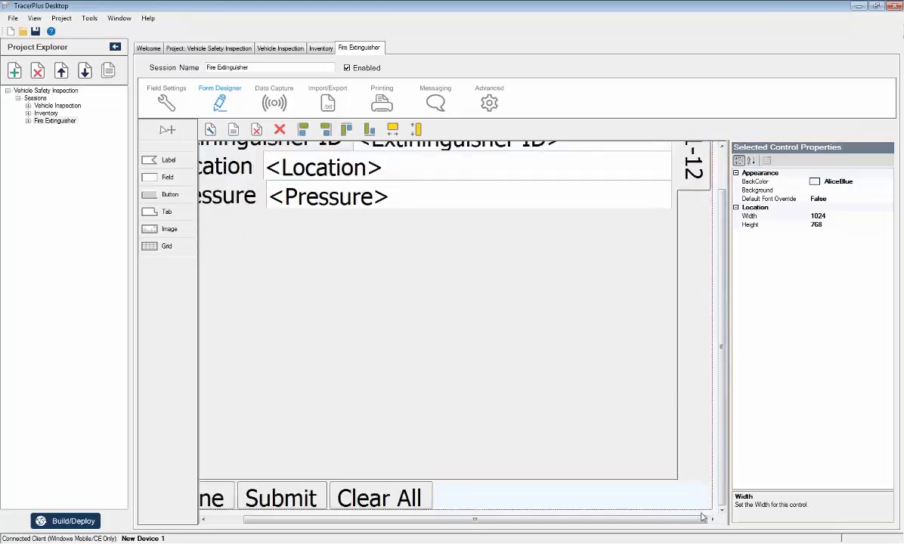
left_click_drag(702, 521, 572, 515)
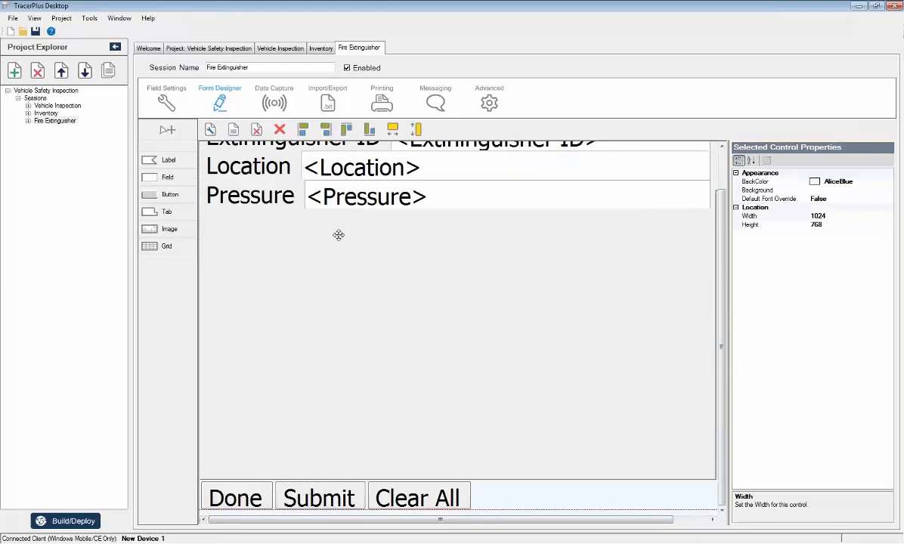
scroll(724, 171, "up", 1)
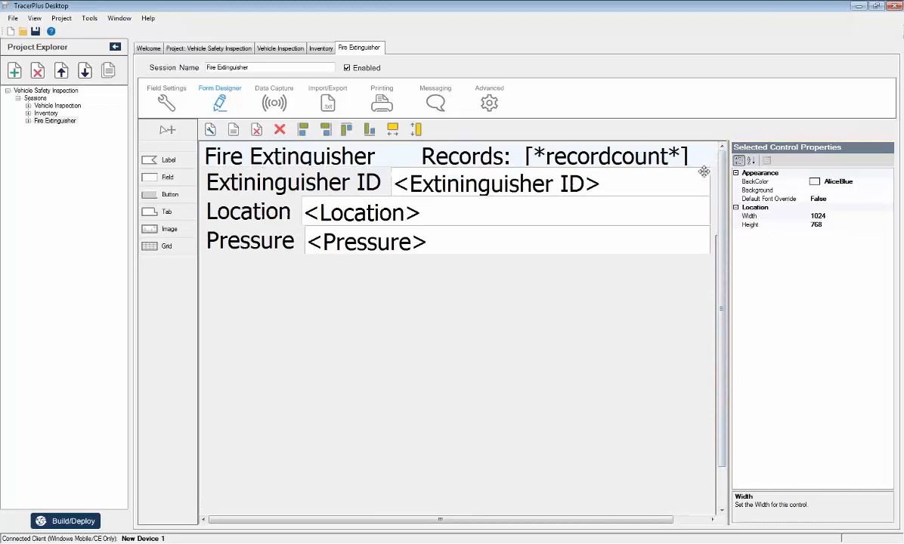
Compare the form layouts of the Vehicle Inspection, Inventory and Fire Extinguisher sessions.
left_click(316, 49)
left_click(287, 52)
left_click(326, 52)
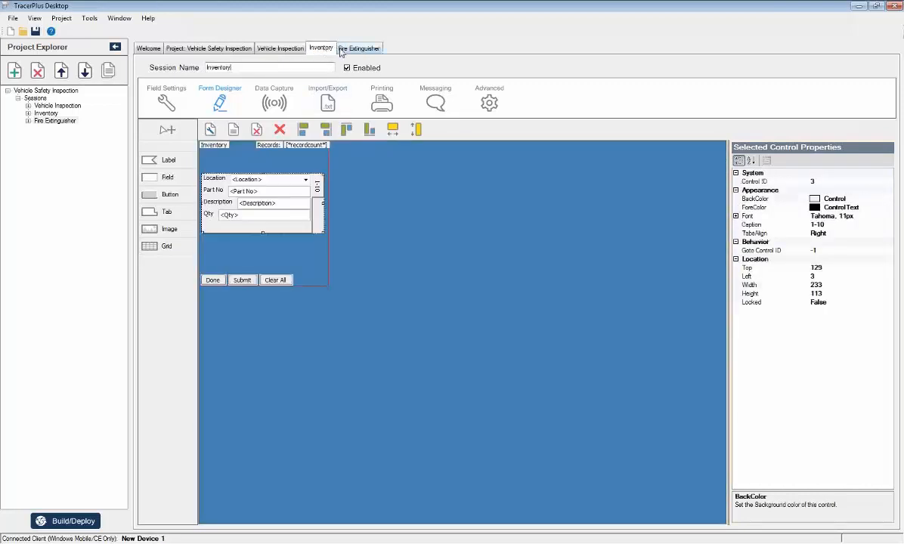
left_click(346, 52)
left_click(324, 51)
left_click(298, 50)
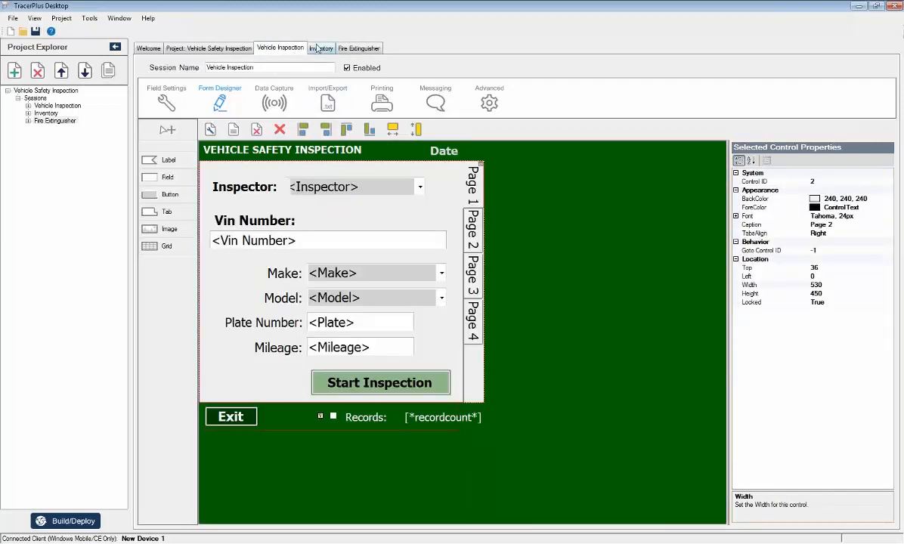
left_click(319, 49)
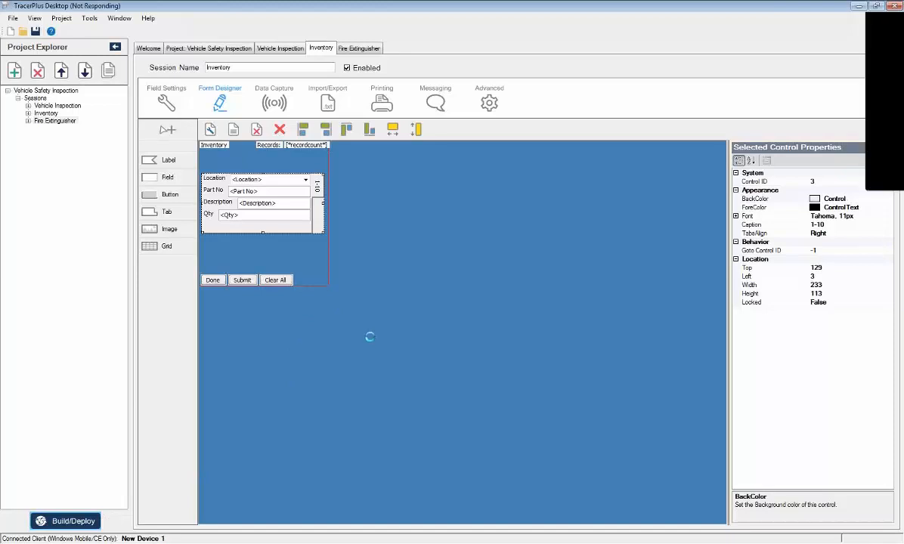
Build and deploy the project to the Windows Mobile platform with the device client returned to its home screen.
left_click(452, 239)
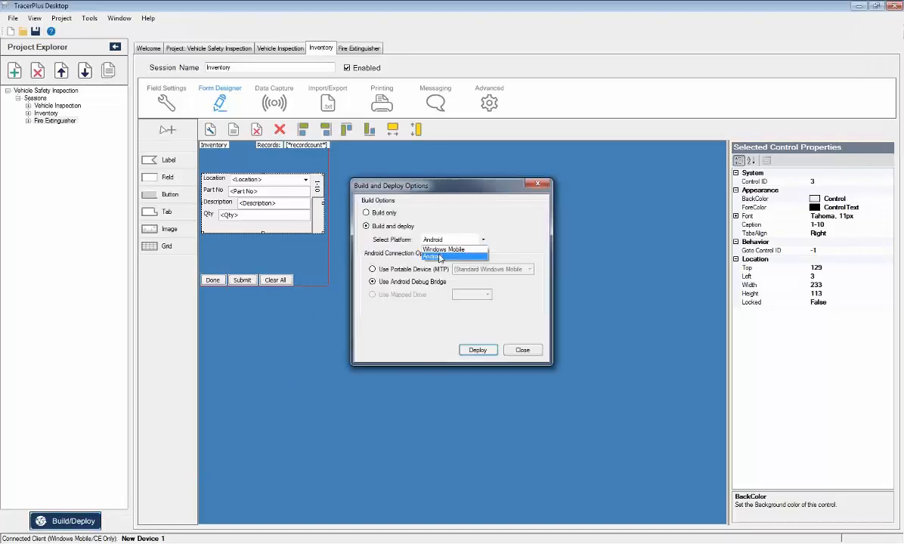
left_click(443, 249)
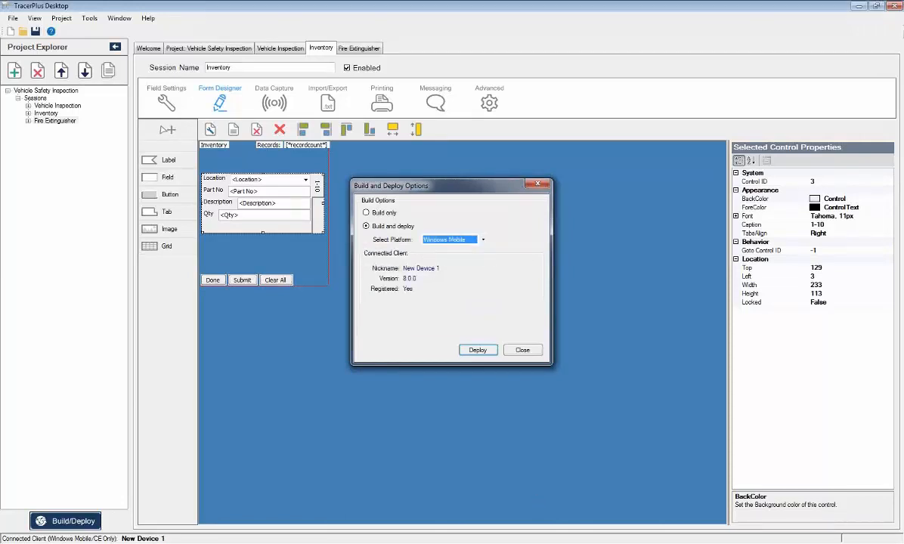
left_click(595, 490)
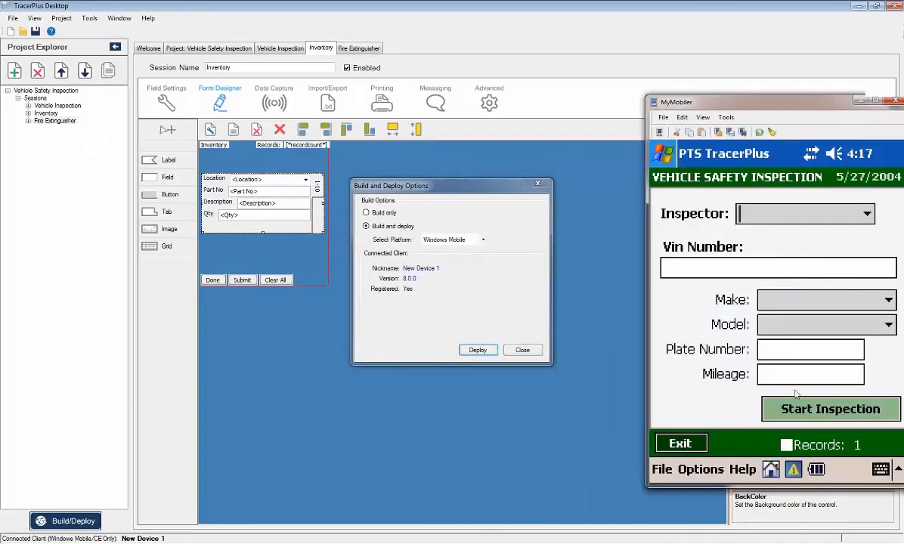
left_click(771, 473)
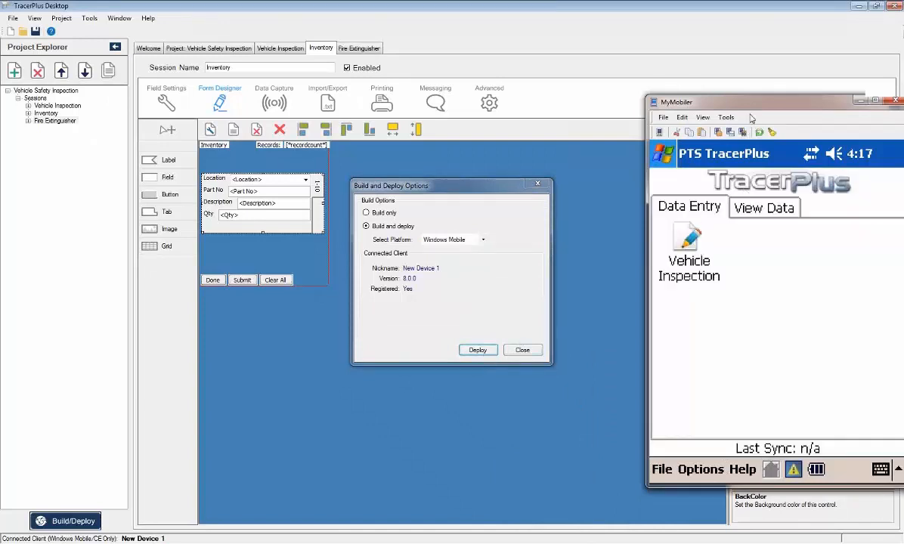
left_click_drag(736, 103, 680, 100)
left_click(491, 350)
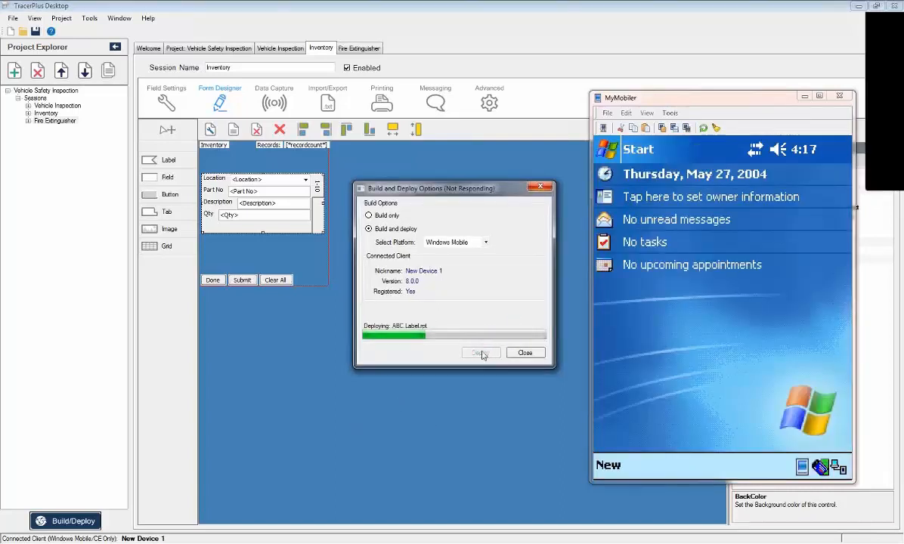
left_click(524, 351)
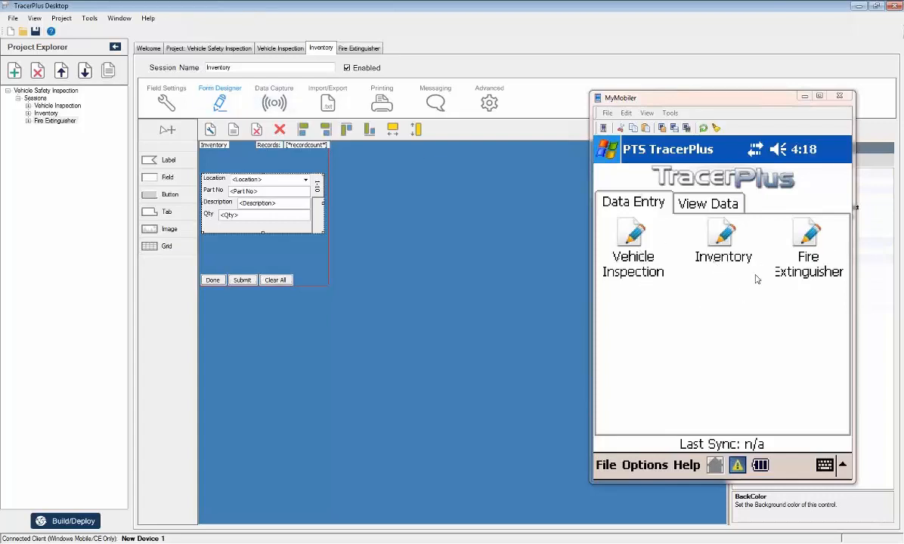
Open the Vehicle Inspection session on the mobile device, look through its form down to the end, and exit it.
left_click(637, 239)
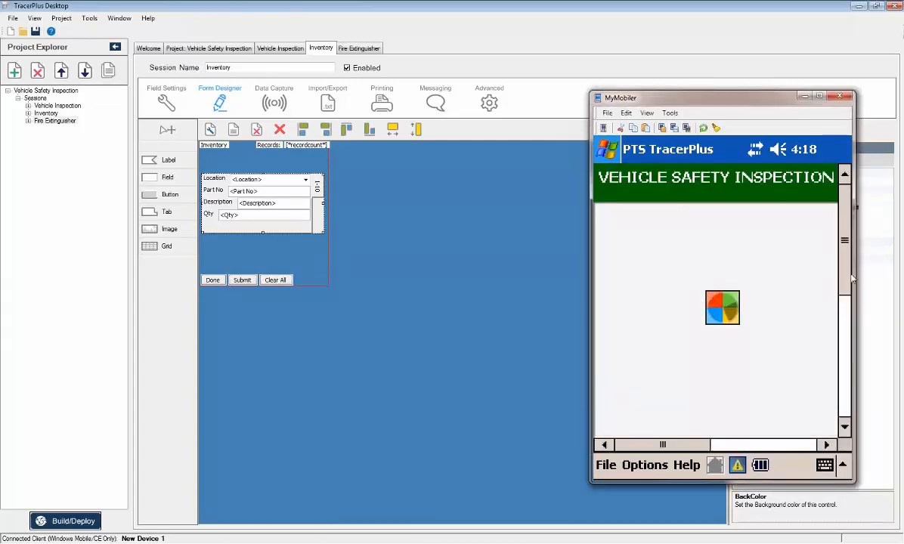
scroll(794, 257, "down", 2)
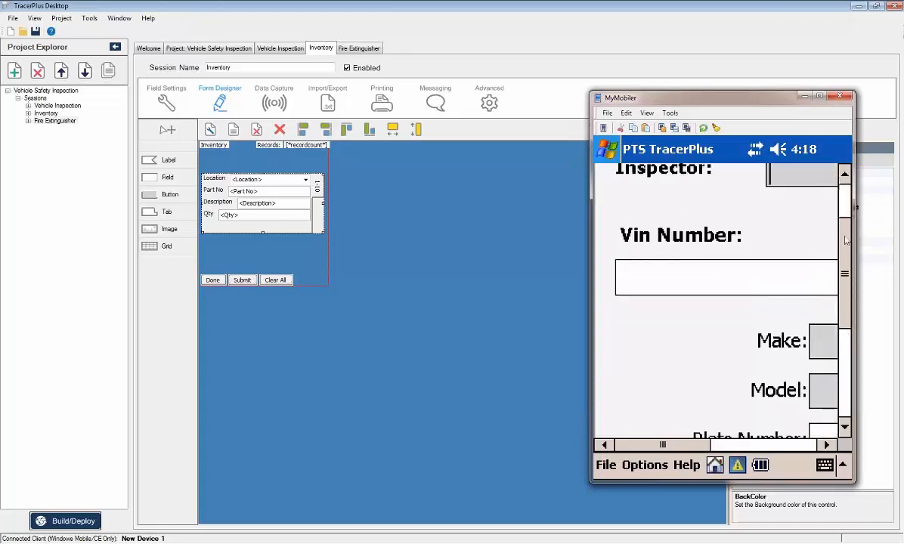
scroll(789, 195, "up", 2)
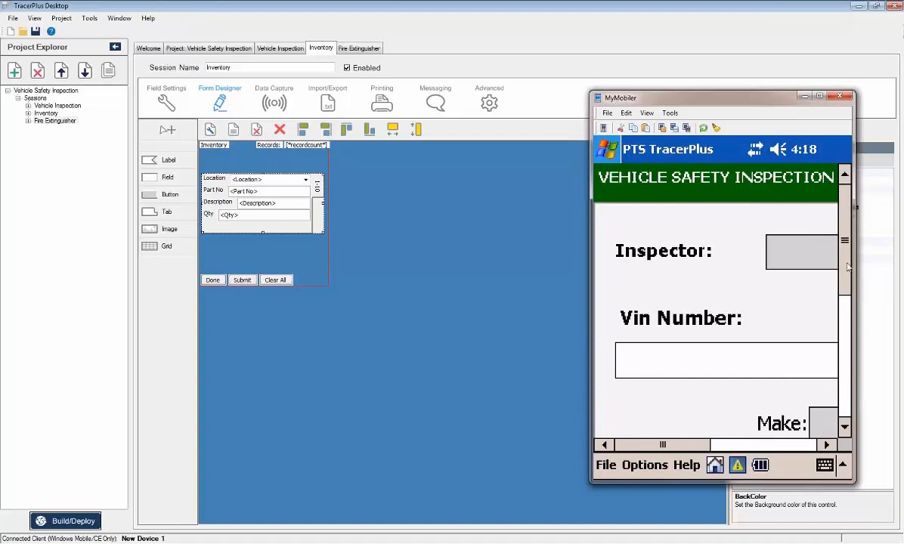
left_click_drag(849, 211, 845, 357)
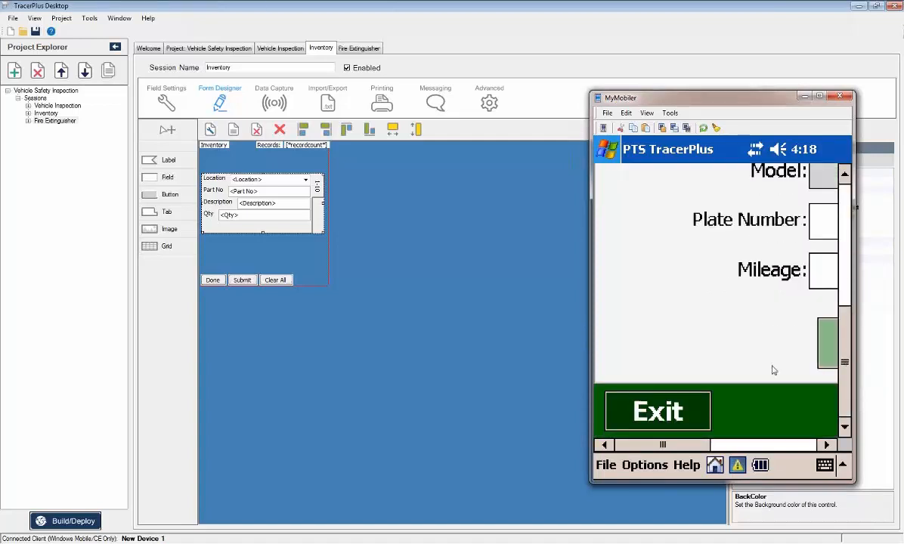
left_click(658, 412)
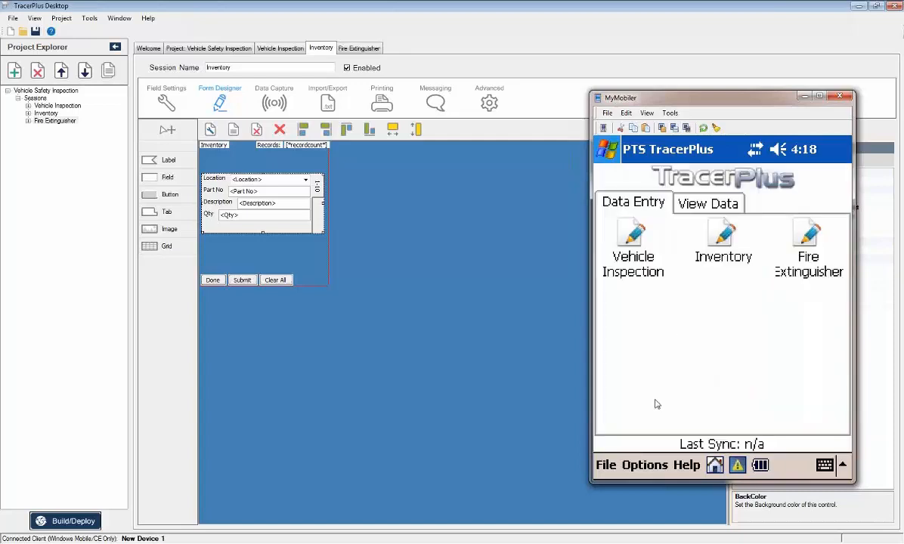
Open the Inventory session on the mobile device and view the choices offered for its Location field.
left_click(722, 236)
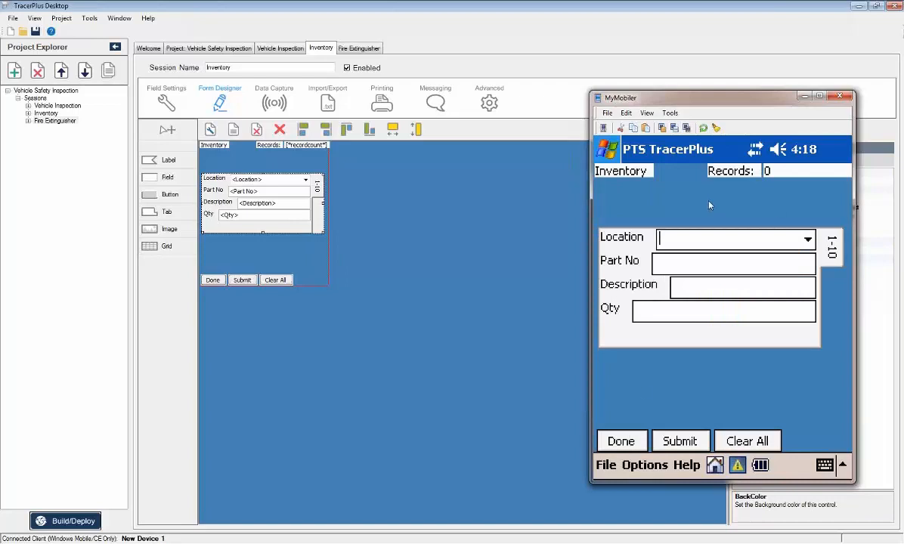
left_click(808, 239)
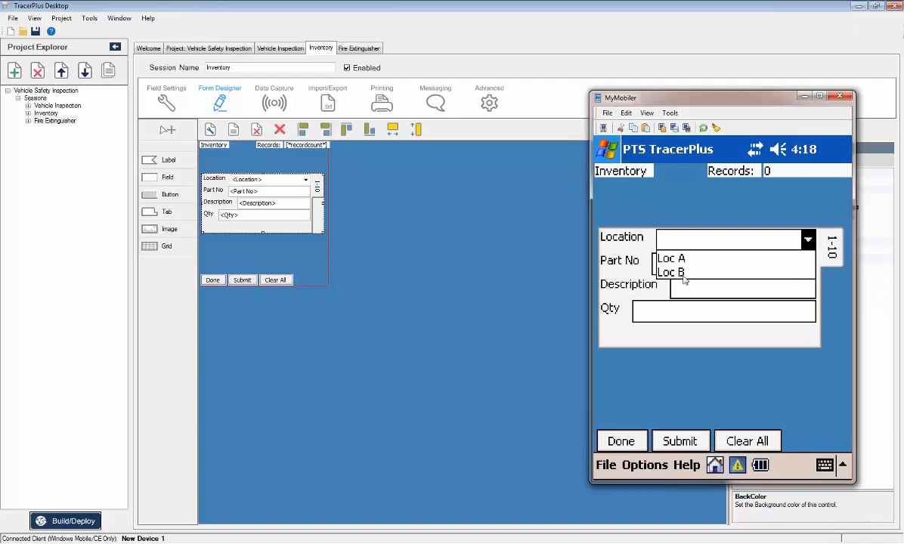
left_click(647, 222)
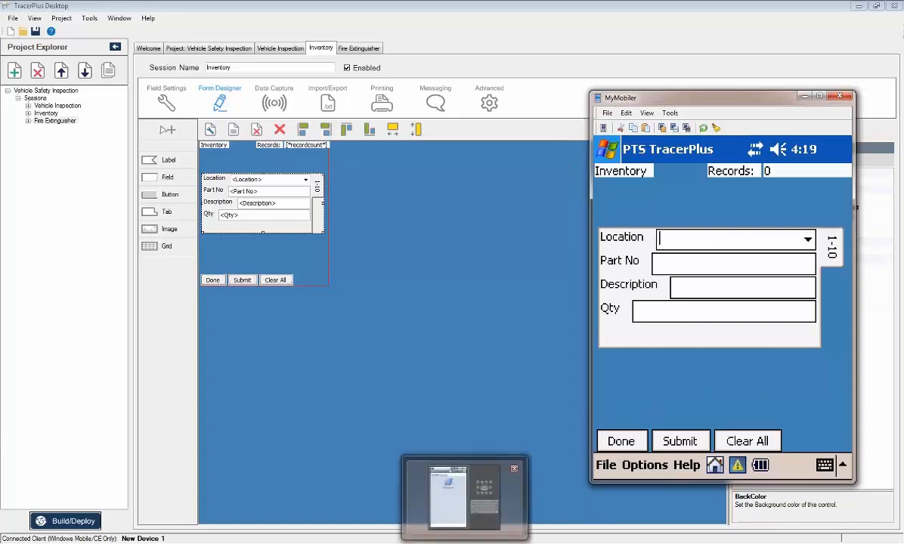
Show the Android emulator with the Windows Mobile viewer minimized, and switch to TracerPlus Connect.
left_click(474, 541)
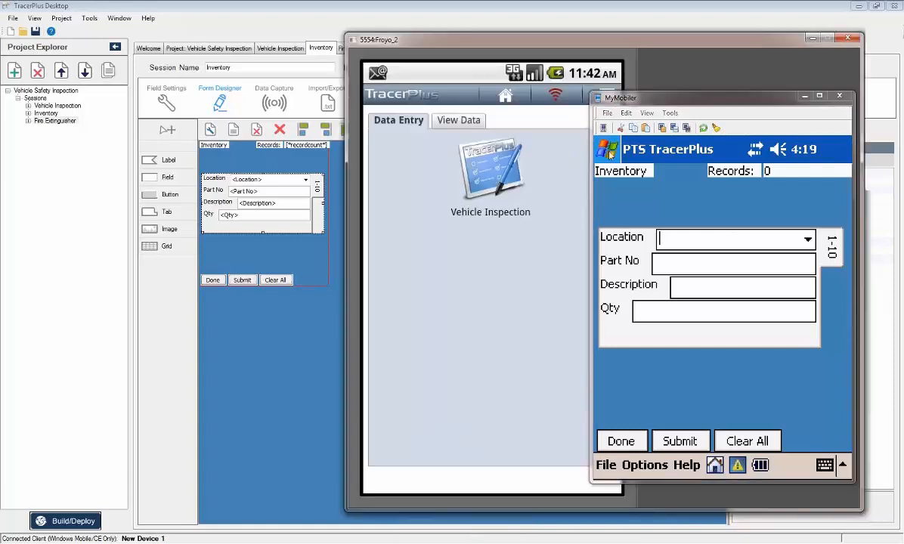
left_click(804, 95)
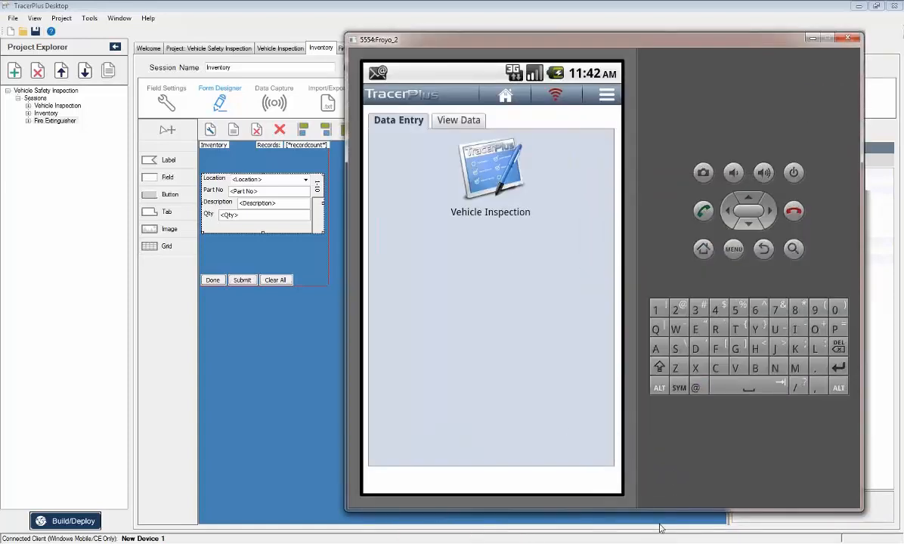
left_click(627, 542)
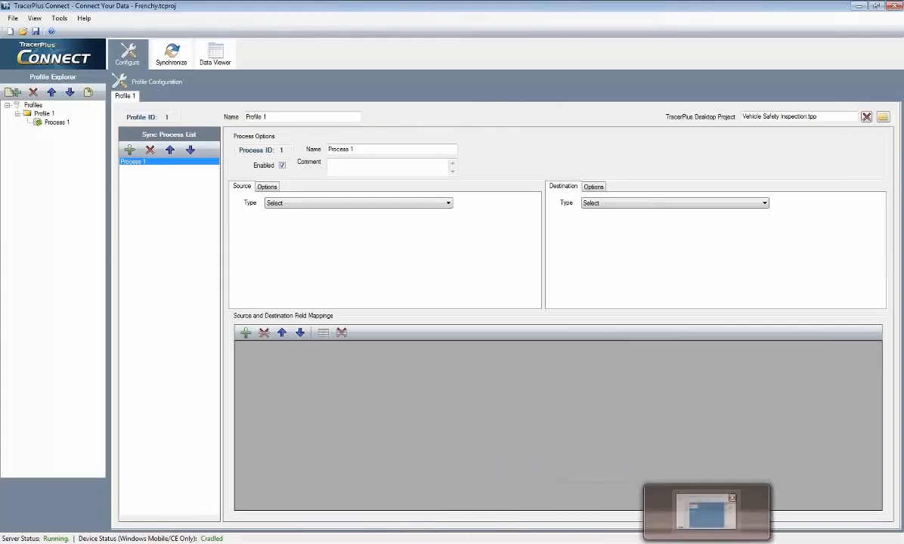
left_click(706, 543)
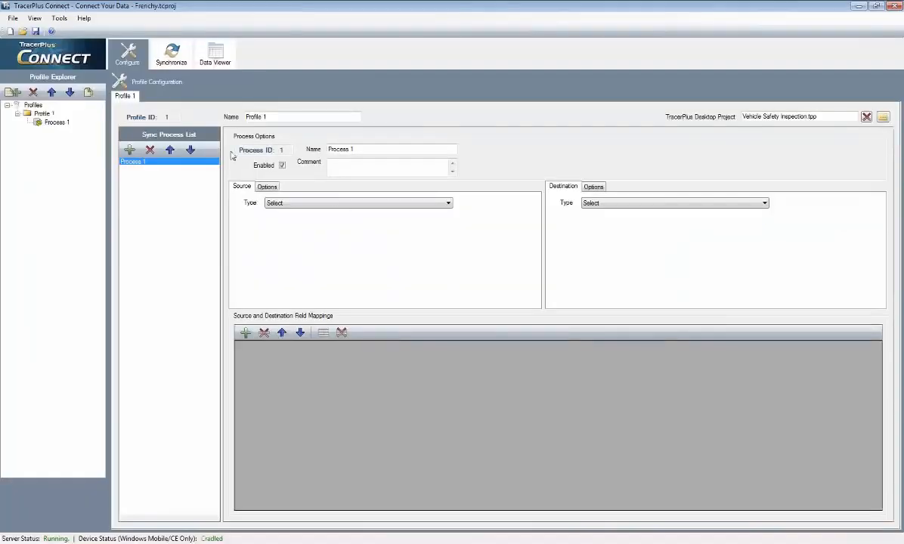
Delete Profile 1 from the TracerPlus Connect project.
left_click(43, 115)
left_click(33, 92)
left_click(492, 317)
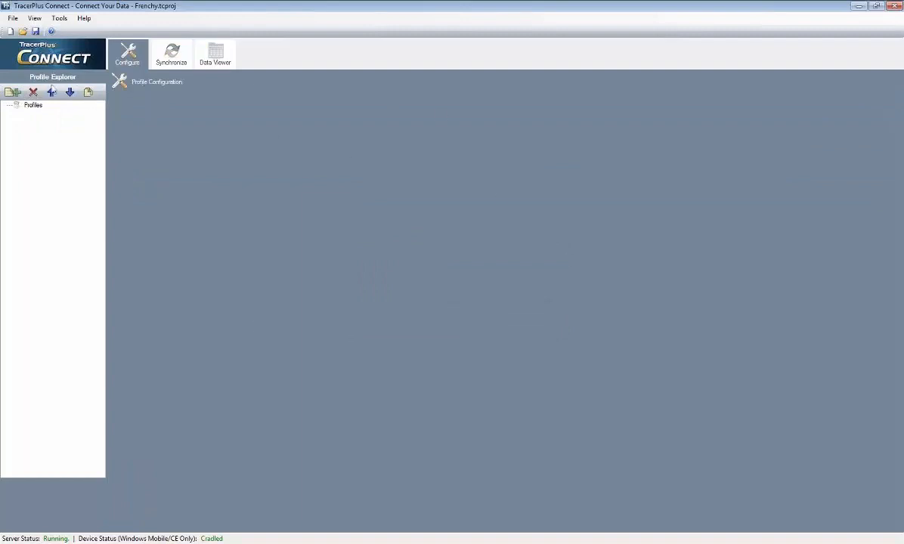
Create a new sync profile linked to the TracerPlus Desktop project file Vehicle Safety Inspection.tpp in the Projects folder.
left_click(11, 92)
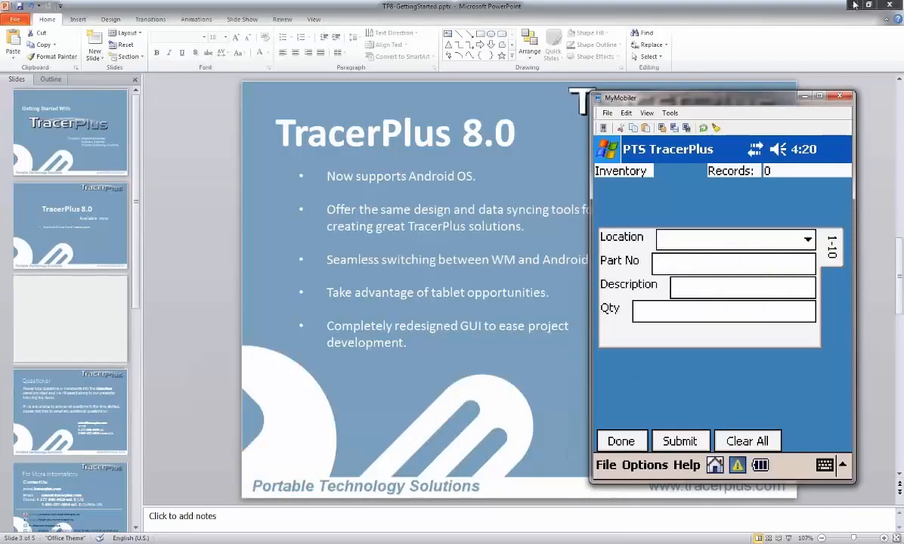
left_click(855, 6)
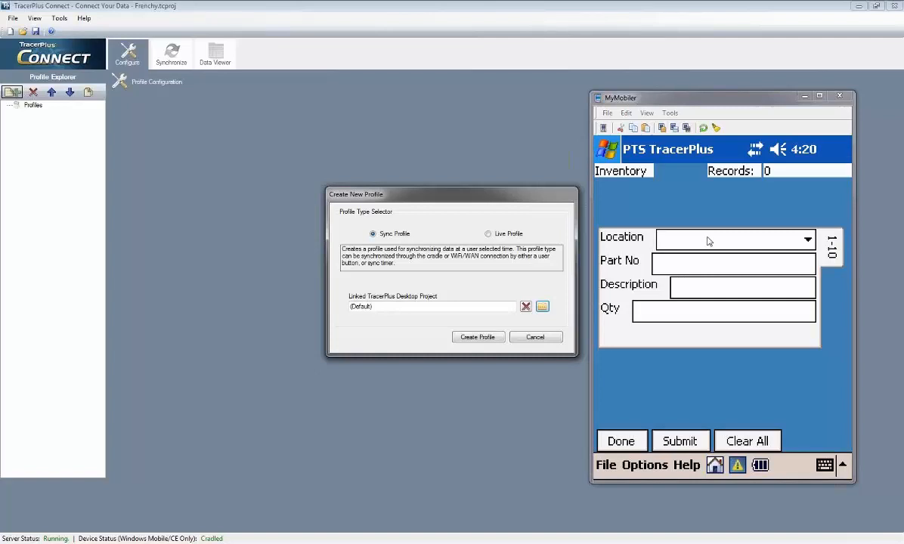
left_click(543, 308)
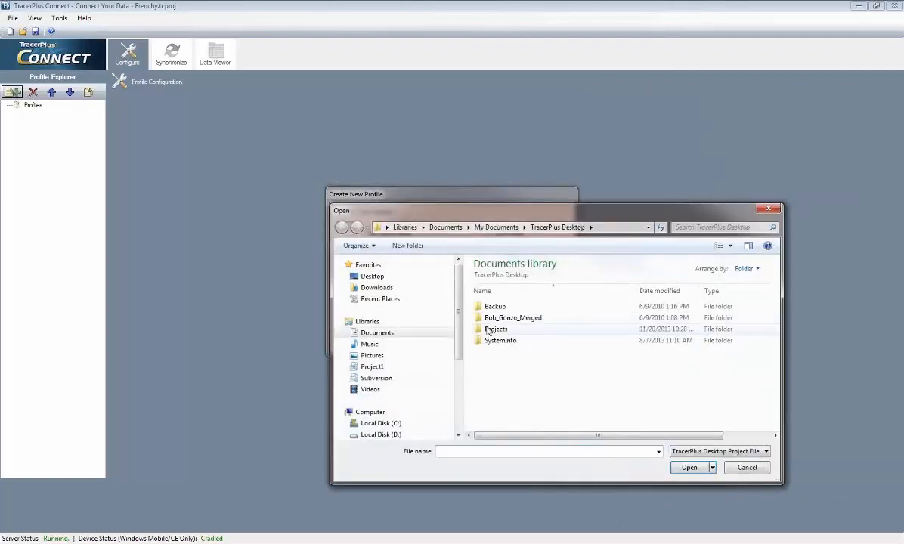
double_click(493, 330)
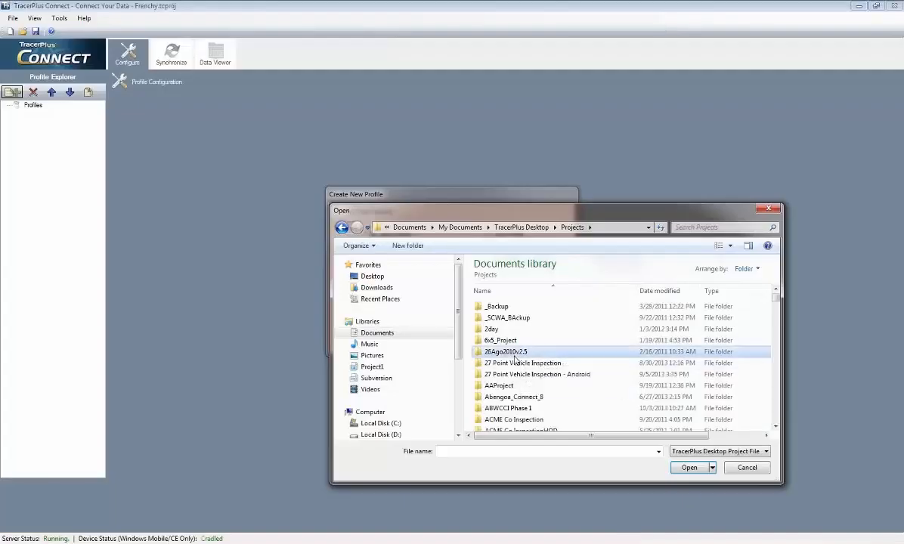
scroll(512, 355, "down", 15)
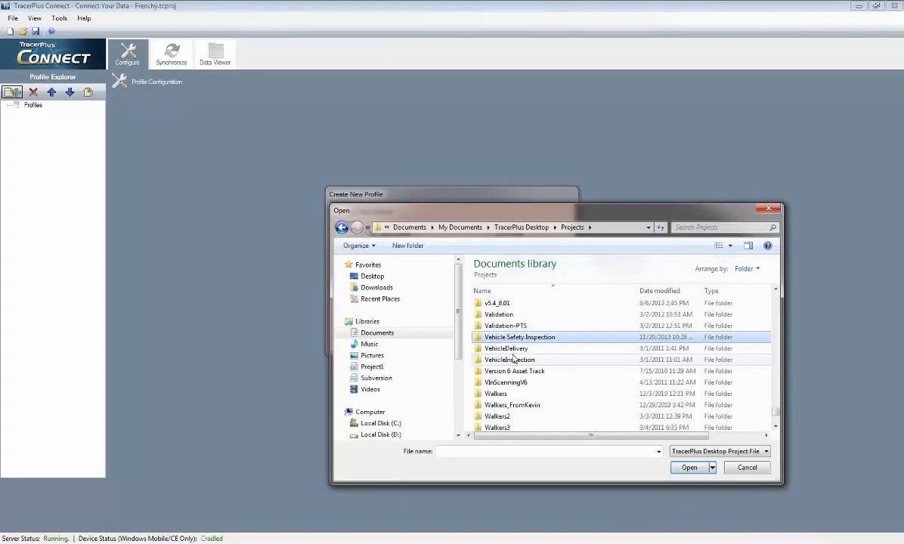
double_click(514, 337)
left_click(513, 330)
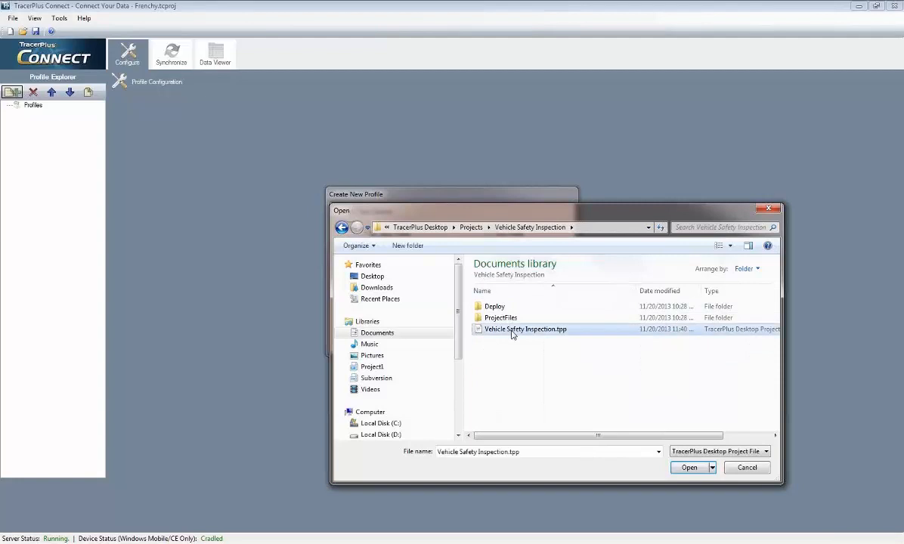
double_click(512, 331)
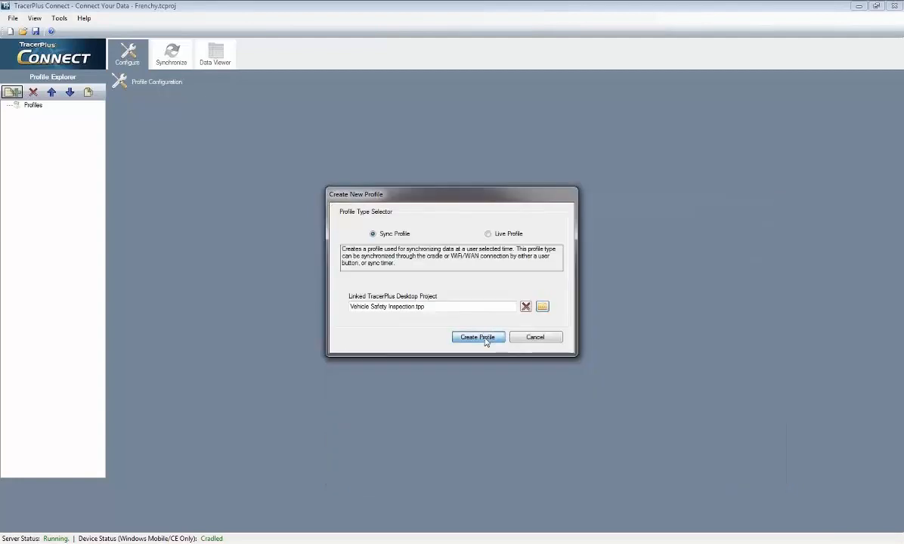
left_click(477, 337)
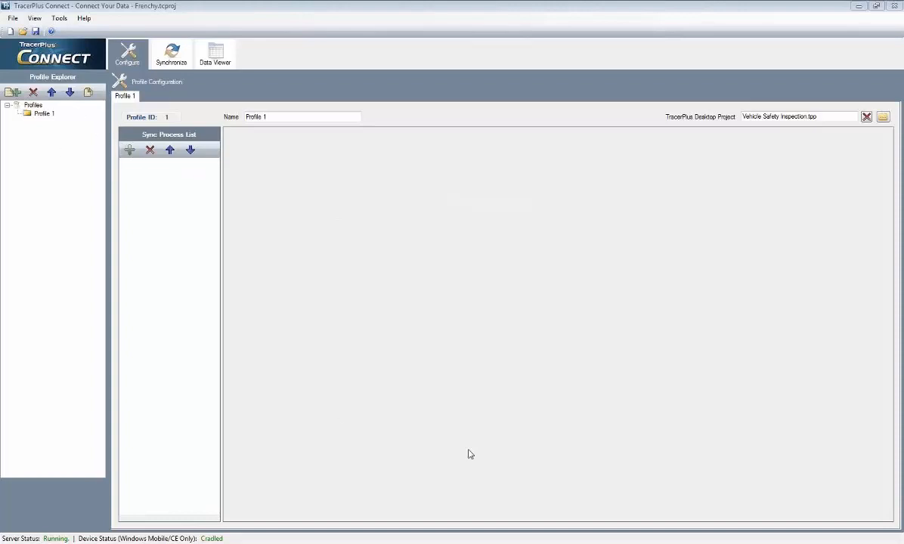
Exit the Inventory session on the mobile device back to its session list, and minimize the device viewer.
left_click(604, 542)
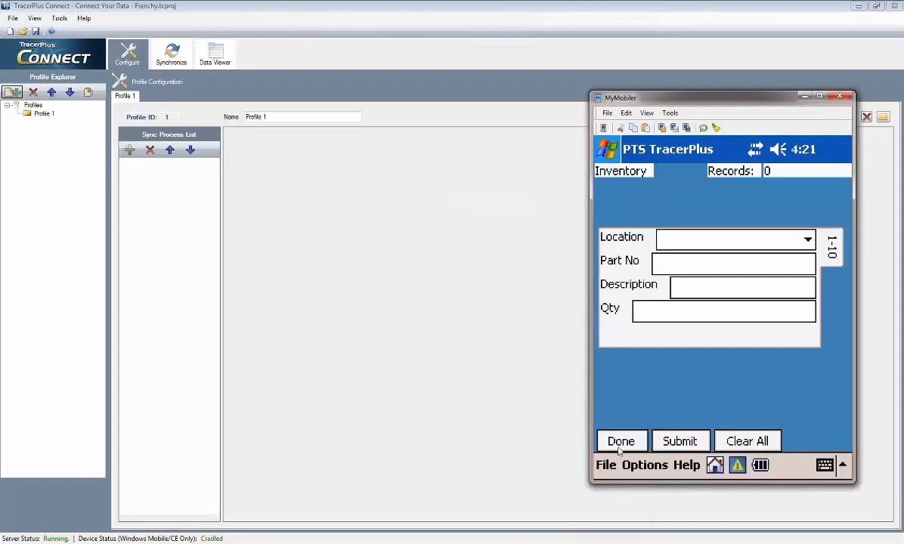
left_click(619, 445)
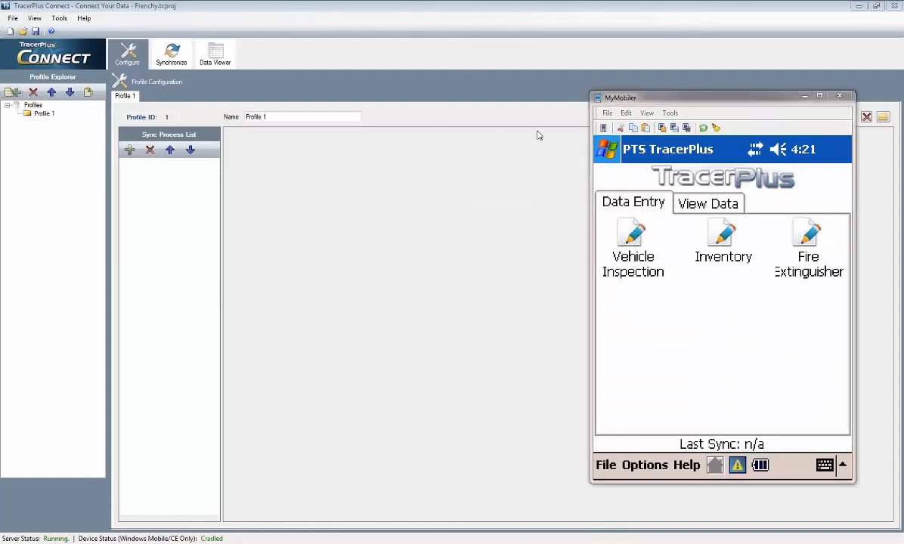
left_click(804, 97)
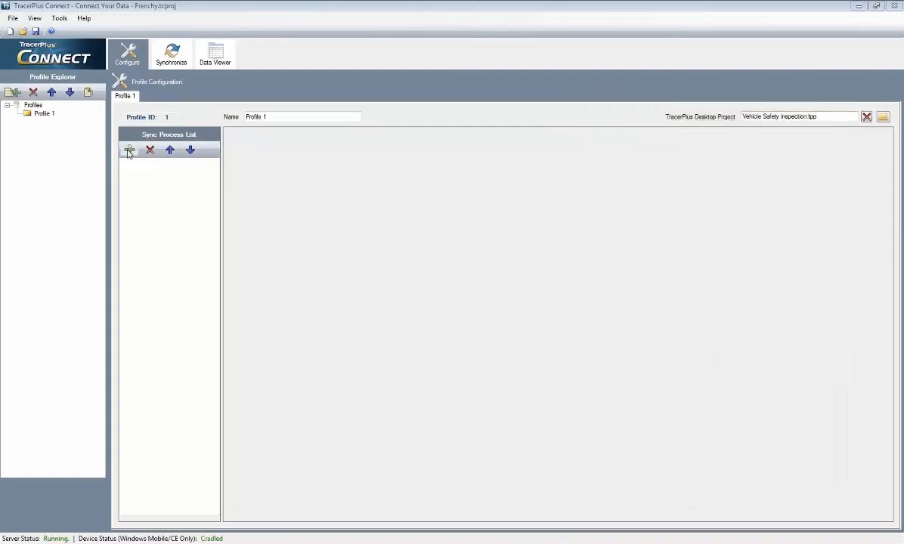
Add a sync process to Profile 1 with TracerPlus as its source type and Excel as its destination type.
left_click(129, 150)
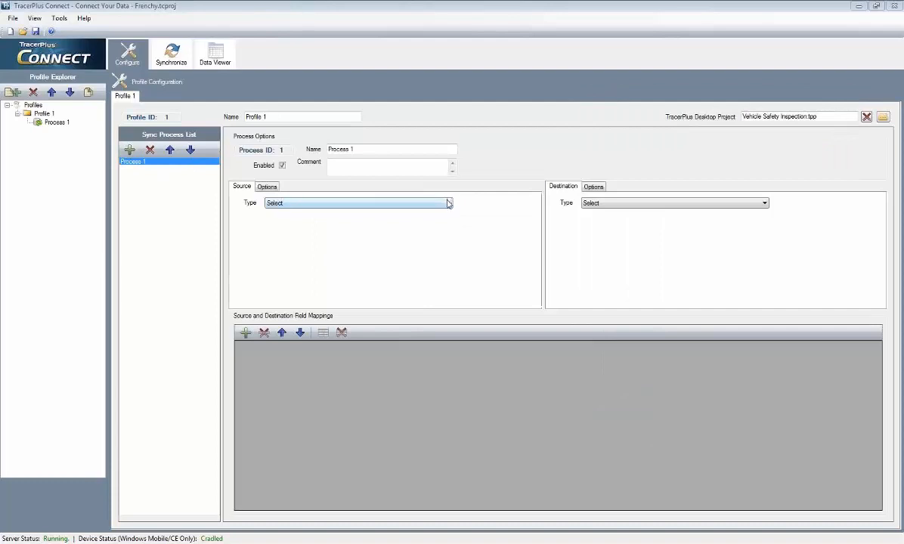
left_click(448, 204)
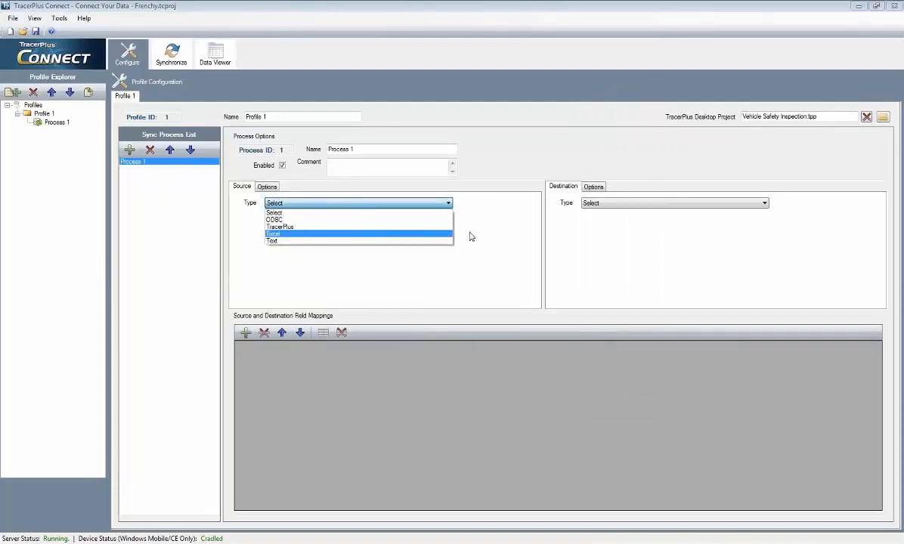
left_click(274, 227)
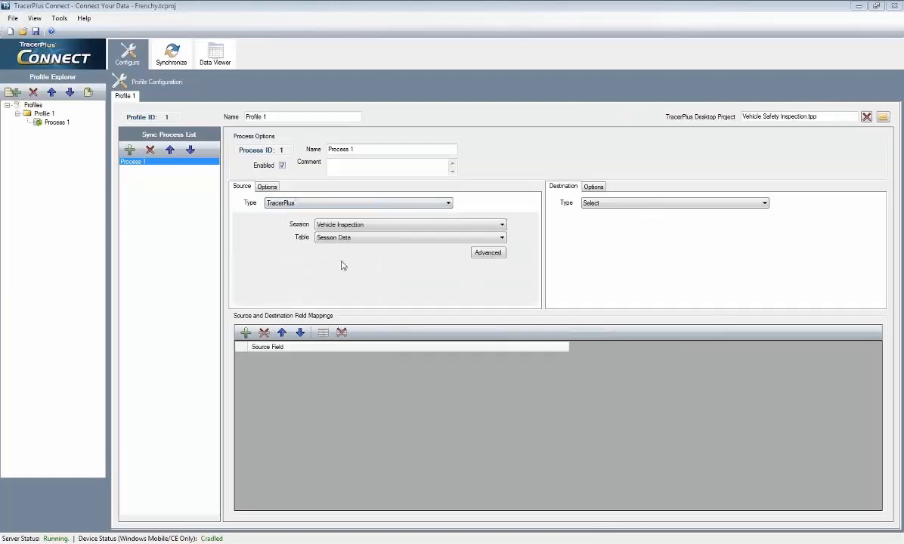
left_click(656, 205)
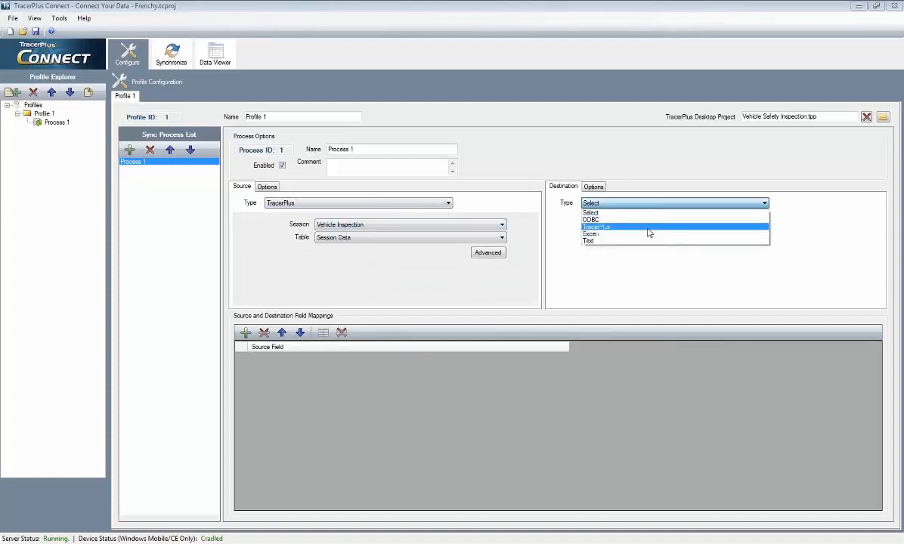
left_click(604, 236)
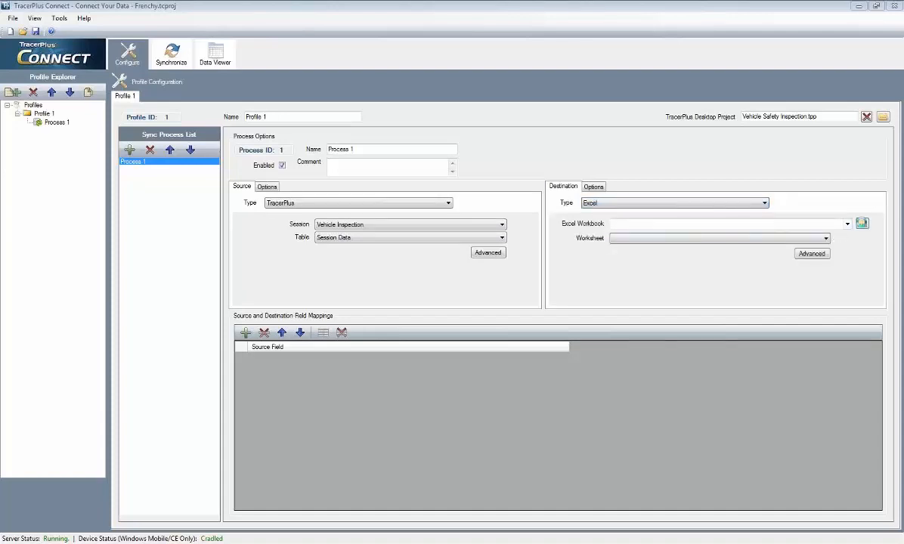
Choose FakeDB.xls from Local Disk (C:) as the destination Excel workbook of Process 1.
left_click(862, 225)
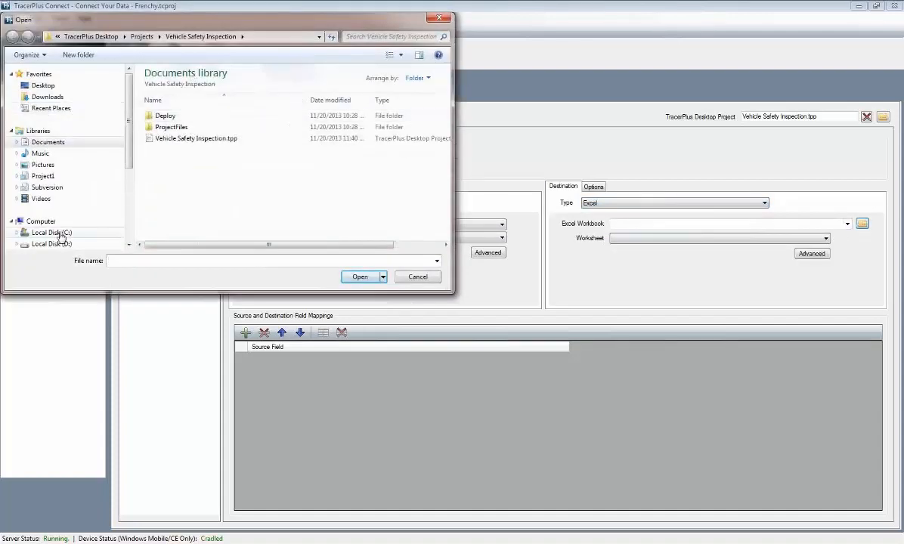
left_click(95, 233)
left_click_drag(445, 120, 446, 228)
scroll(187, 108, "up", 2)
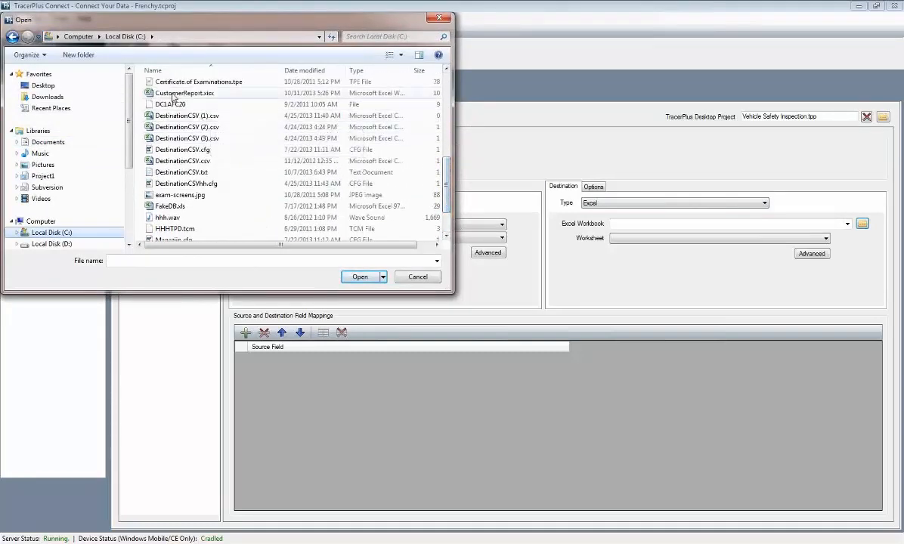
left_click(209, 207)
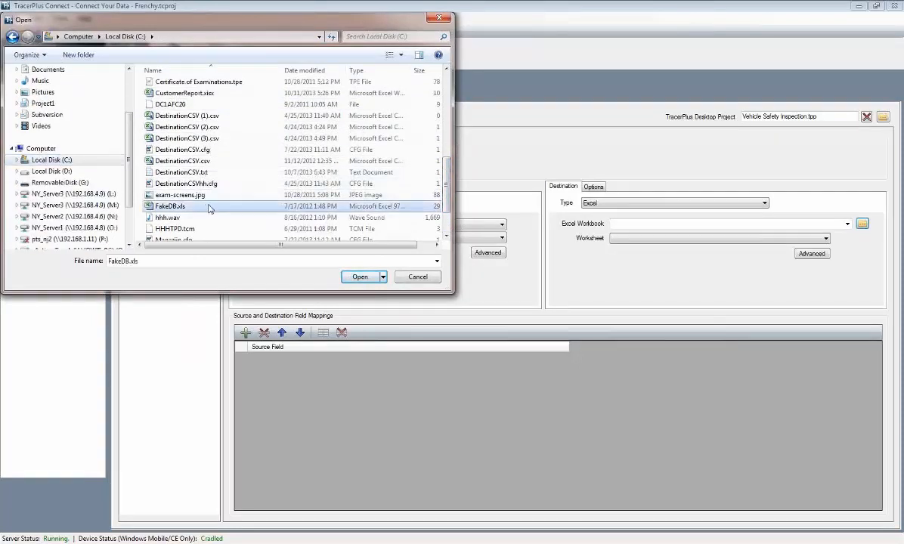
left_click(361, 277)
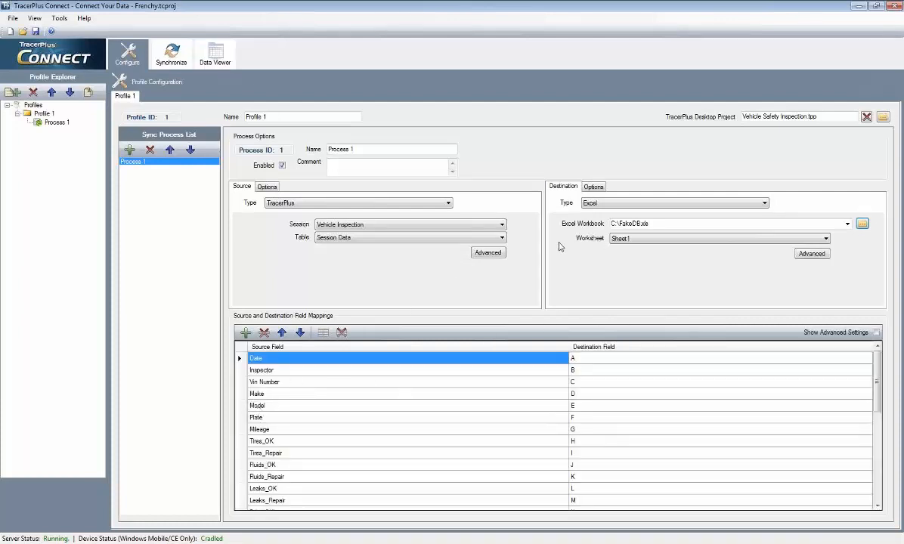
View the worksheets offered for the destination, keeping Sheet1, and set the source session of Process 1 to Inventory.
left_click(791, 240)
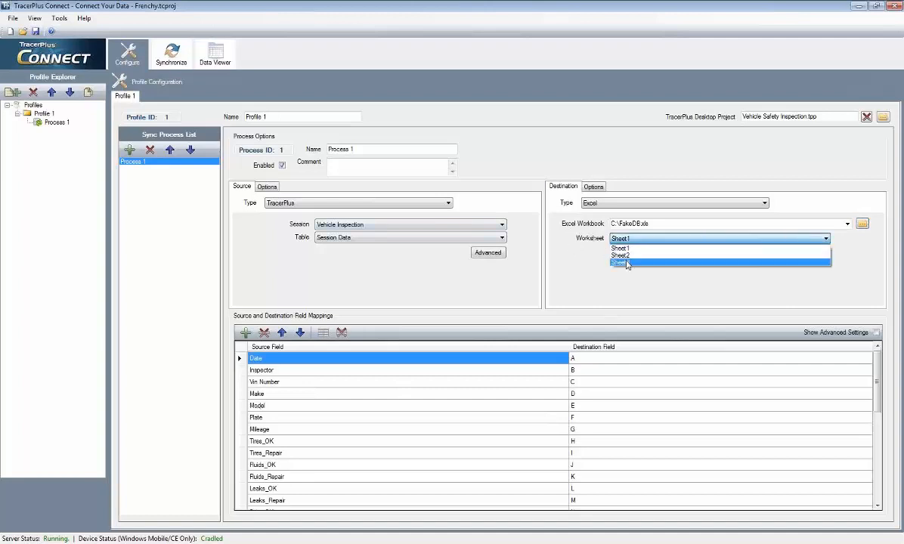
left_click(532, 229)
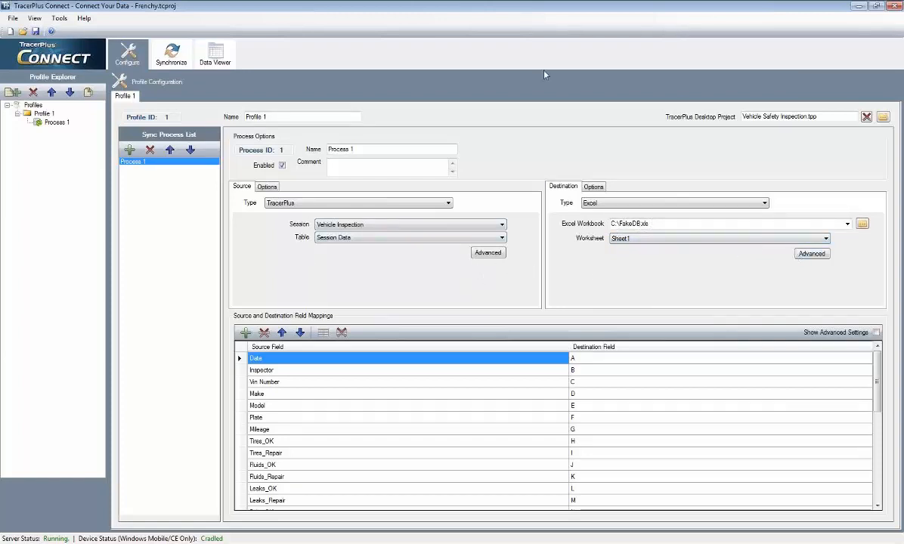
left_click(463, 225)
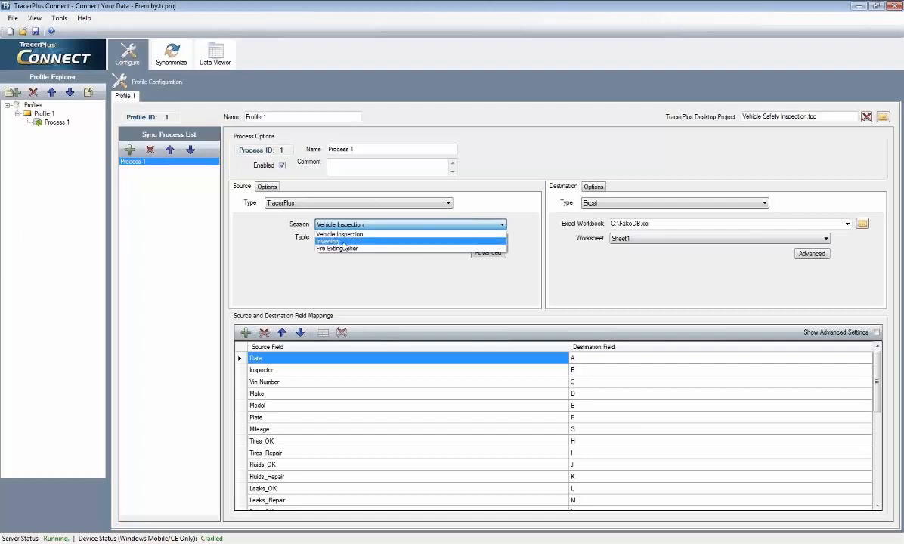
left_click(335, 242)
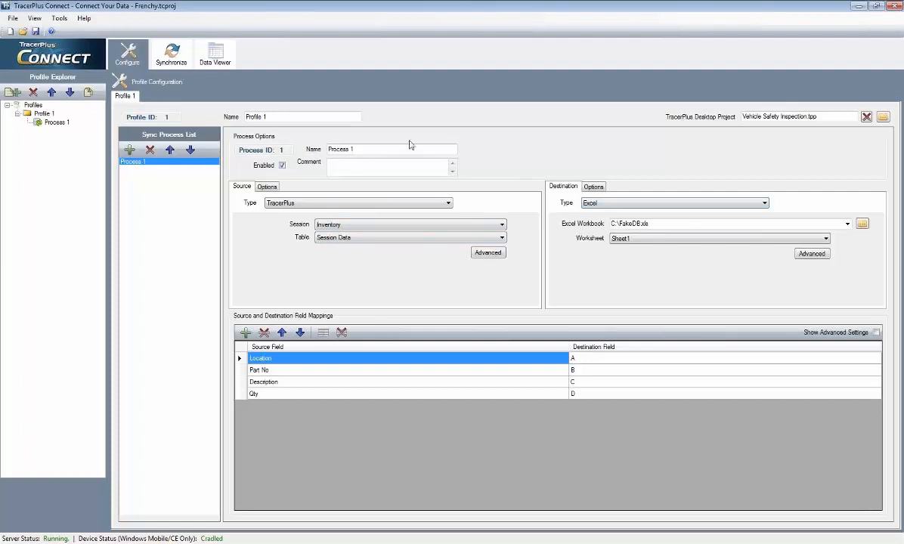
Create a second profile of the Live Profile type, linked to Vehicle Safety Inspection.tpp.
left_click(13, 92)
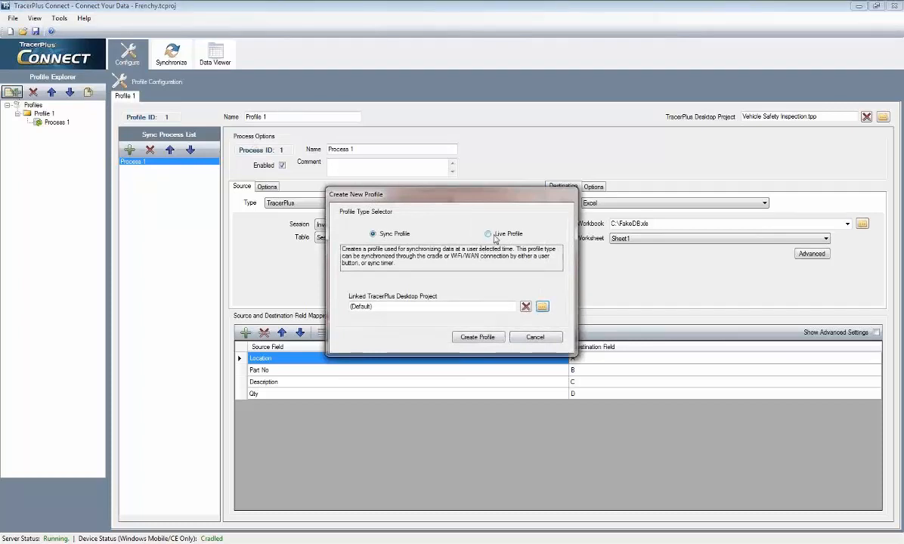
left_click(497, 234)
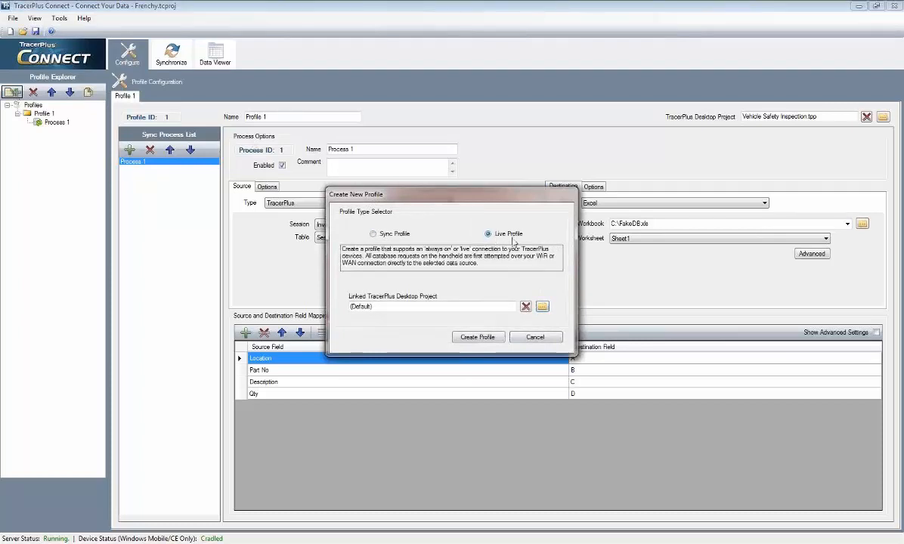
left_click(542, 306)
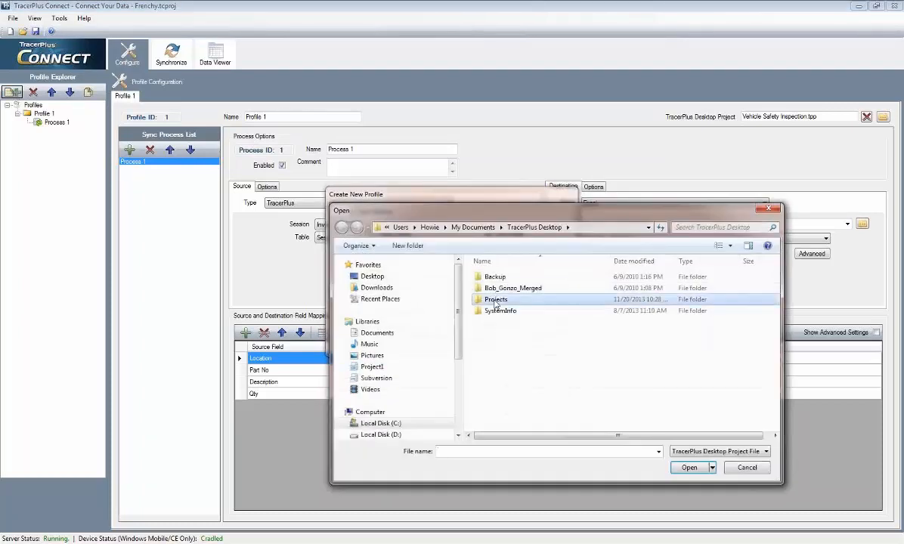
left_click(496, 323)
type("ve")
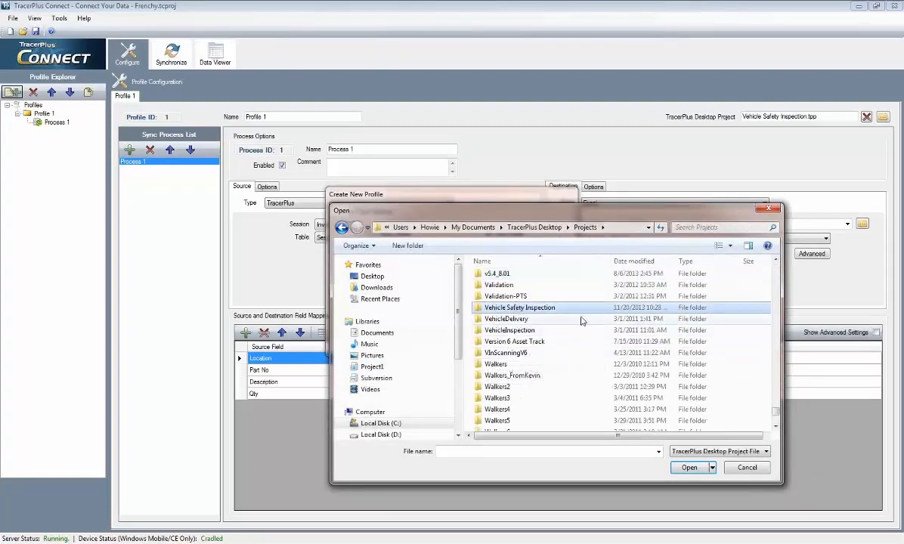
double_click(516, 308)
double_click(521, 297)
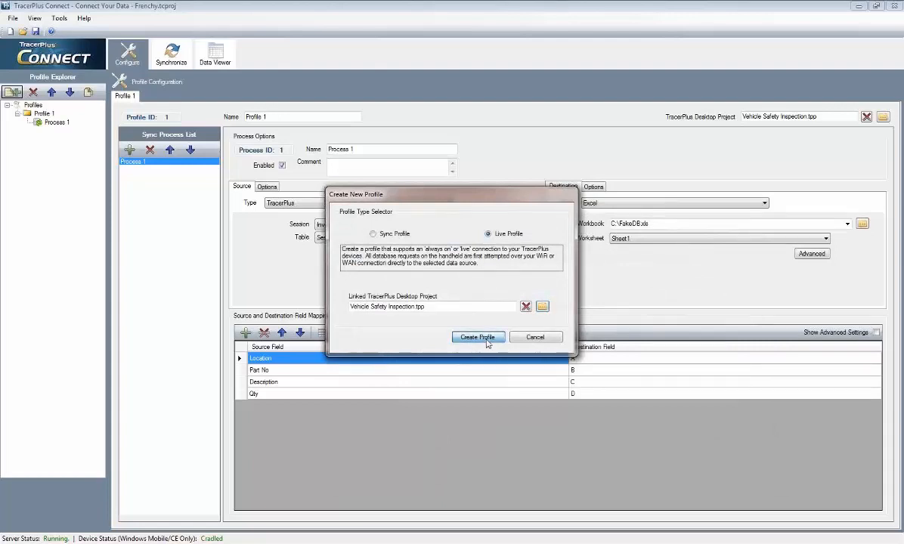
left_click(479, 337)
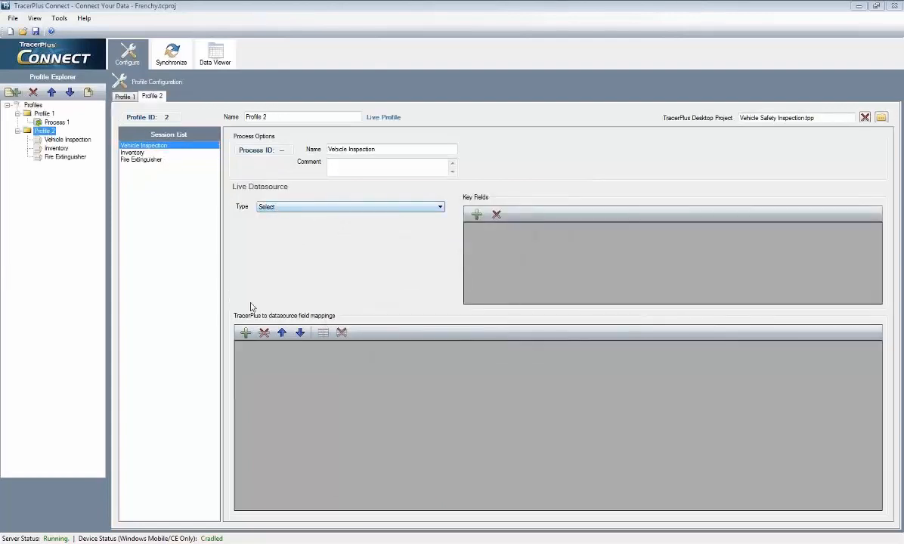
Set the Vehicle Inspection session's live datasource type to ODBC, using the 10 Field Sample table.
left_click(334, 210)
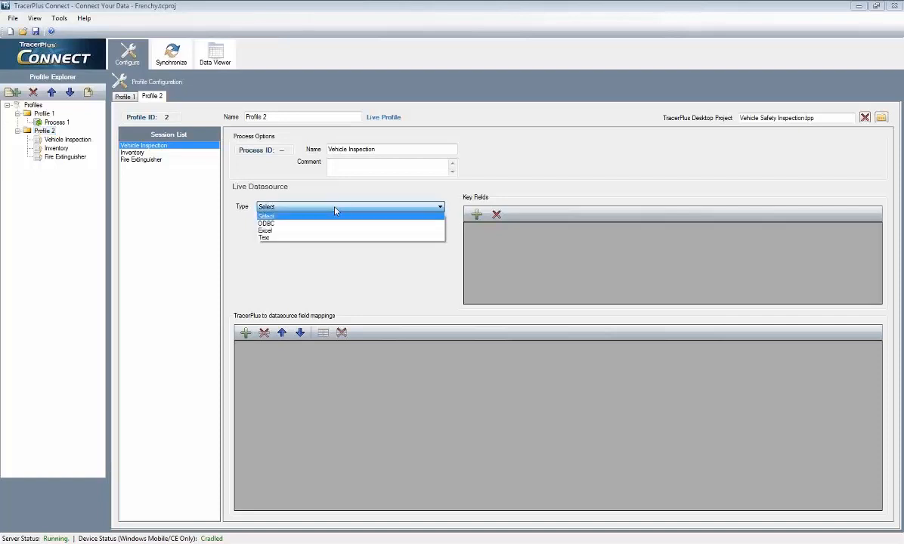
left_click(330, 224)
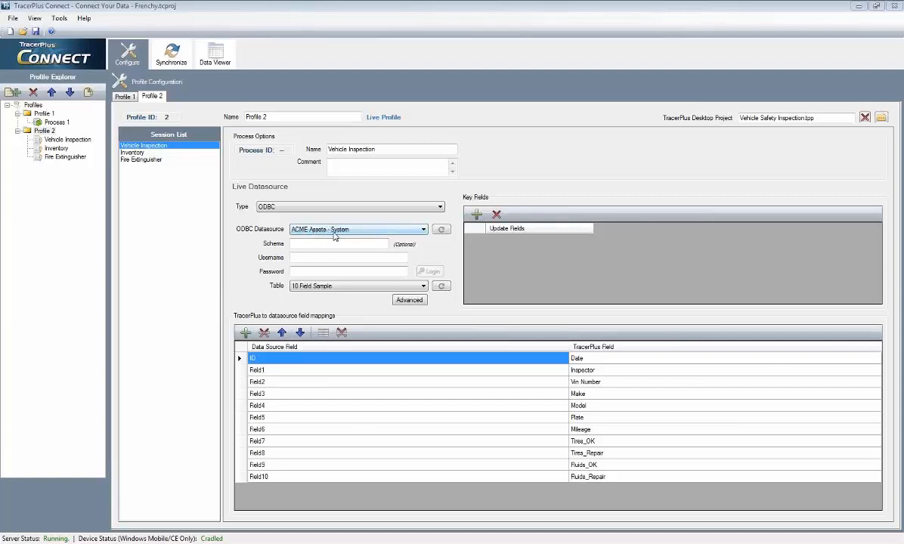
left_click(356, 286)
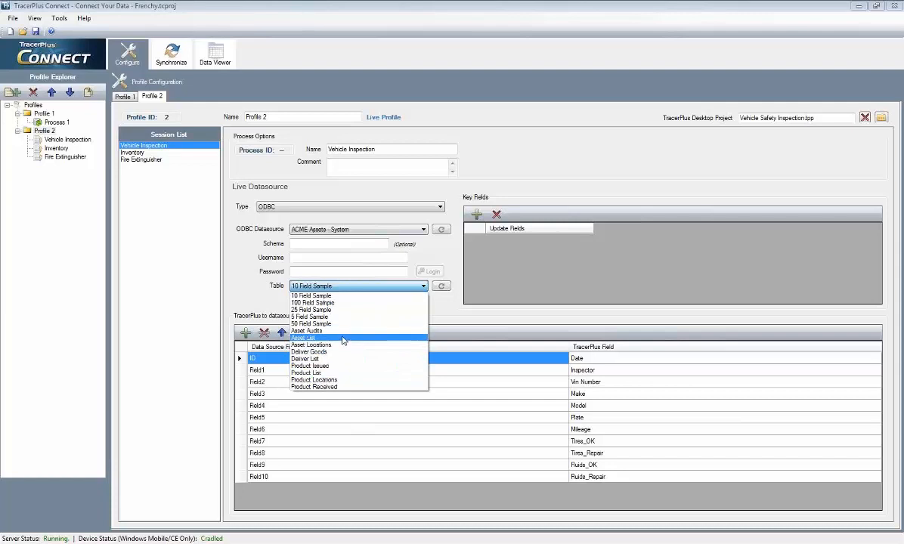
left_click(325, 296)
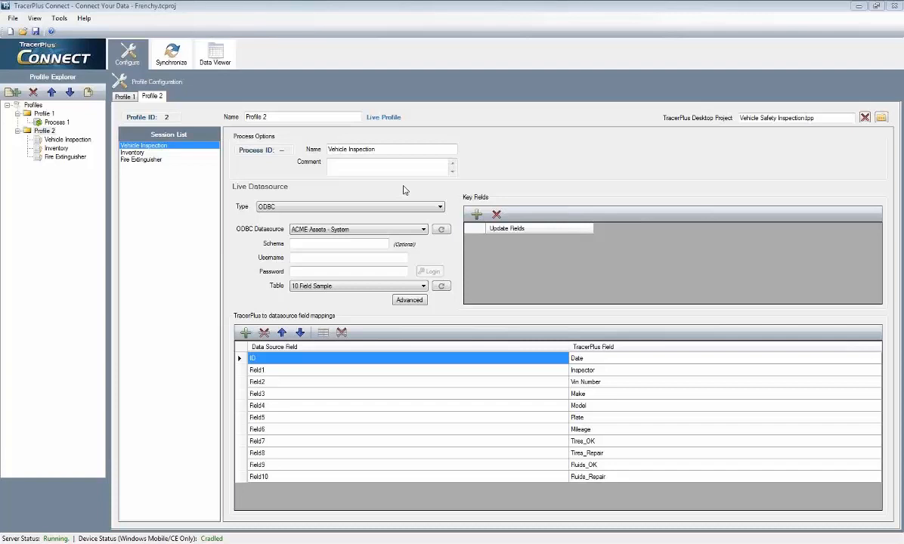
Show the session list on the mobile device viewer, and minimize the viewer again.
left_click(602, 543)
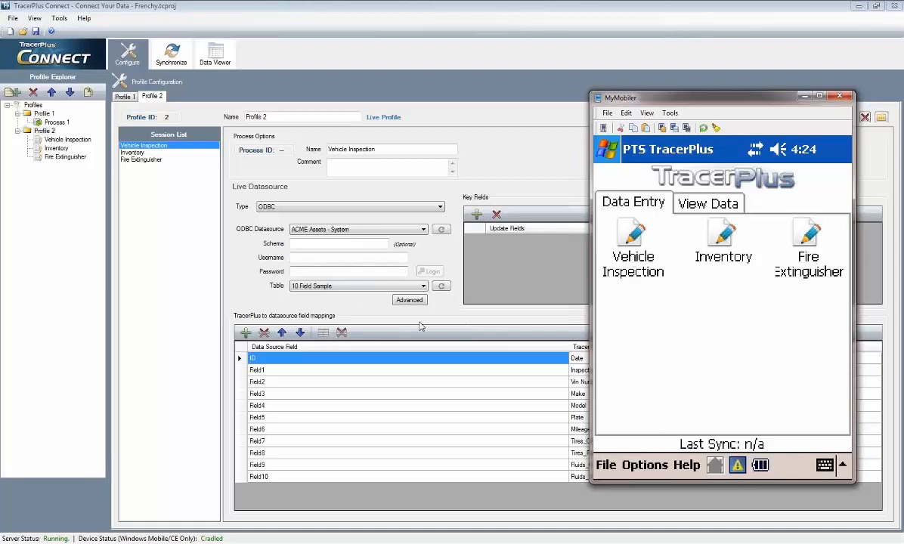
left_click(803, 97)
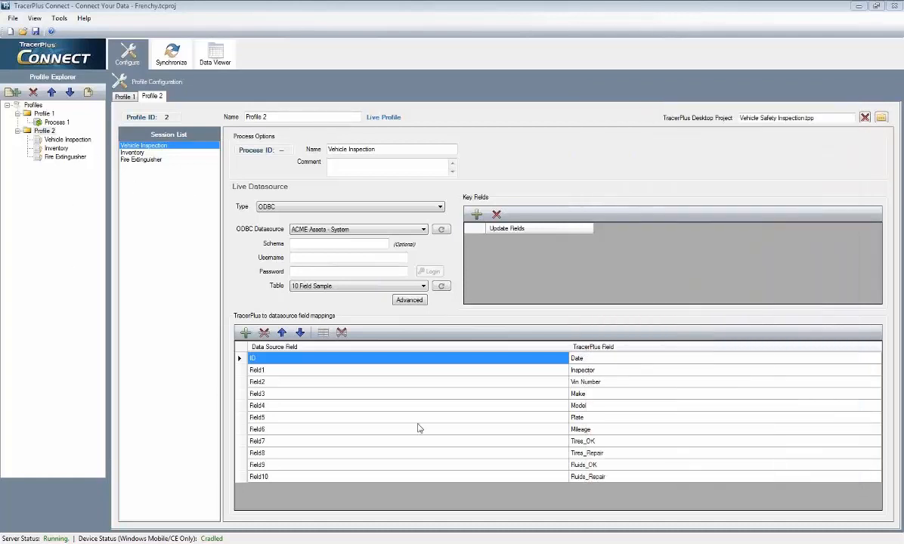